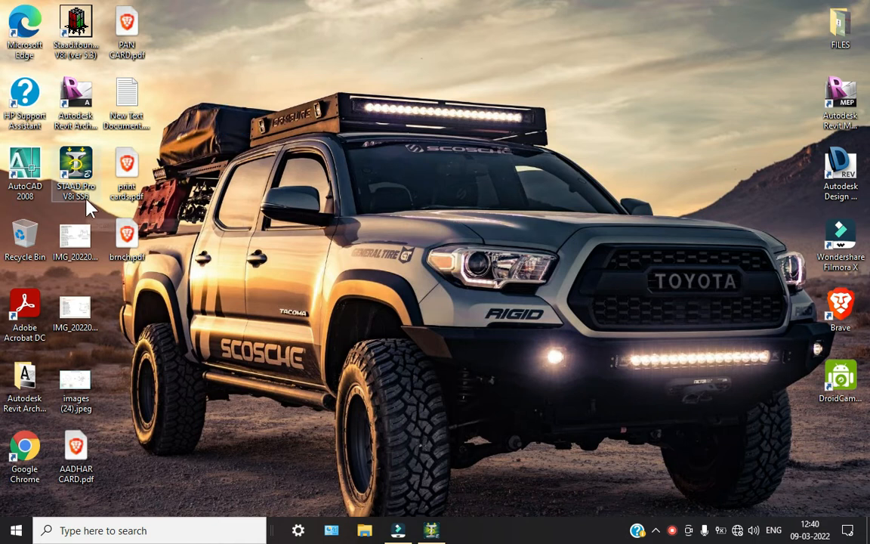
# Switch to STAAD.Pro and run the Structure Wizard for the open Structure1FGBF.std model
pyautogui.click(77, 169)
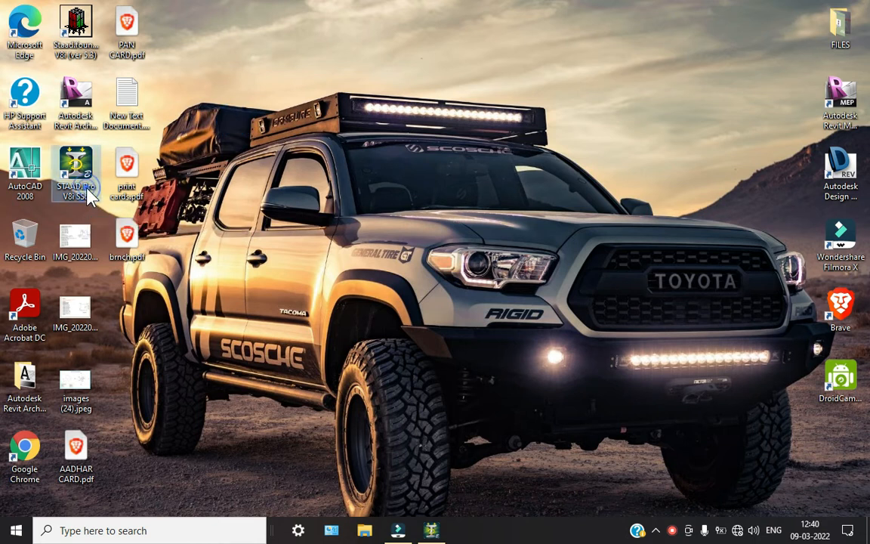
pyautogui.click(431, 530)
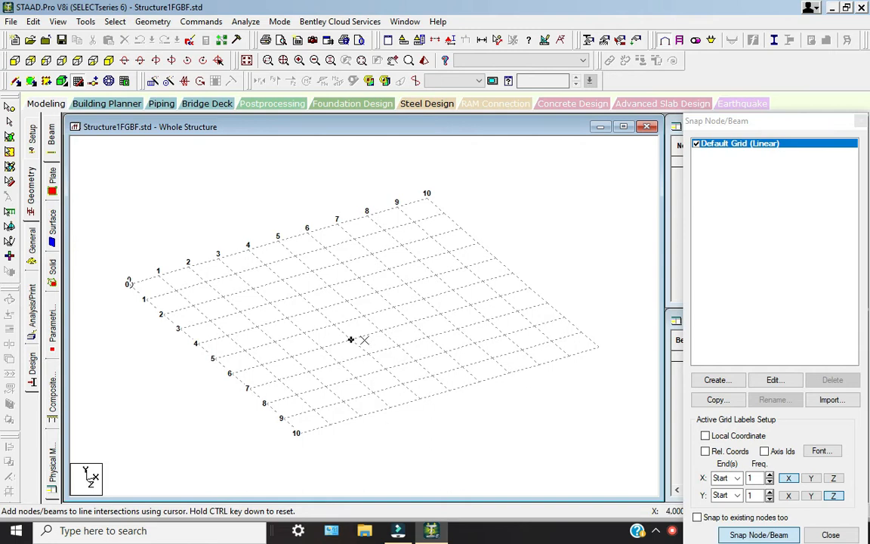
pyautogui.click(153, 21)
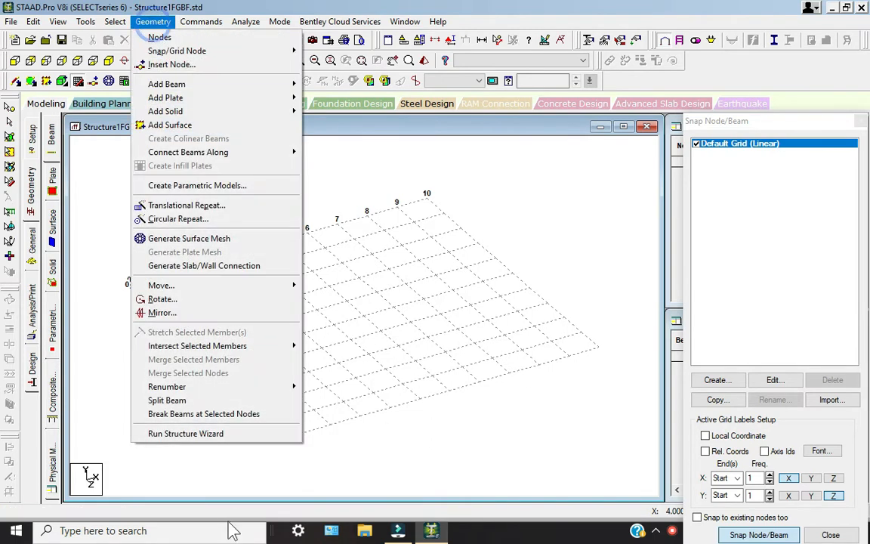
pyautogui.click(234, 433)
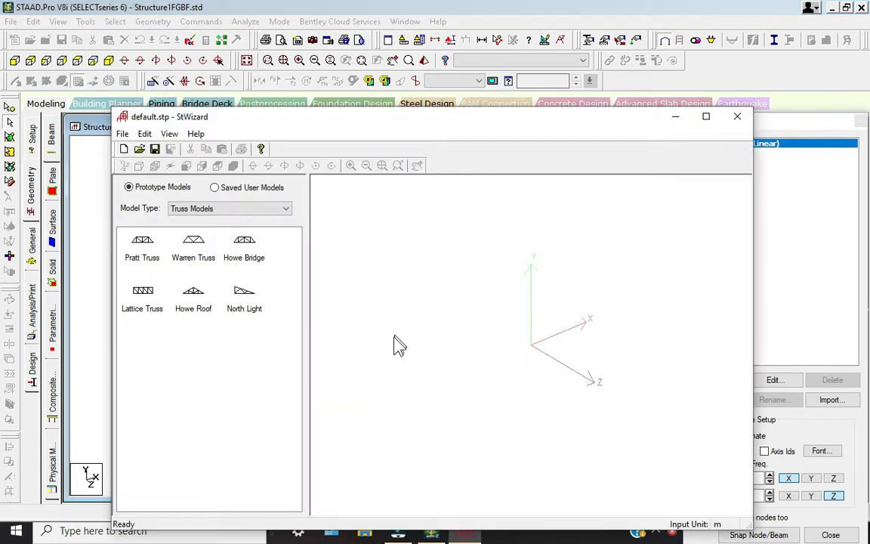
# Set the wizard's model type to Frame Models and open the parameters of a Bay Frame prototype
pyautogui.click(215, 208)
pyautogui.click(211, 229)
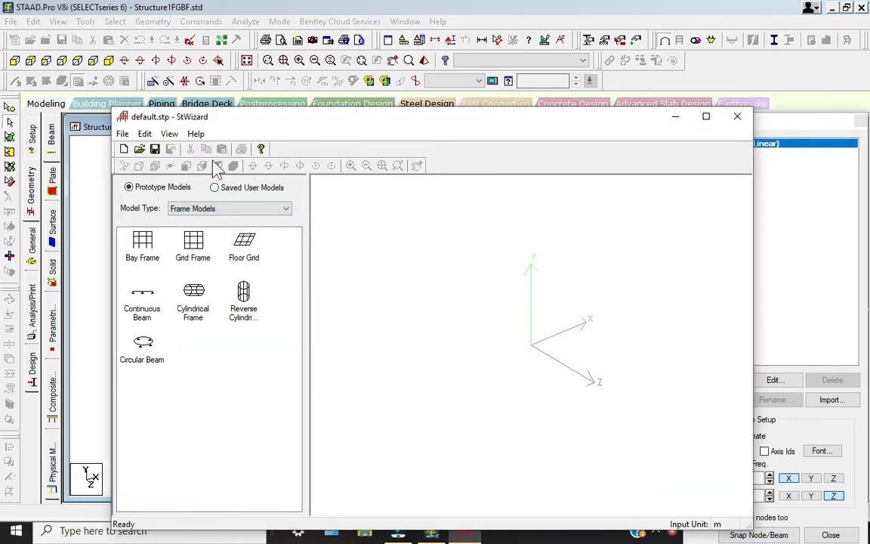
pyautogui.moveTo(260, 121); pyautogui.dragTo(260, 62)
pyautogui.click(236, 195)
pyautogui.doubleClick(150, 195)
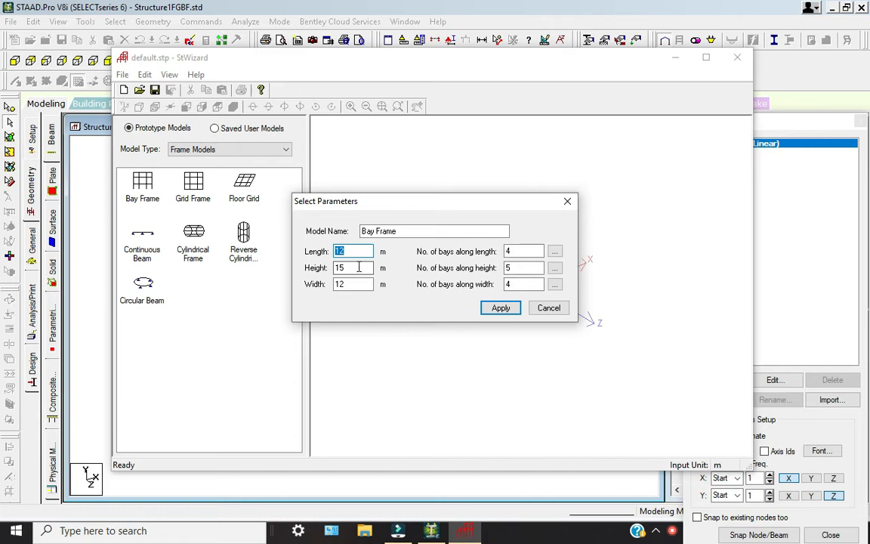
# Set the bay frame's height to 9 m with 3 bays along the height, and generate the frame
pyautogui.doubleClick(359, 268)
pyautogui.click(523, 269)
pyautogui.moveTo(521, 269); pyautogui.dragTo(490, 278)
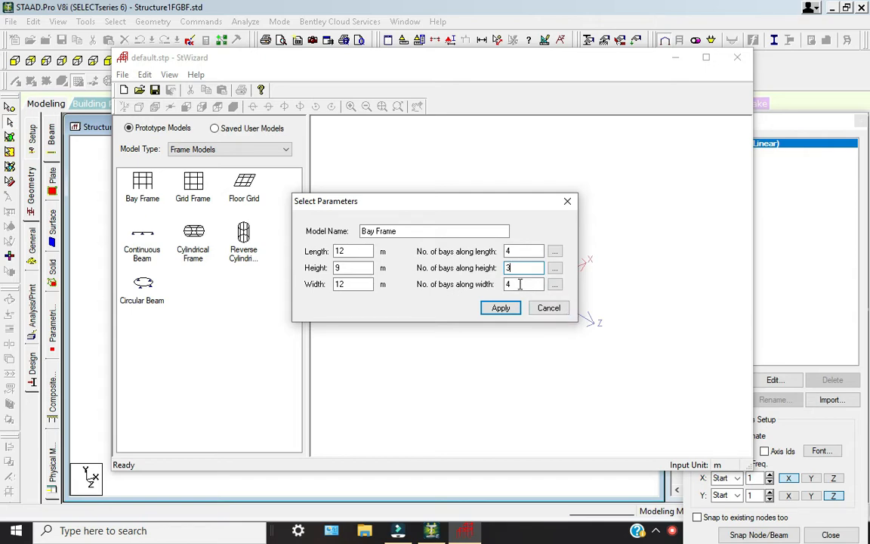
pyautogui.click(514, 310)
# Close the wizard and merge the bay frame prototype into the STAAD.Pro model, leaving the snap grid mode
pyautogui.moveTo(486, 389); pyautogui.dragTo(489, 349)
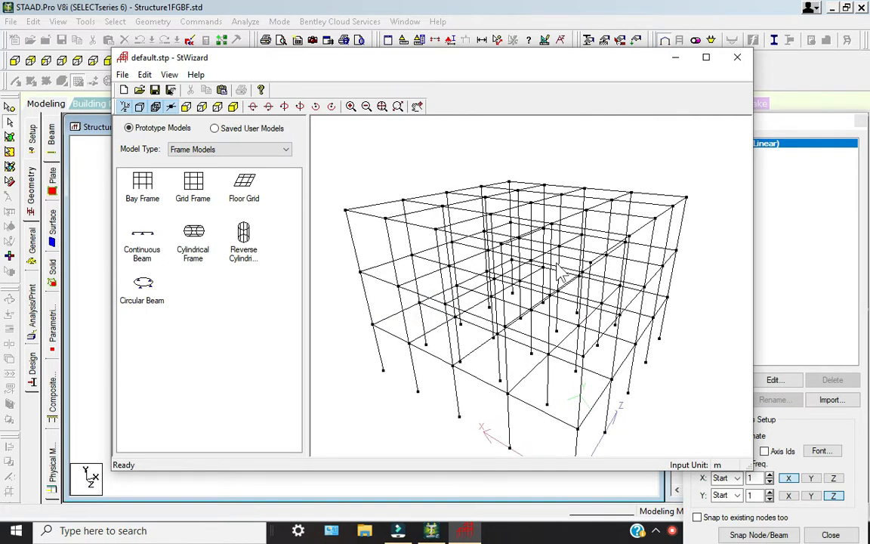
pyautogui.click(735, 57)
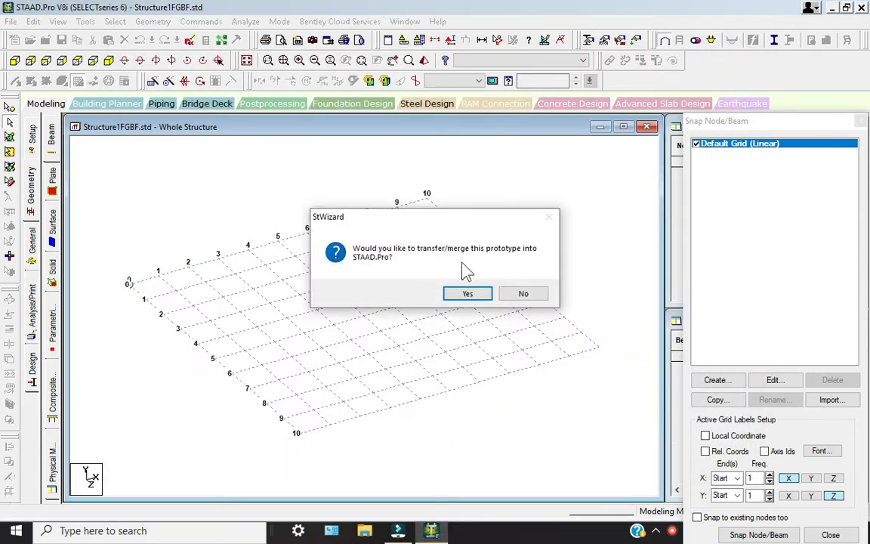
pyautogui.click(468, 297)
pyautogui.click(517, 206)
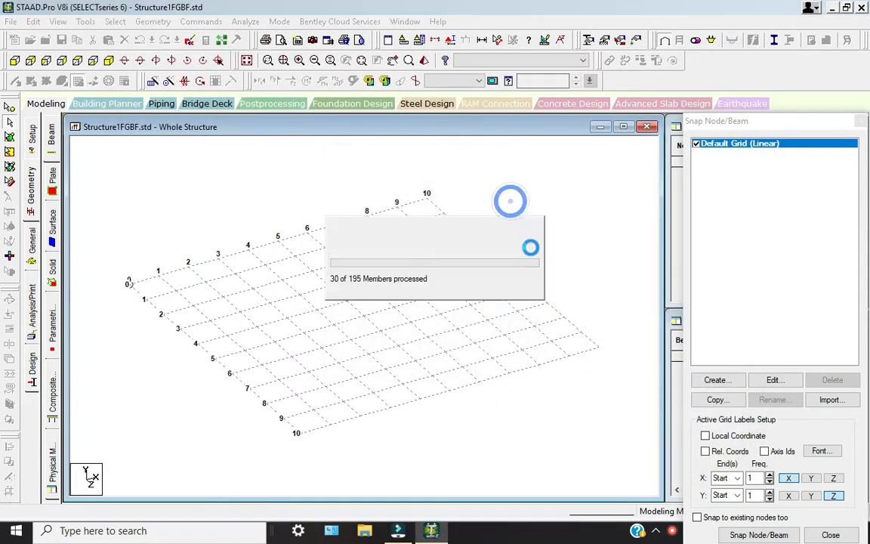
pyautogui.click(92, 80)
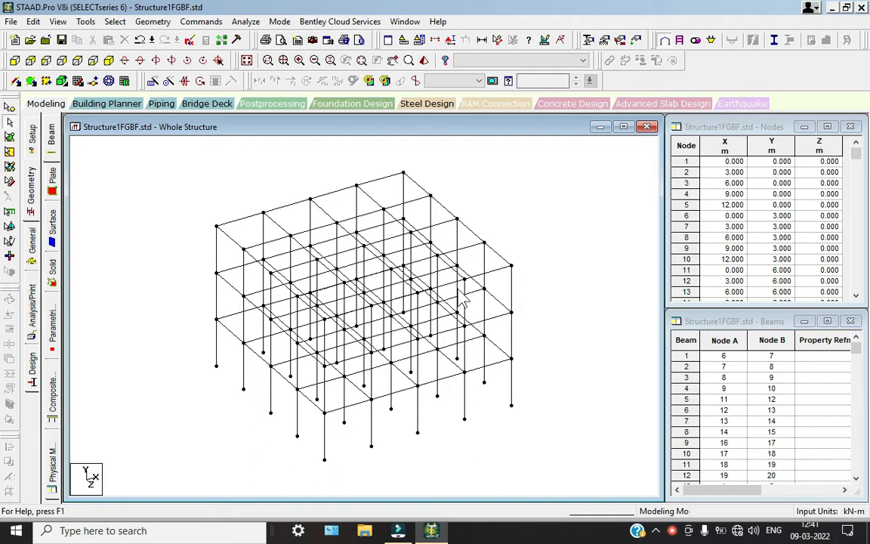
# Isolate the frame's top floor by windowing it in the front view with the Section tool, and return to the isometric view
pyautogui.moveTo(408, 260); pyautogui.dragTo(349, 290, button='middle')
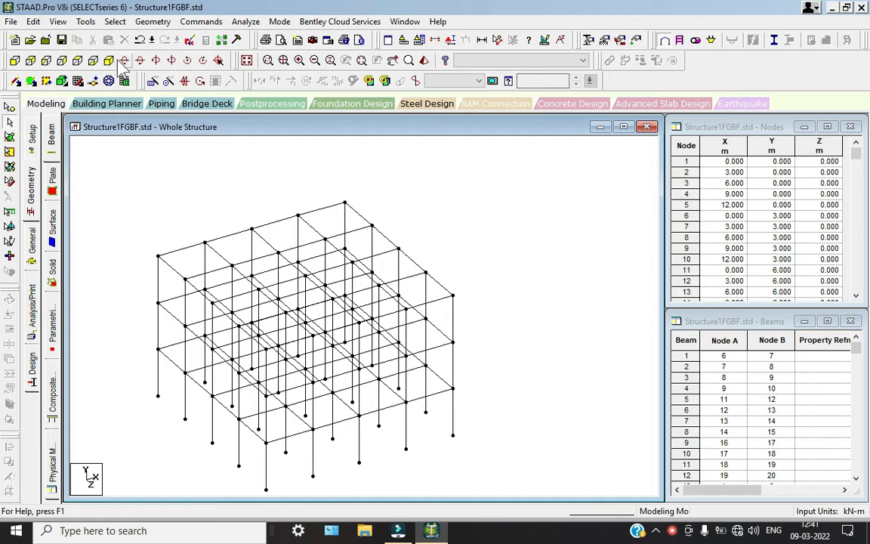
pyautogui.click(14, 60)
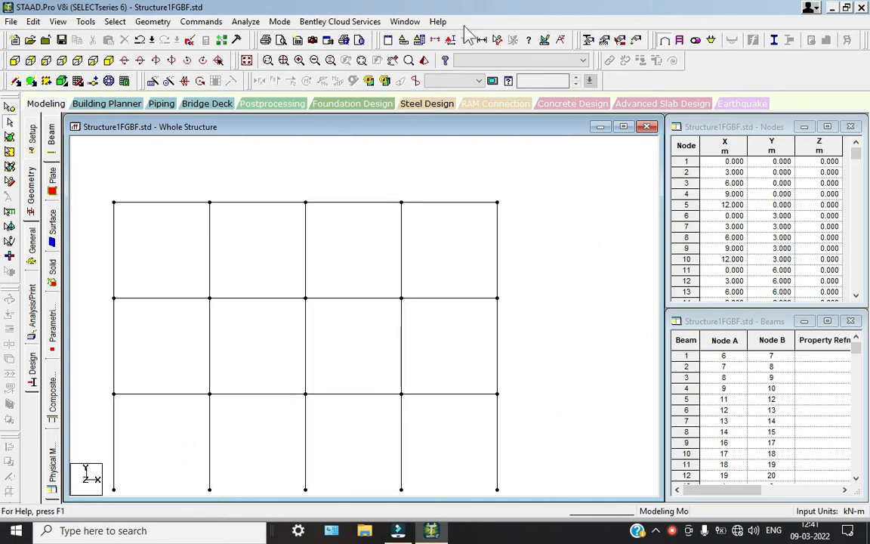
pyautogui.click(402, 40)
pyautogui.click(491, 187)
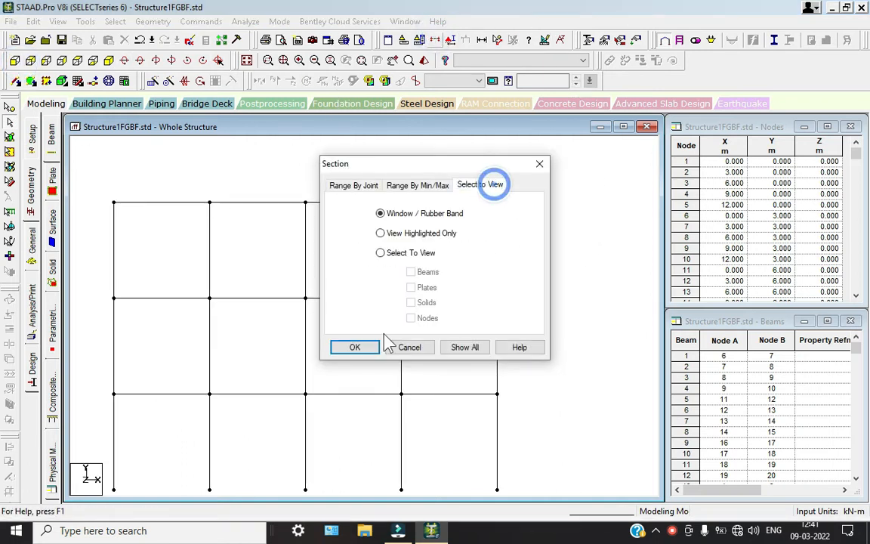
pyautogui.click(355, 347)
pyautogui.moveTo(90, 176); pyautogui.dragTo(553, 242)
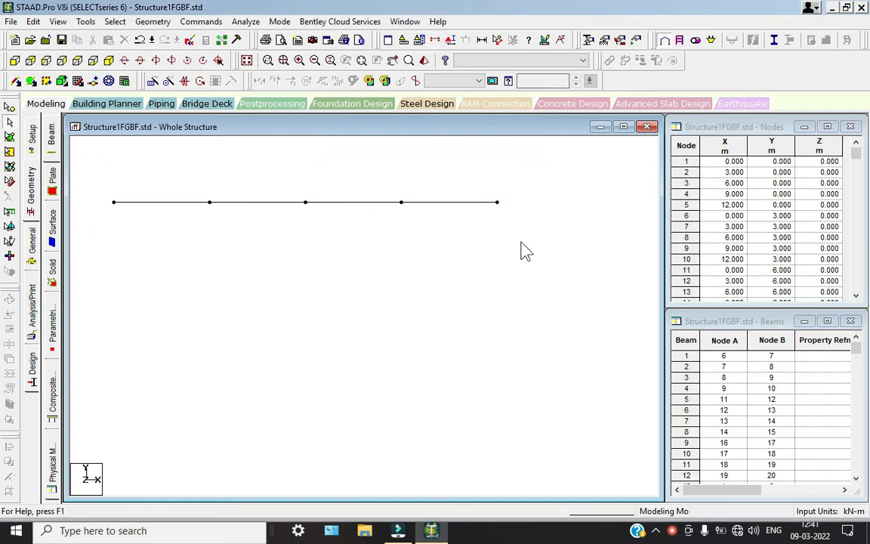
pyautogui.click(108, 60)
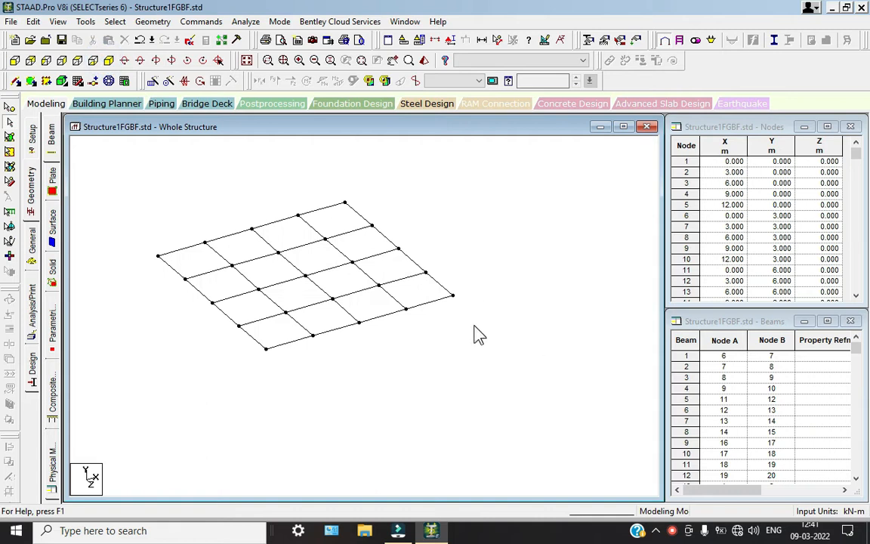
# Select the twelve top-floor nodes from X 6 to 12 m and Z 3 to 12 m, and repeat them 3 m in Y with linked steps
pyautogui.moveTo(325, 273); pyautogui.dragTo(323, 313, button='middle')
pyautogui.scroll(1, 283, 302)
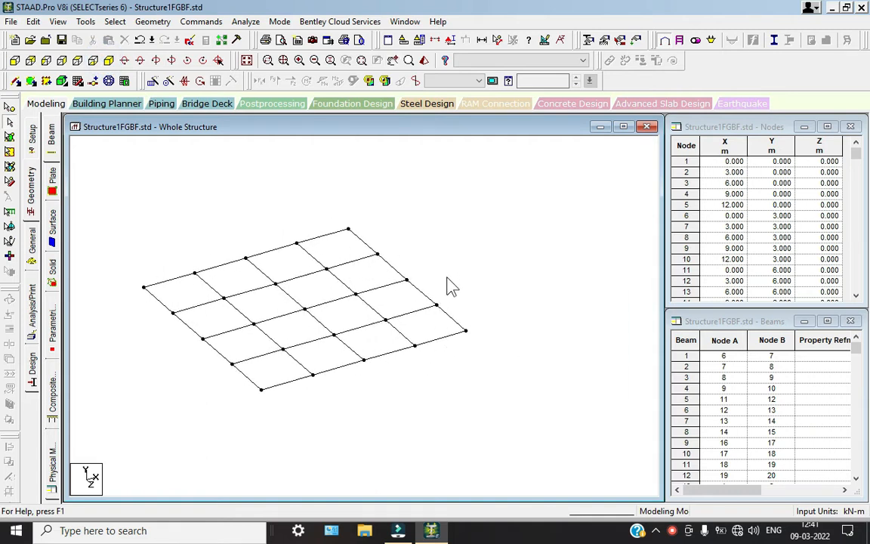
pyautogui.click(9, 107)
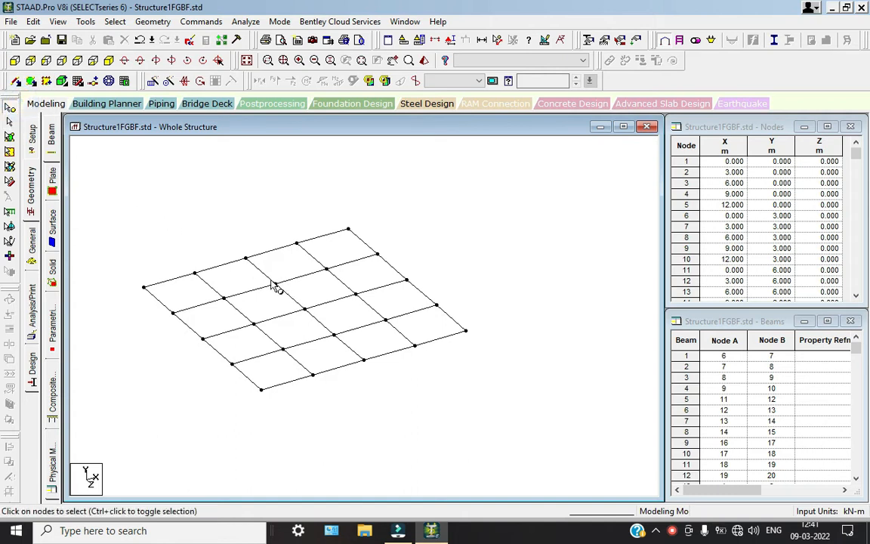
pyautogui.moveTo(259, 281); pyautogui.dragTo(467, 315)
pyautogui.keyDown('ctrl'); pyautogui.moveTo(305, 250); pyautogui.dragTo(406, 277); pyautogui.keyUp('ctrl')
pyautogui.keyDown('ctrl'); pyautogui.moveTo(370, 325); pyautogui.dragTo(490, 352); pyautogui.keyUp('ctrl')
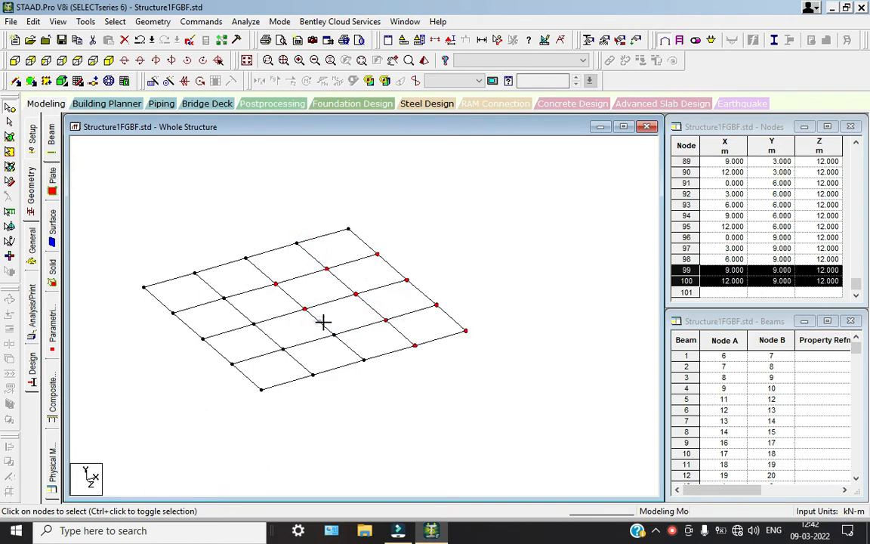
pyautogui.keyDown('ctrl'); pyautogui.moveTo(323, 321); pyautogui.dragTo(393, 383); pyautogui.keyUp('ctrl')
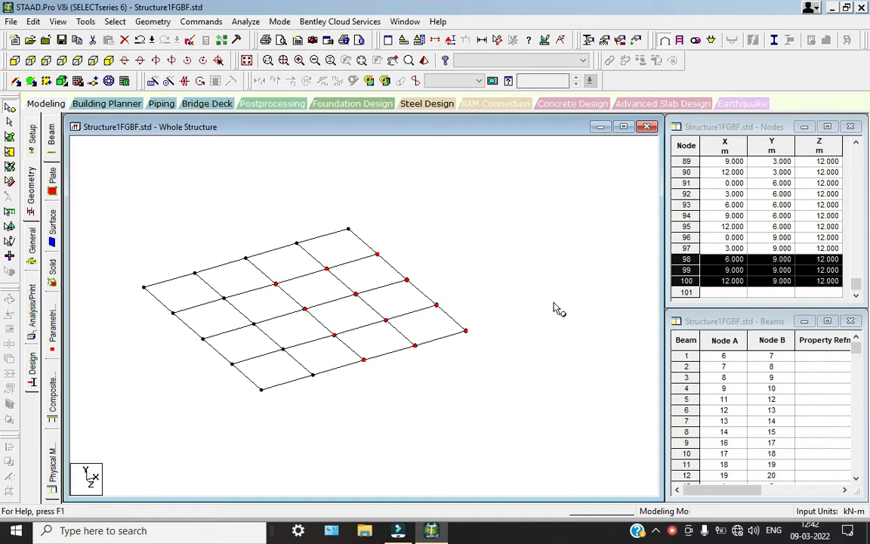
pyautogui.click(152, 81)
pyautogui.click(297, 326)
pyautogui.doubleClick(457, 330)
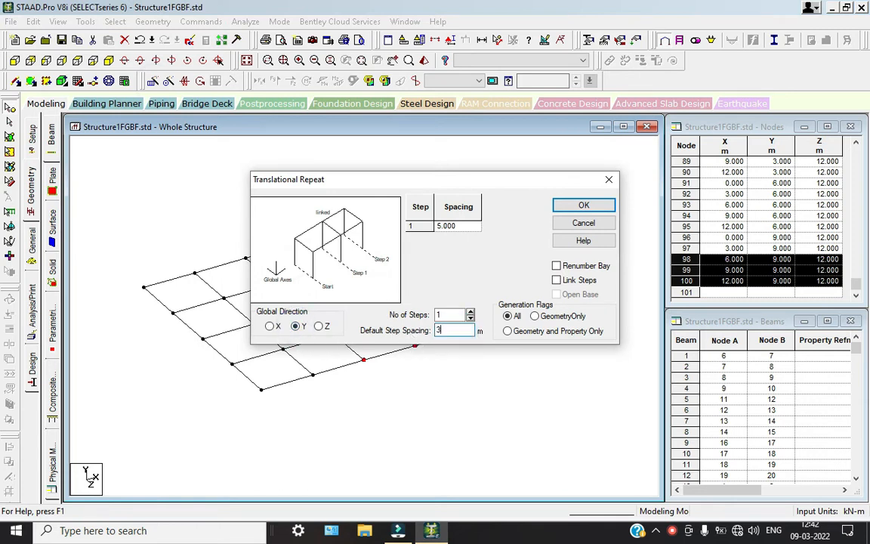
pyautogui.click(556, 280)
pyautogui.click(582, 206)
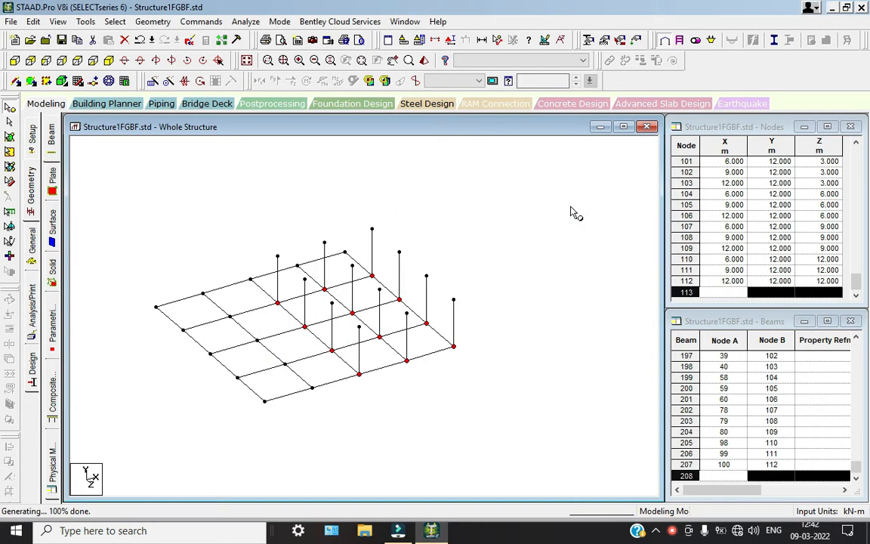
pyautogui.click(513, 239)
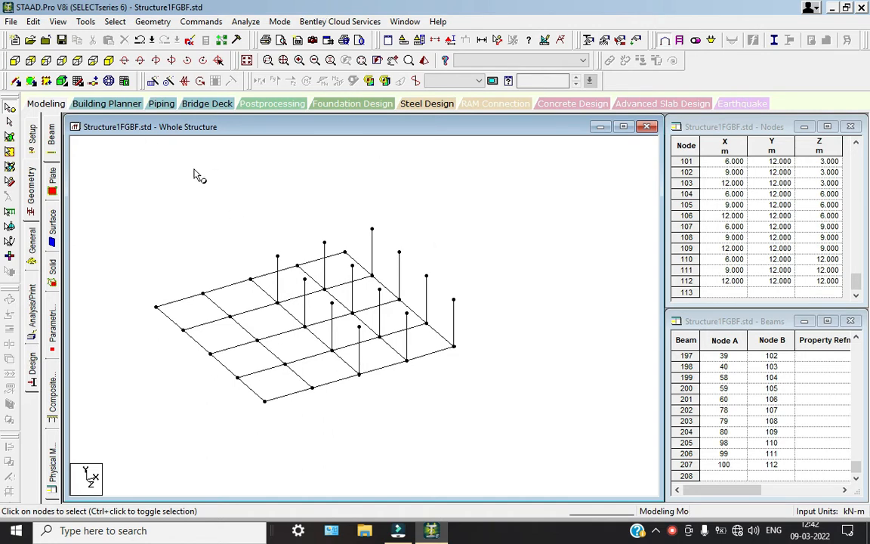
# Add a four-noded plate on the top floor over the area carrying the column stubs, two bays by three bays
pyautogui.click(30, 82)
pyautogui.click(278, 306)
pyautogui.click(372, 276)
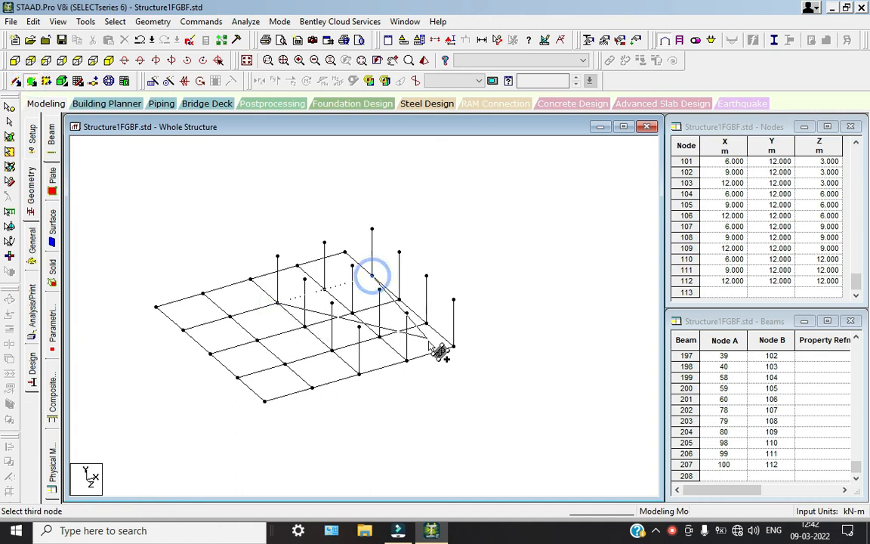
pyautogui.click(453, 346)
pyautogui.click(359, 374)
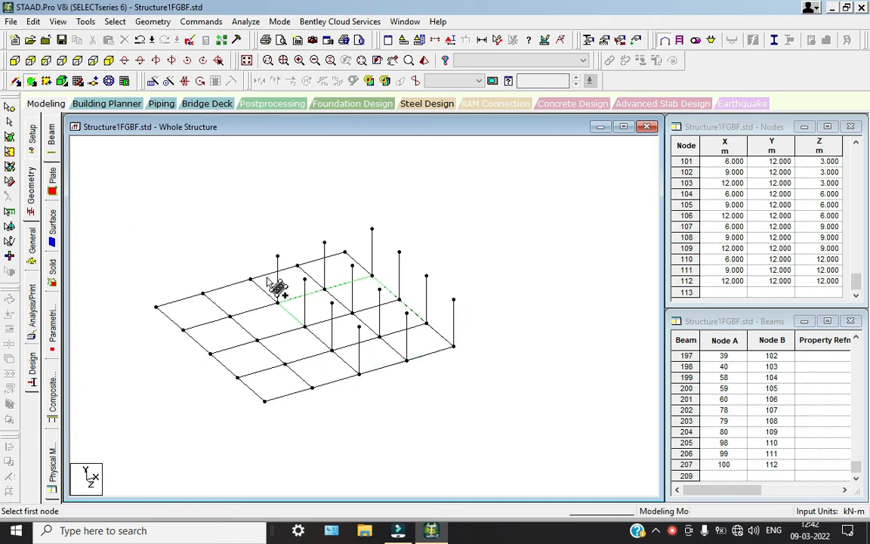
# Add a four-noded plate over the one-bay-deep strip along the floor's Z = 0 edge, spanning all four bays in X
pyautogui.click(156, 308)
pyautogui.click(344, 252)
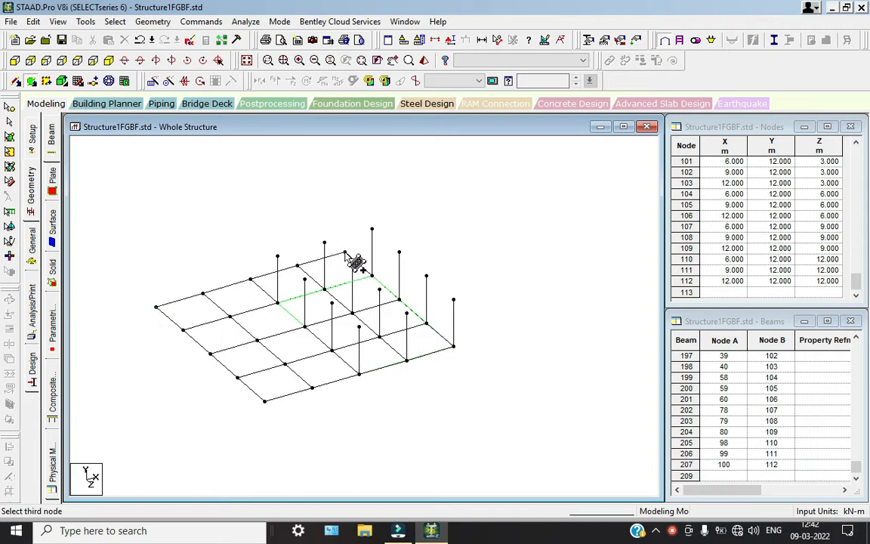
pyautogui.click(373, 278)
pyautogui.click(186, 332)
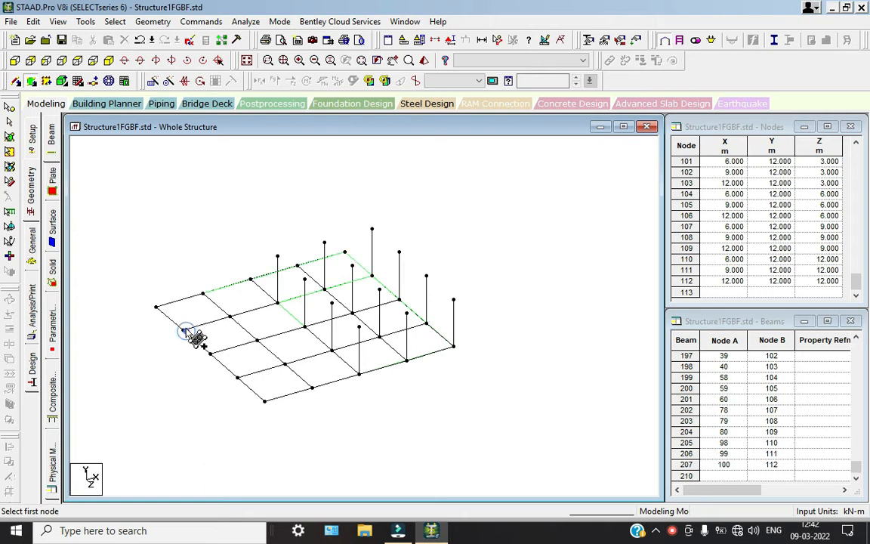
# Add a four-noded plate over the remaining two-by-three-bay floor area without column stubs, and leave the plate command
pyautogui.click(183, 330)
pyautogui.click(278, 302)
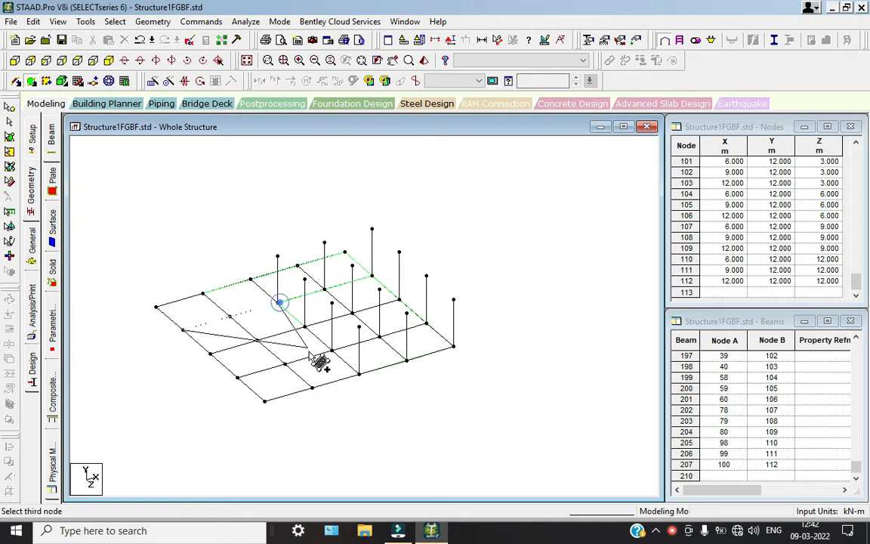
pyautogui.click(358, 373)
pyautogui.click(264, 401)
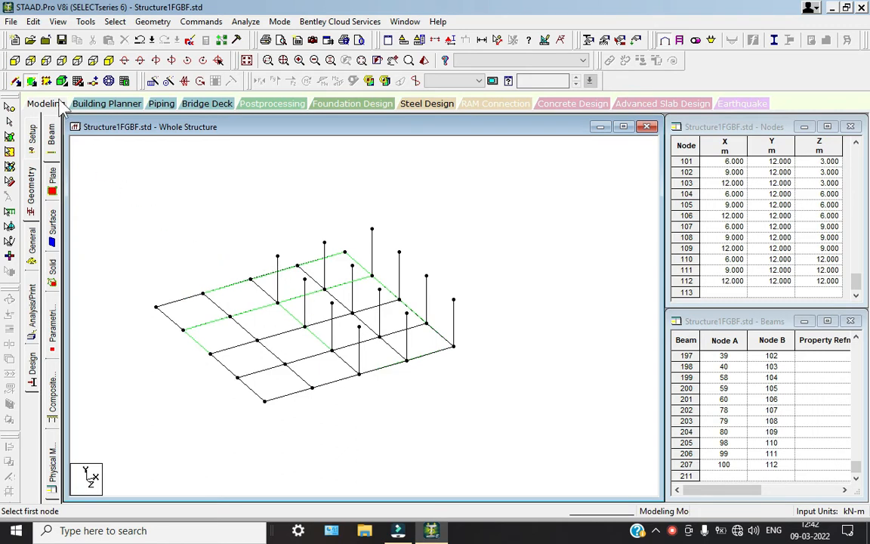
pyautogui.click(9, 122)
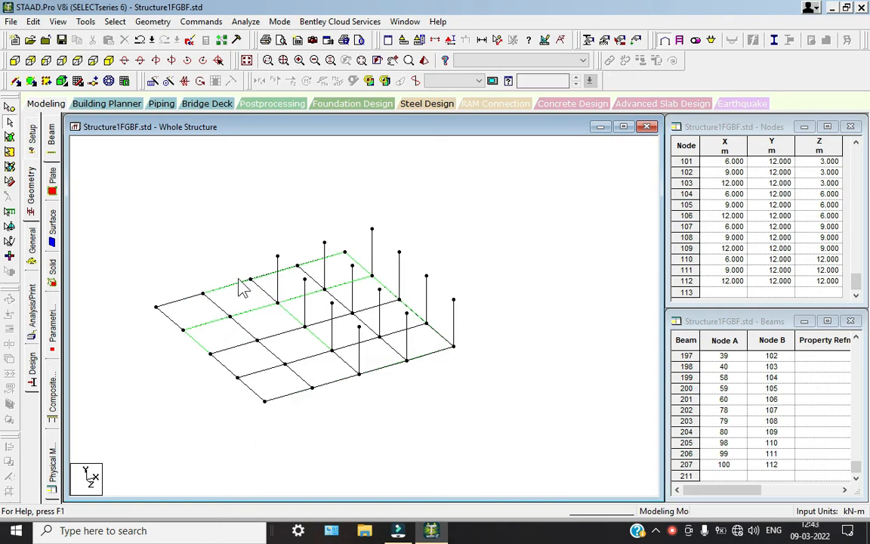
pyautogui.click(109, 81)
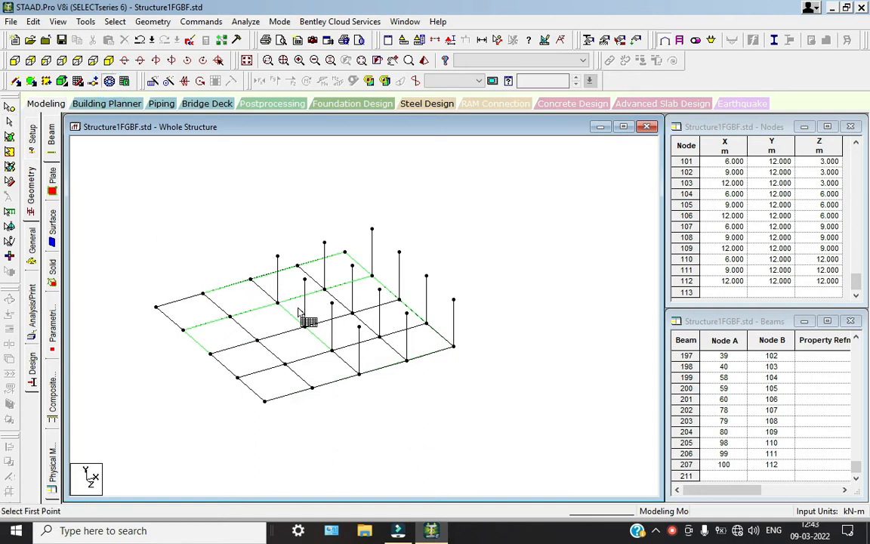
pyautogui.click(278, 303)
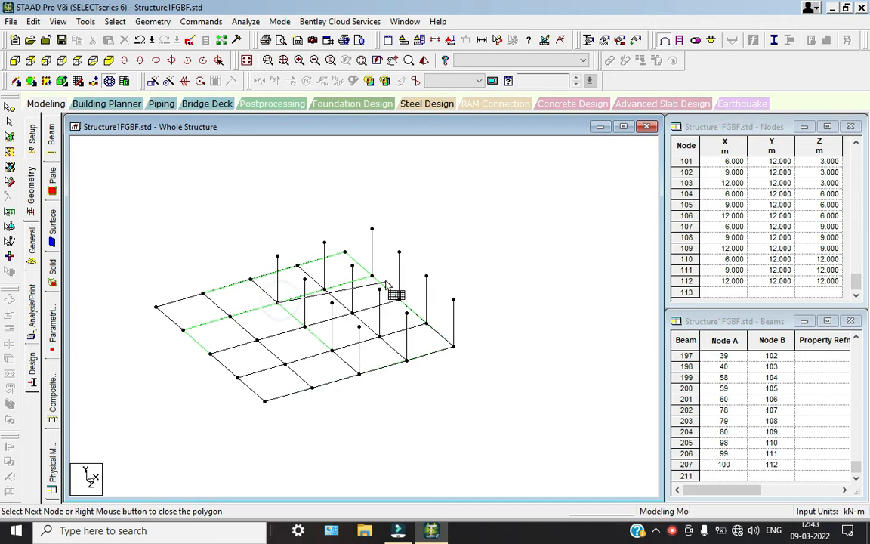
pyautogui.click(371, 230)
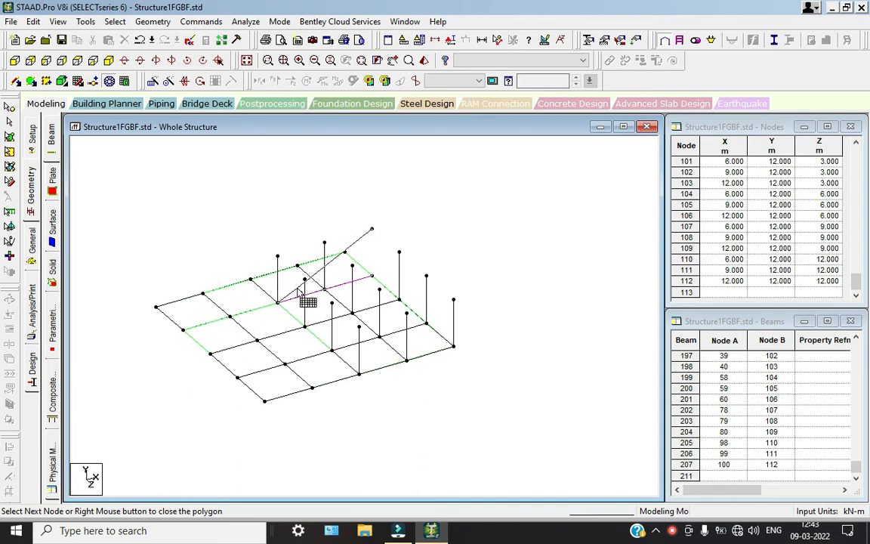
pyautogui.press('Escape')
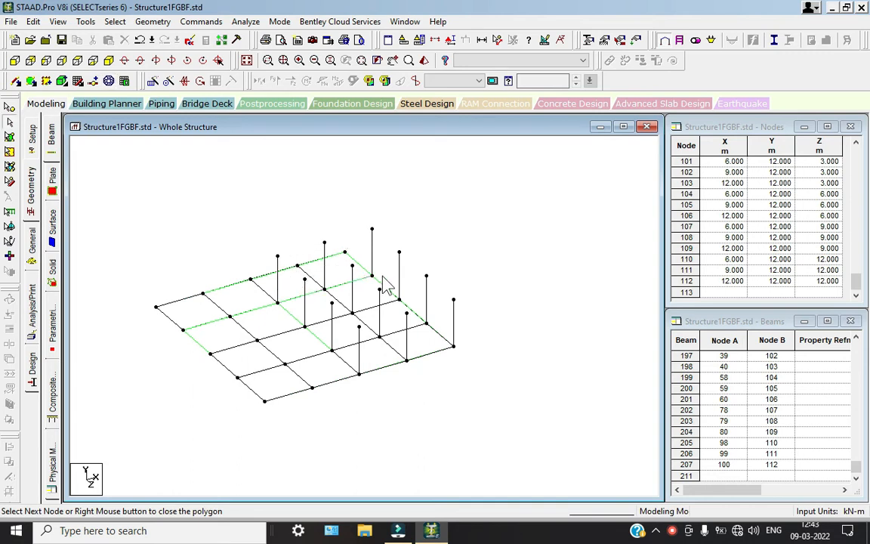
# Add a four-noded plate as a wall between the column stubs along Z = 3 m, from X 6 to 12 m
pyautogui.click(30, 81)
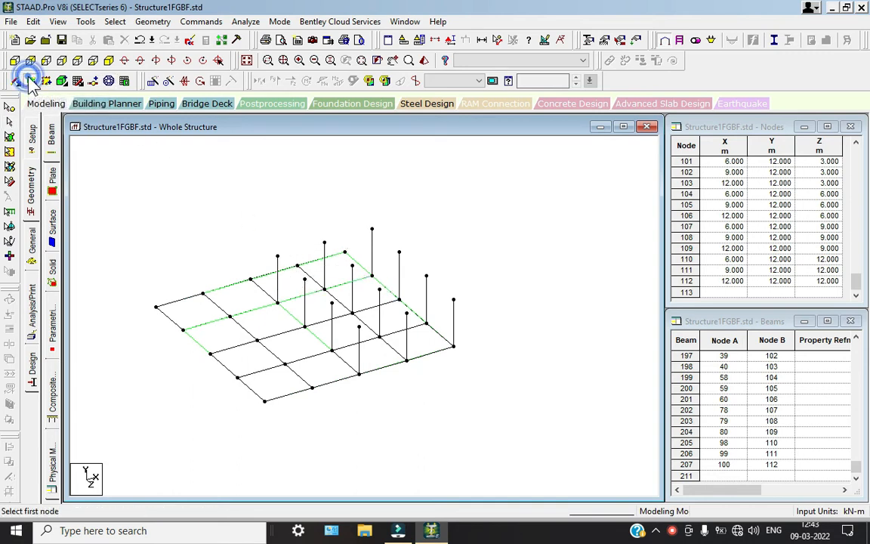
pyautogui.click(277, 303)
pyautogui.click(372, 276)
pyautogui.click(371, 229)
pyautogui.click(277, 256)
# Add a four-noded wall plate between the column stubs along X = 12 m, from Z 3 to 12 m
pyautogui.click(372, 228)
pyautogui.click(453, 300)
pyautogui.click(454, 347)
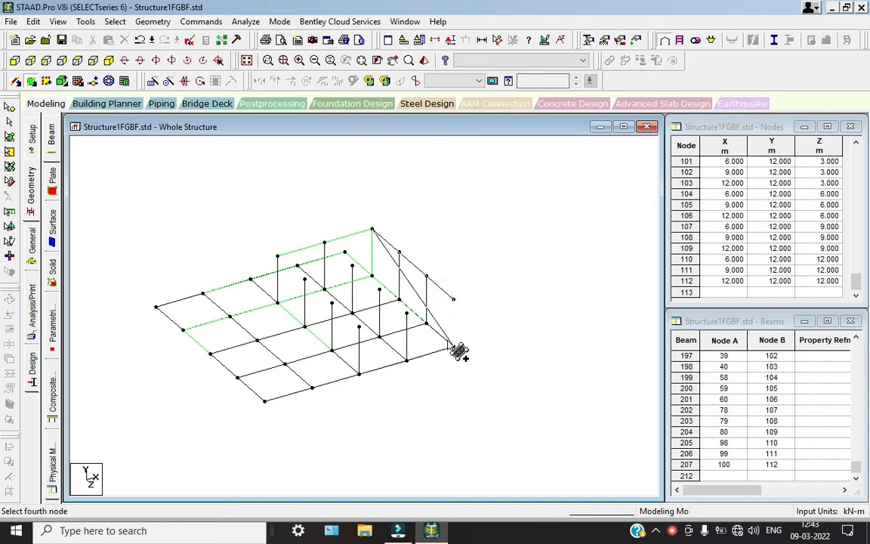
pyautogui.click(372, 277)
# Add a four-noded wall plate between the column stubs along X = 6 m, from Z 3 to 12 m
pyautogui.click(278, 303)
pyautogui.click(278, 256)
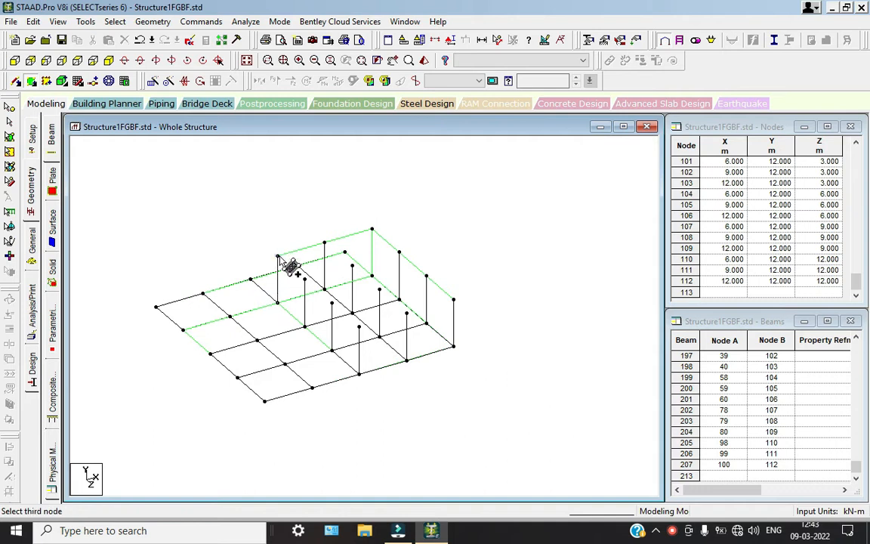
pyautogui.click(360, 327)
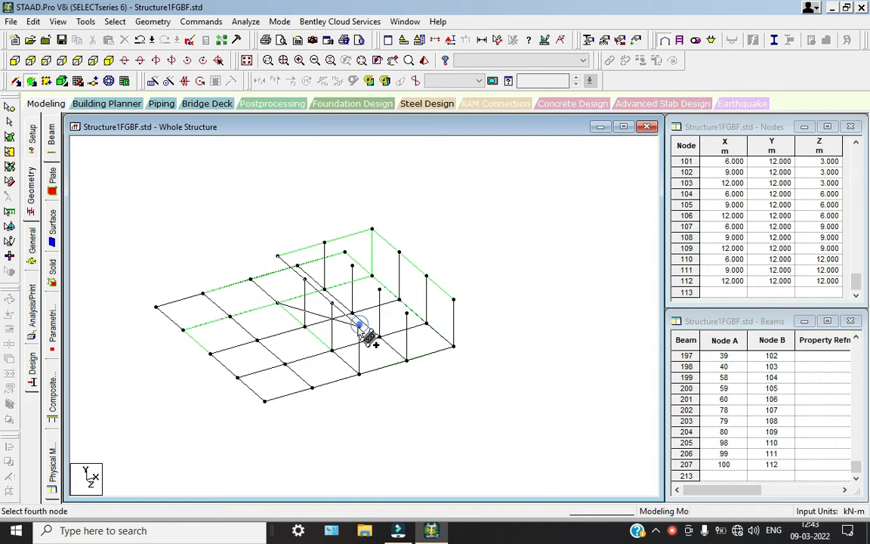
pyautogui.click(359, 372)
# Add a four-noded wall plate along Z = 12 m from X 6 to 12 m, closing the enclosure, and leave the plate command
pyautogui.click(359, 327)
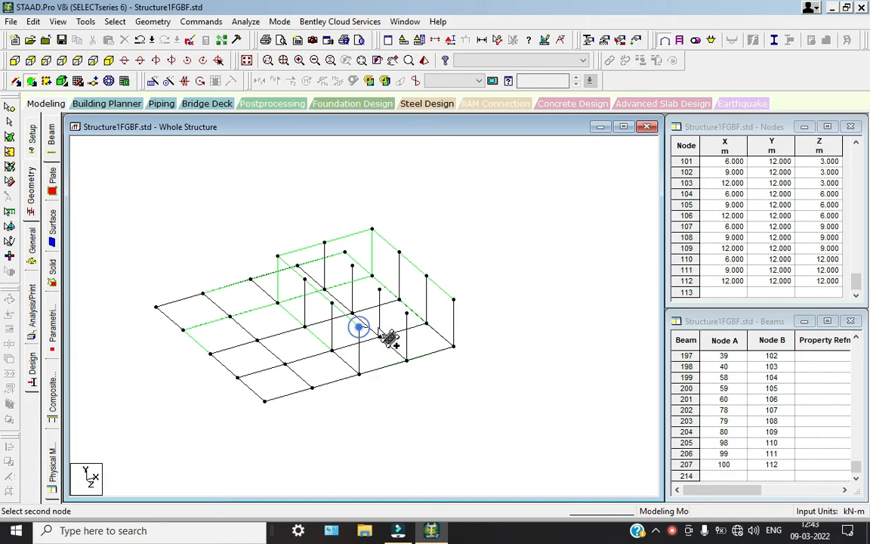
pyautogui.click(453, 300)
pyautogui.click(453, 347)
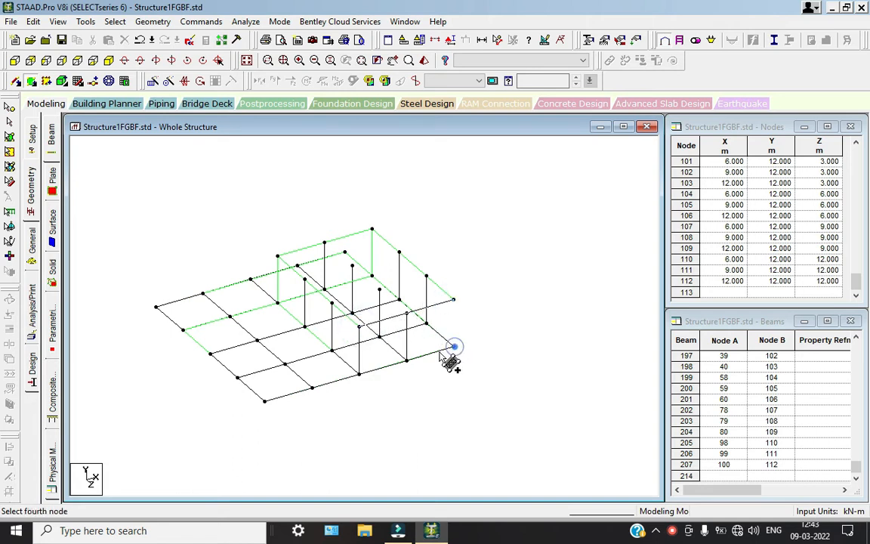
pyautogui.click(359, 371)
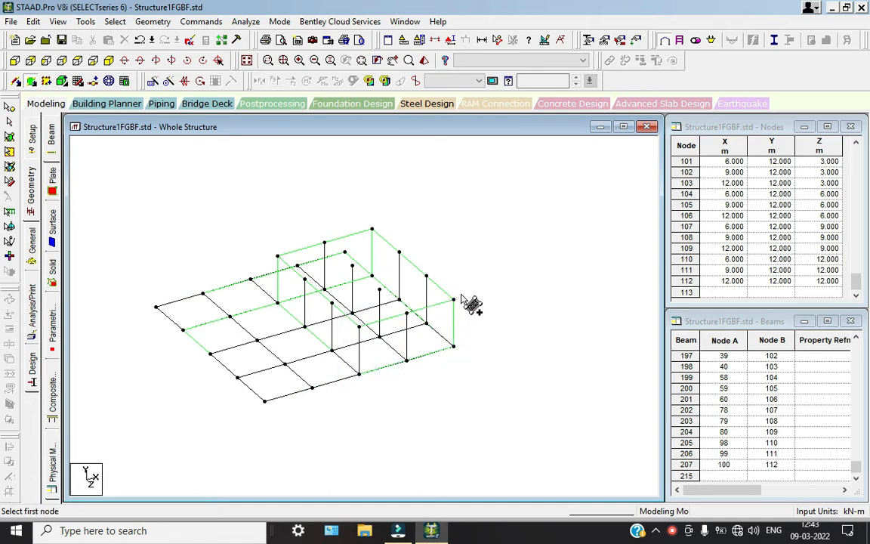
pyautogui.click(9, 122)
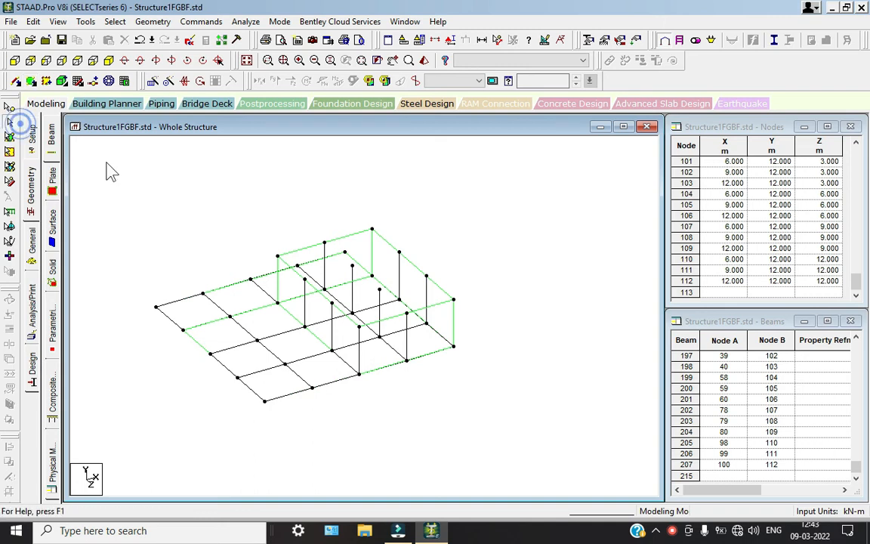
# Delete the two column stubs at X 6 m, Z 6 m and Z 9 m, together with their orphan nodes
pyautogui.click(305, 301)
pyautogui.press('Delete')
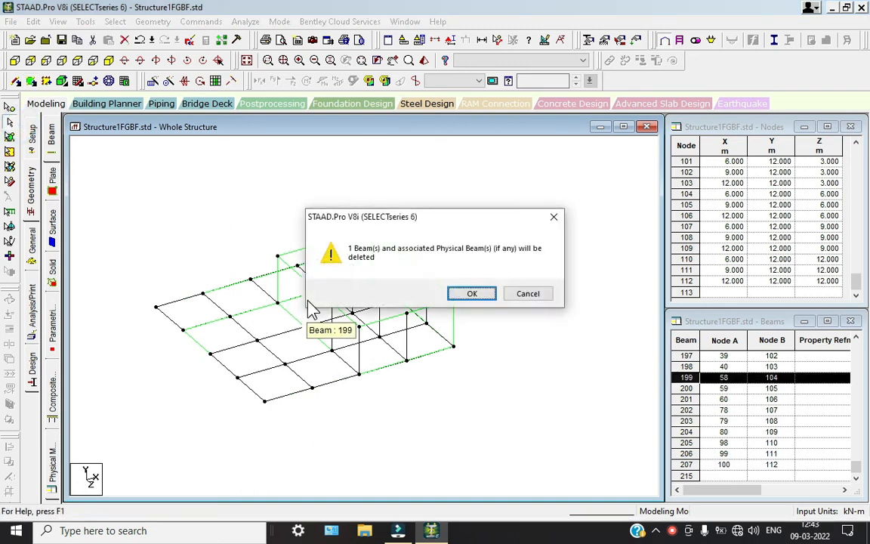
pyautogui.press('Return')
pyautogui.click(470, 294)
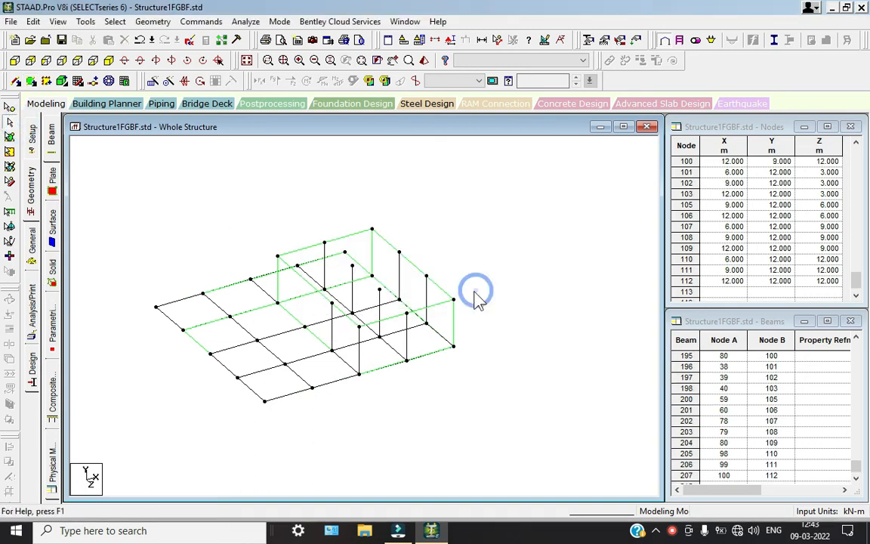
pyautogui.click(331, 326)
pyautogui.press('Delete')
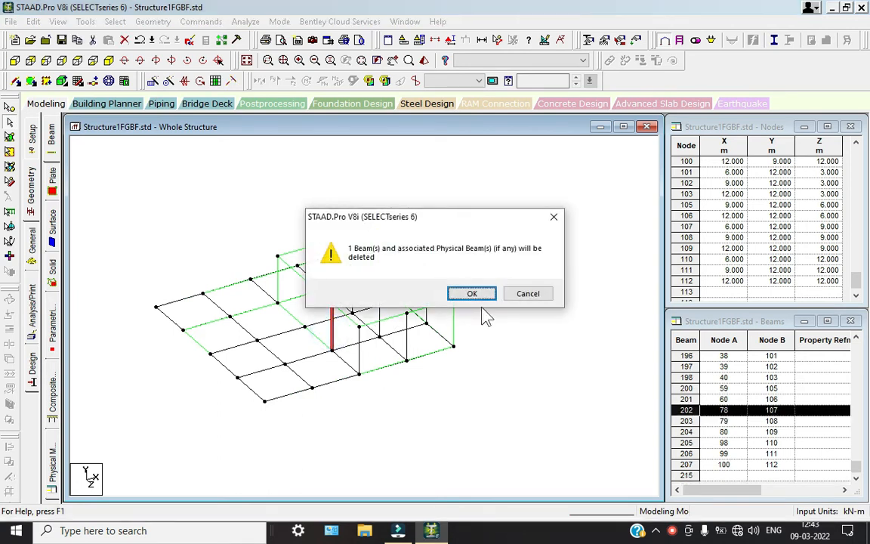
pyautogui.click(474, 293)
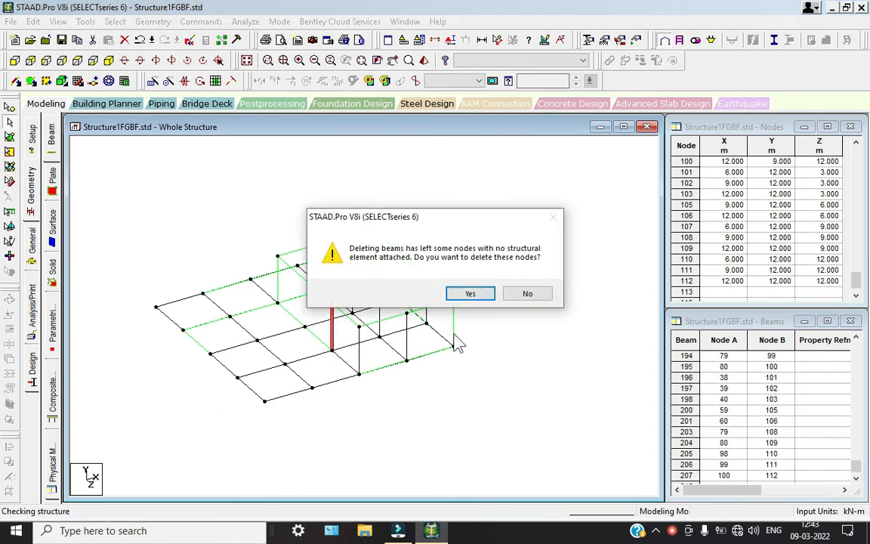
pyautogui.click(470, 294)
pyautogui.click(362, 358)
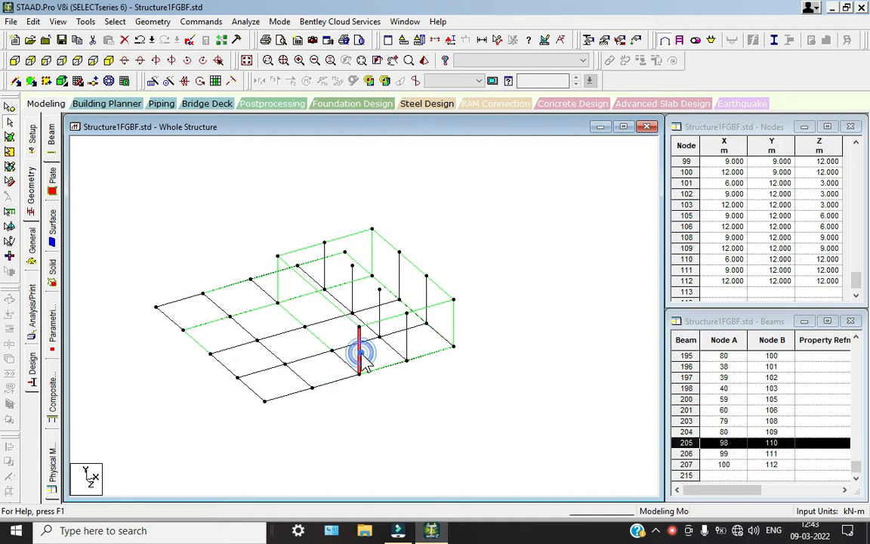
pyautogui.press('Delete')
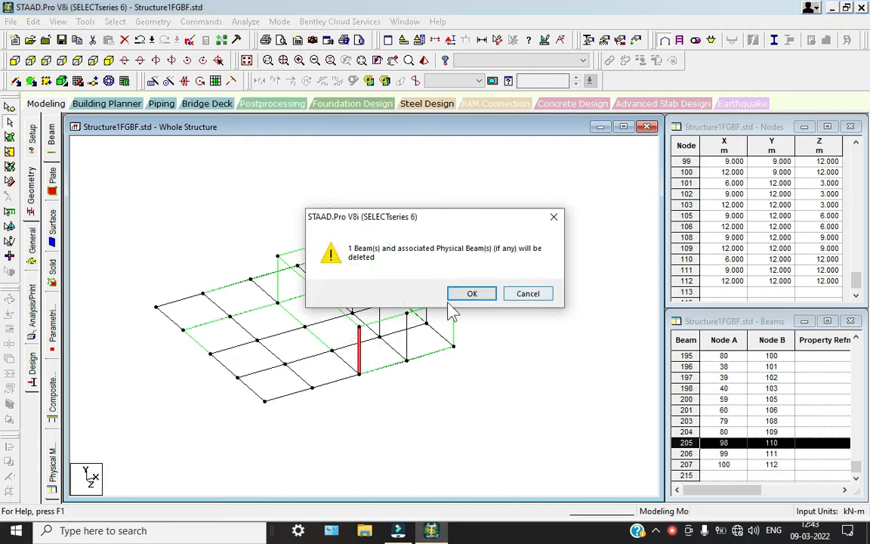
pyautogui.click(521, 293)
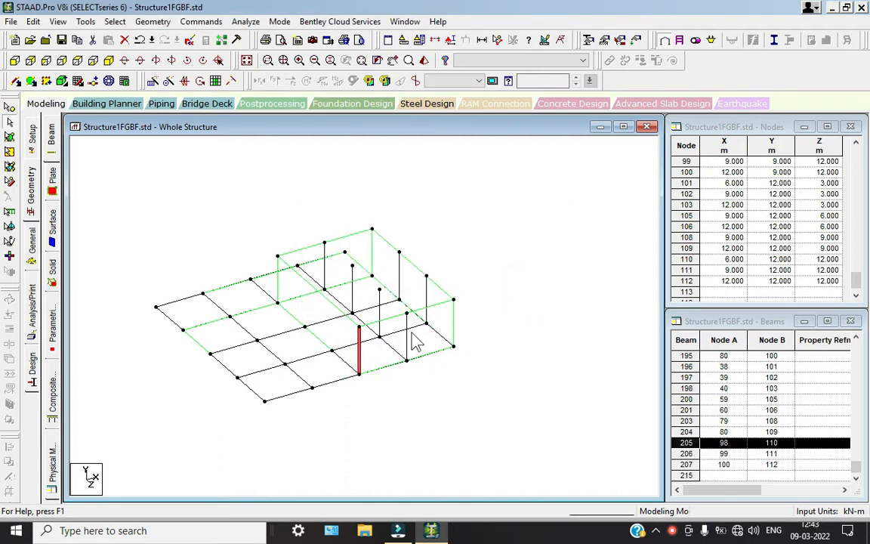
# Delete the interior column stubs at X 9 m, Z 9 m and Z 6 m, together with their orphan nodes
pyautogui.click(380, 296)
pyautogui.press('Delete')
pyautogui.click(468, 293)
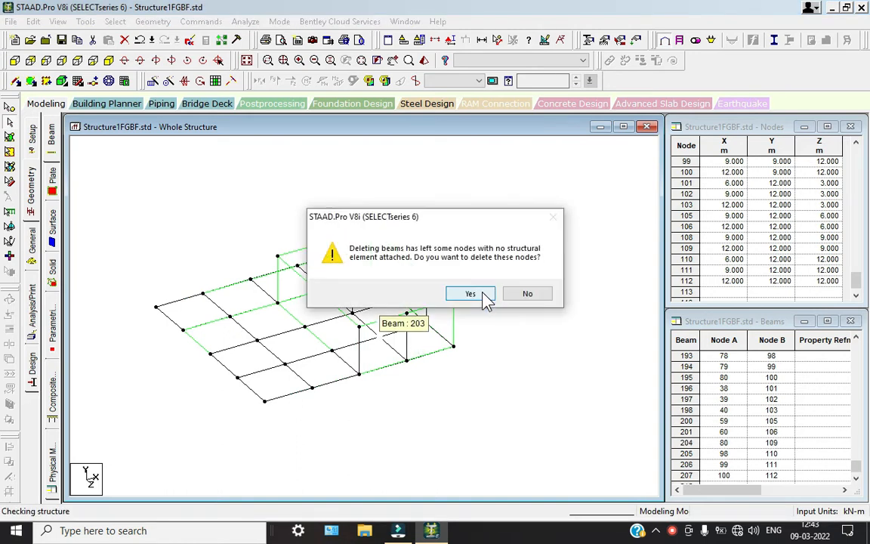
pyautogui.click(471, 294)
pyautogui.click(352, 291)
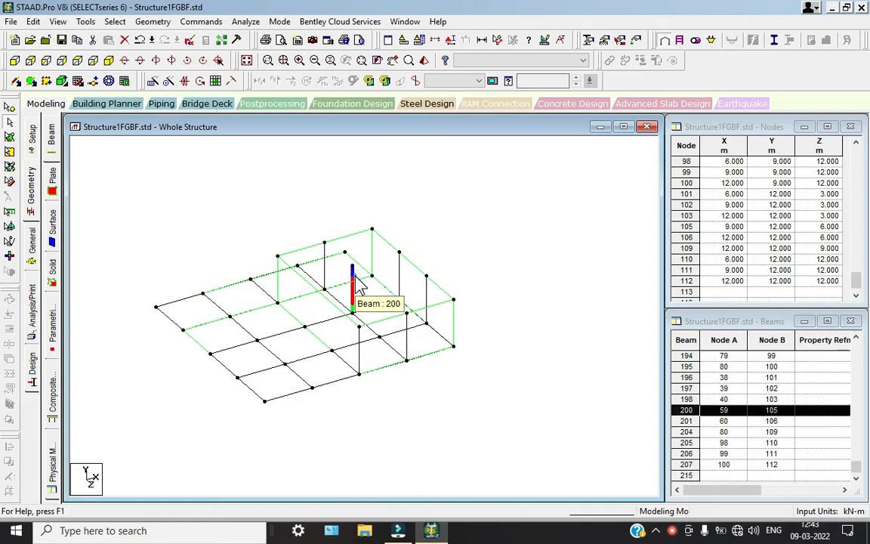
pyautogui.press('Delete')
pyautogui.click(470, 294)
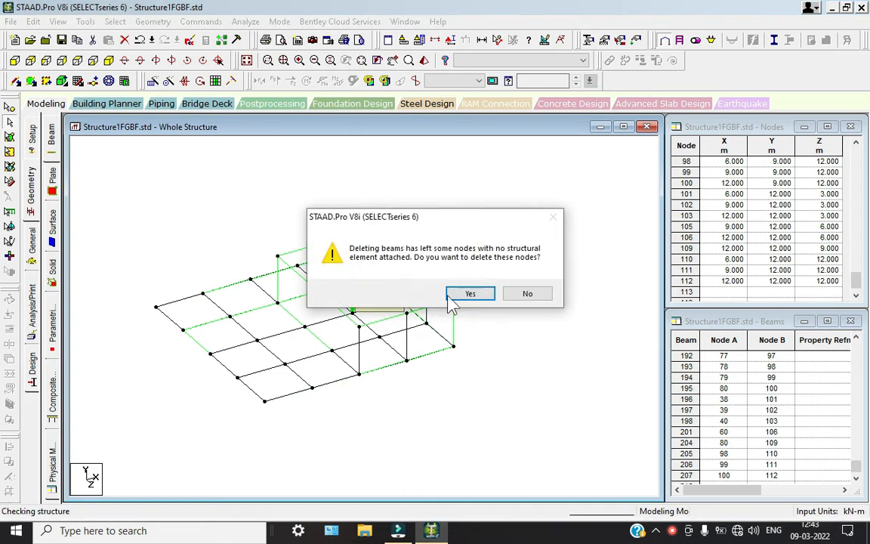
pyautogui.click(471, 294)
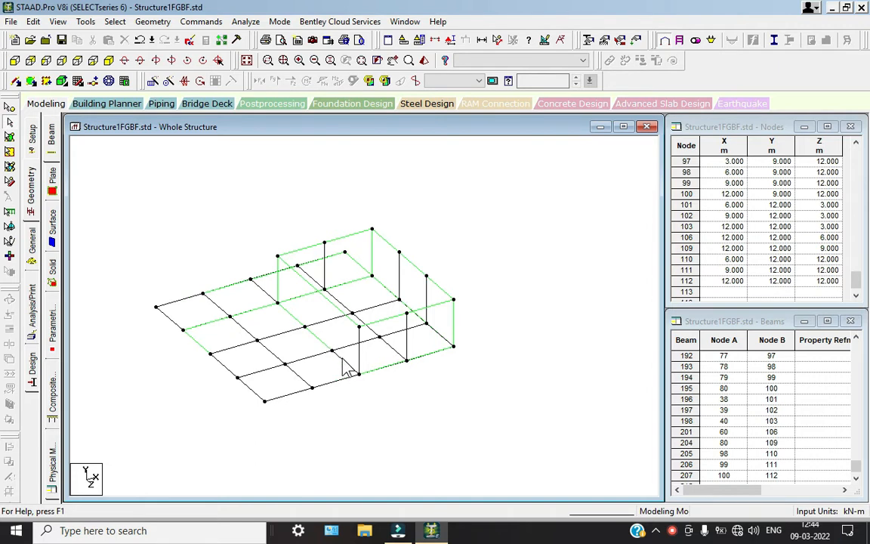
# Undo the four column stub deletions and decline the auto save
pyautogui.hotkey('ctrl', 'z')
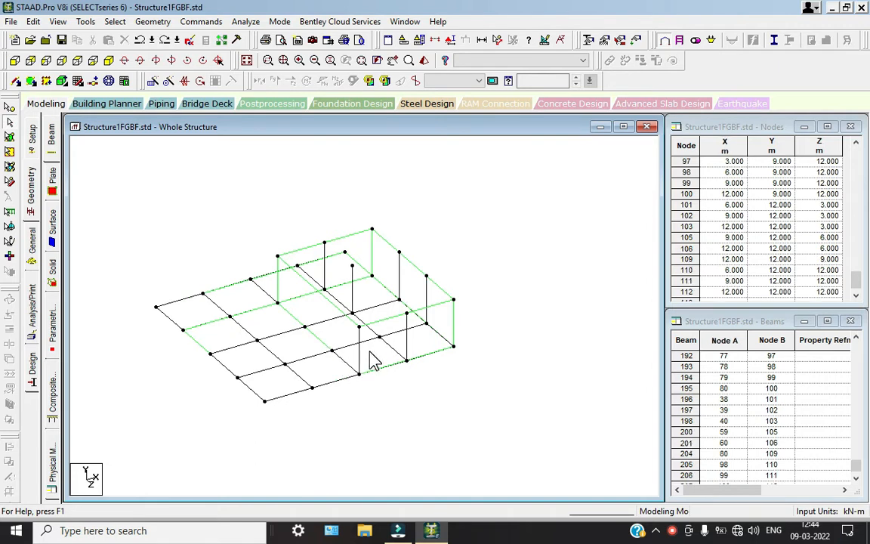
pyautogui.hotkey('ctrl', 'z')
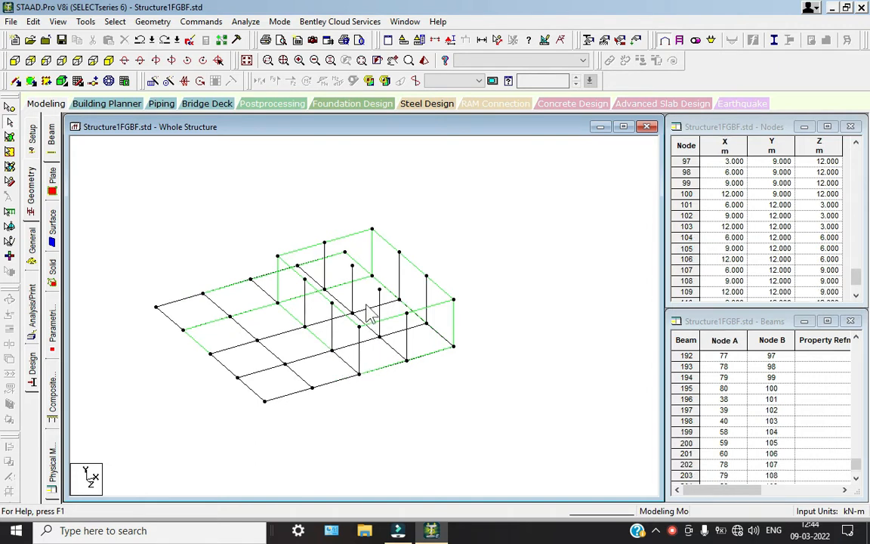
pyautogui.click(355, 280)
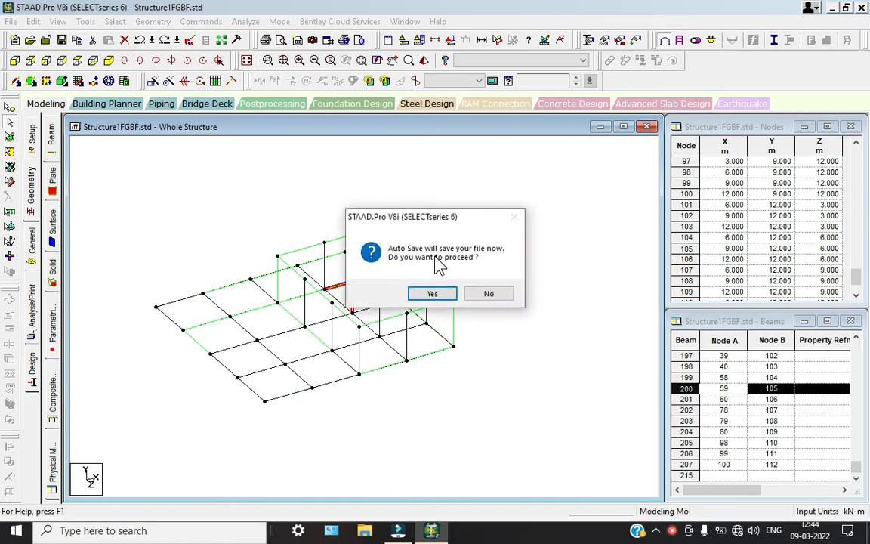
pyautogui.click(475, 293)
# Delete only the two interior column stubs inside the wall plates, at X 9 m, Z 6 m and Z 9 m, including their orphan nodes
pyautogui.click(351, 288)
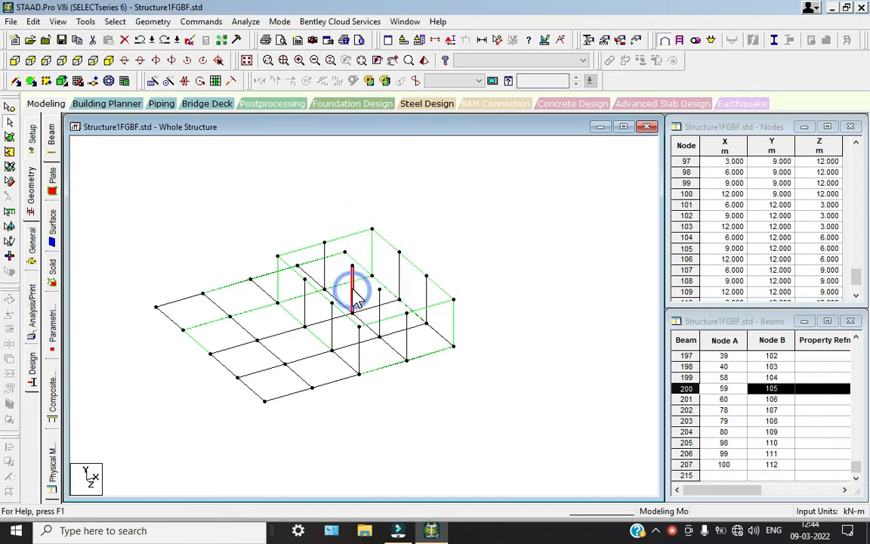
pyautogui.press('Delete')
pyautogui.press('Return')
pyautogui.press('Return')
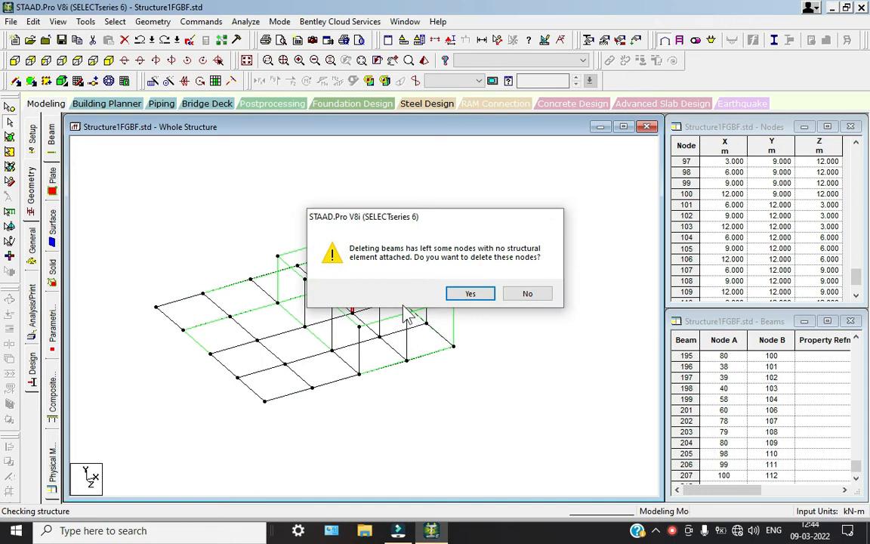
pyautogui.click(378, 296)
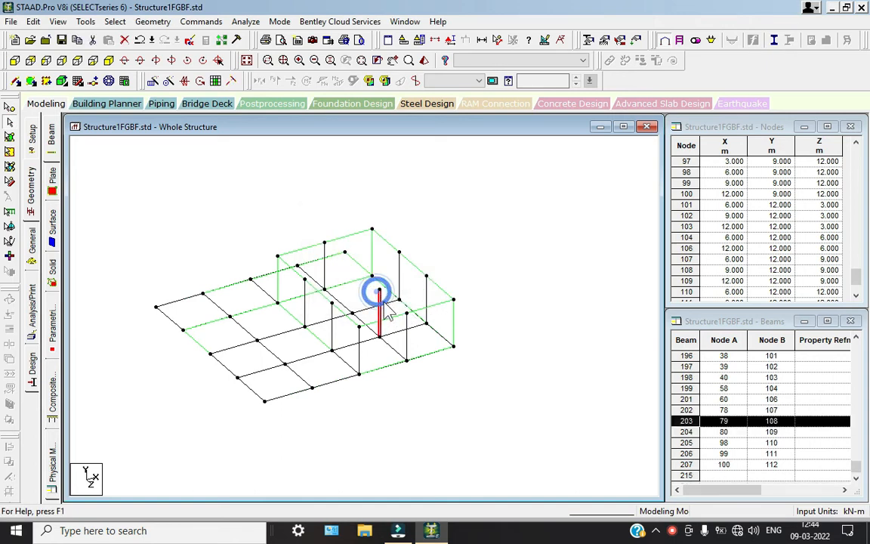
pyautogui.press('Delete')
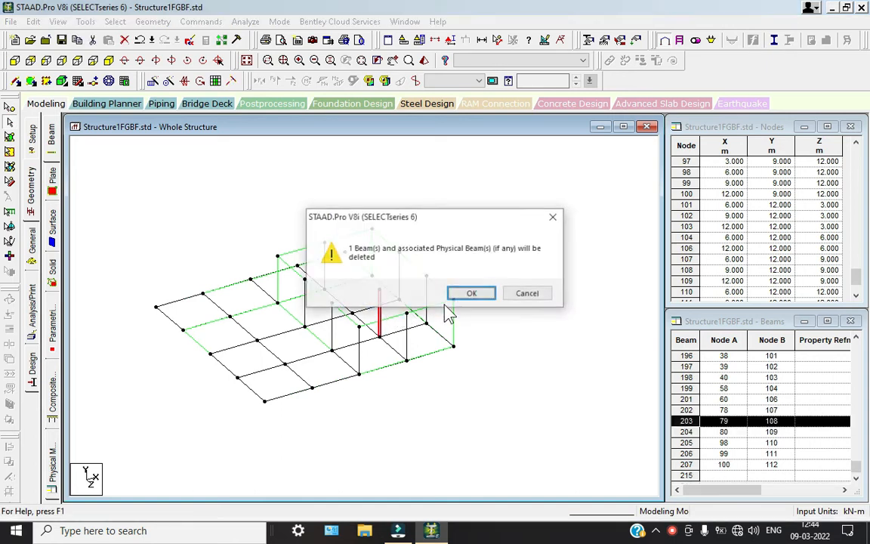
pyautogui.click(446, 291)
pyautogui.click(469, 290)
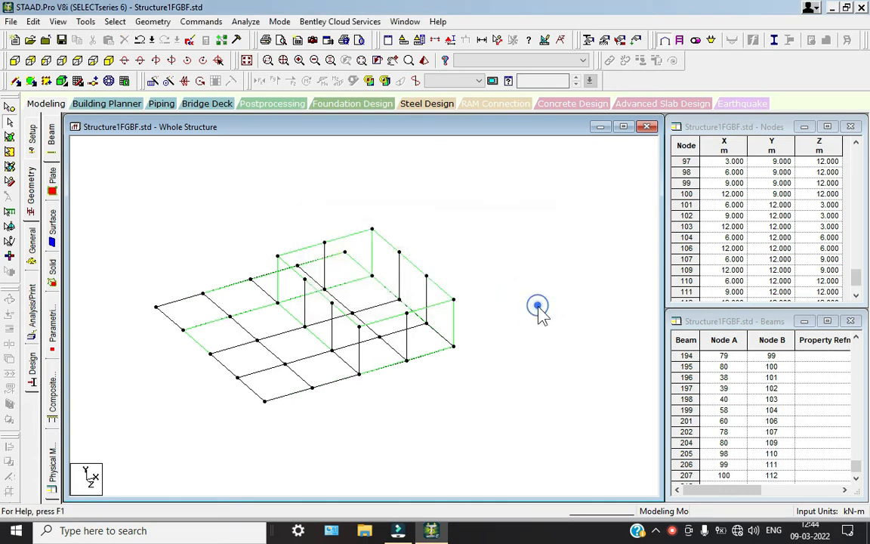
# Display the whole structure, isolate the lowest storey with a Select to View section from the front, and show it in isometric view
pyautogui.click(246, 60)
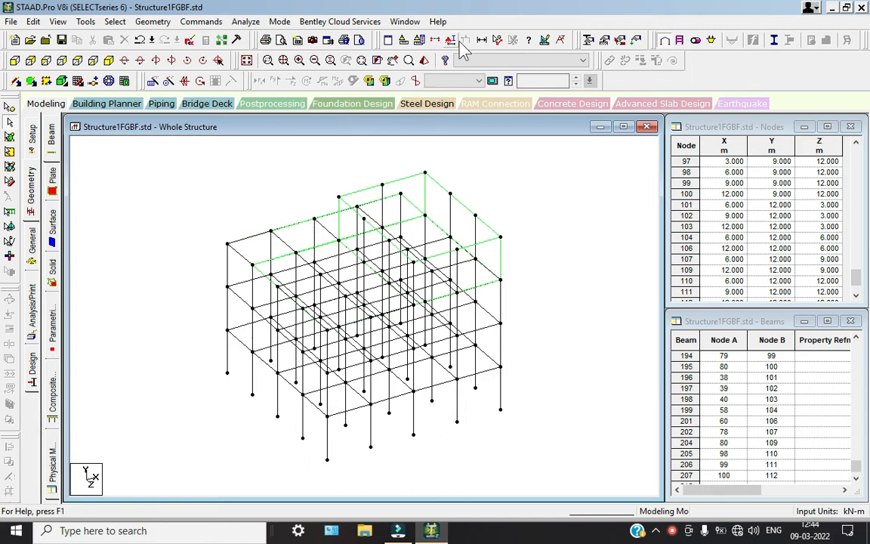
pyautogui.click(387, 39)
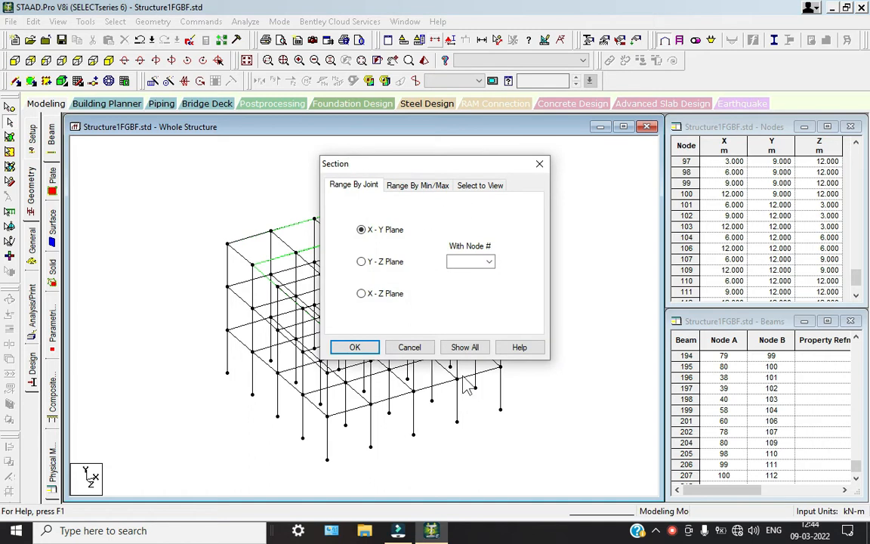
pyautogui.click(410, 347)
pyautogui.click(14, 60)
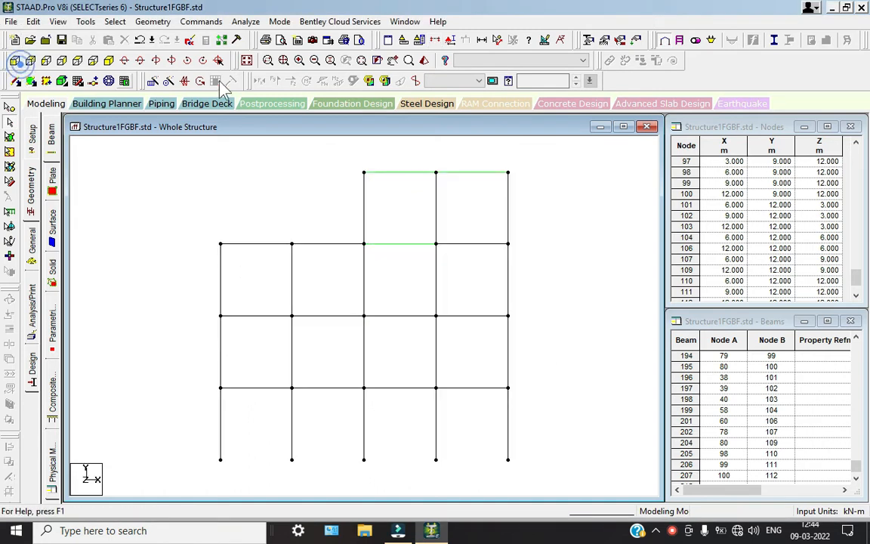
pyautogui.click(388, 40)
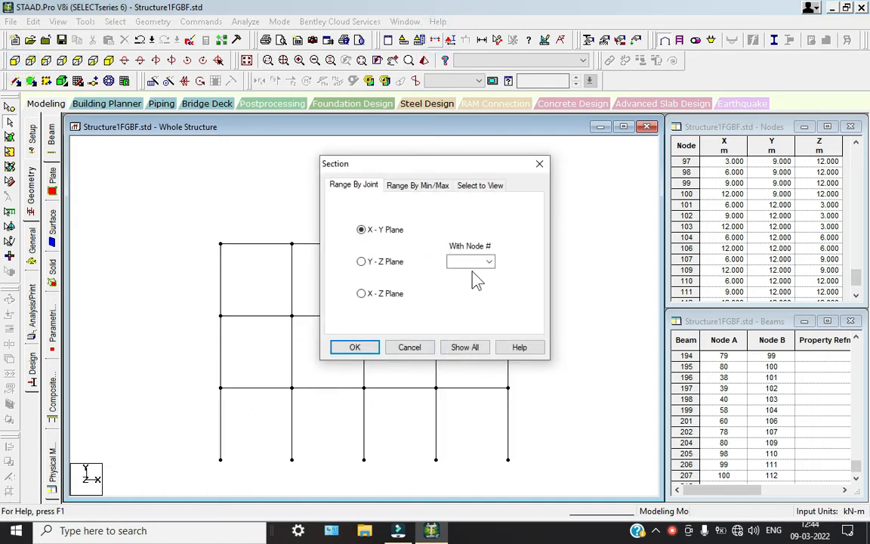
pyautogui.click(478, 185)
pyautogui.click(355, 347)
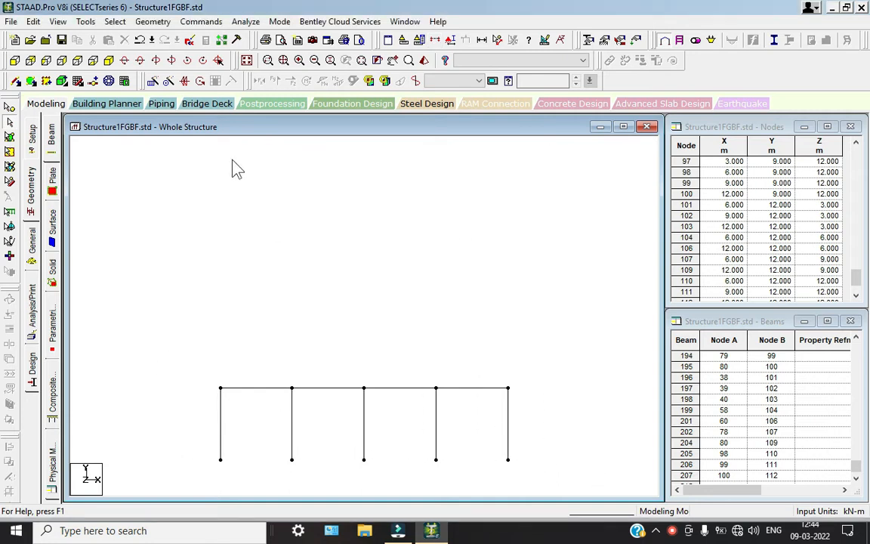
pyautogui.click(108, 61)
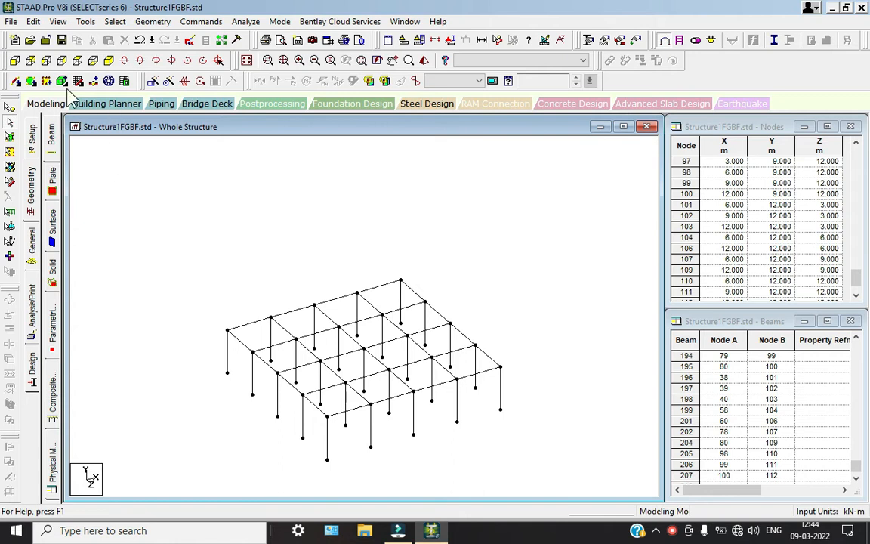
# Add a four-noded plate over the entire lowest floor at Y = 3 m, spanning four bays by four bays between its corner nodes
pyautogui.click(31, 80)
pyautogui.click(228, 330)
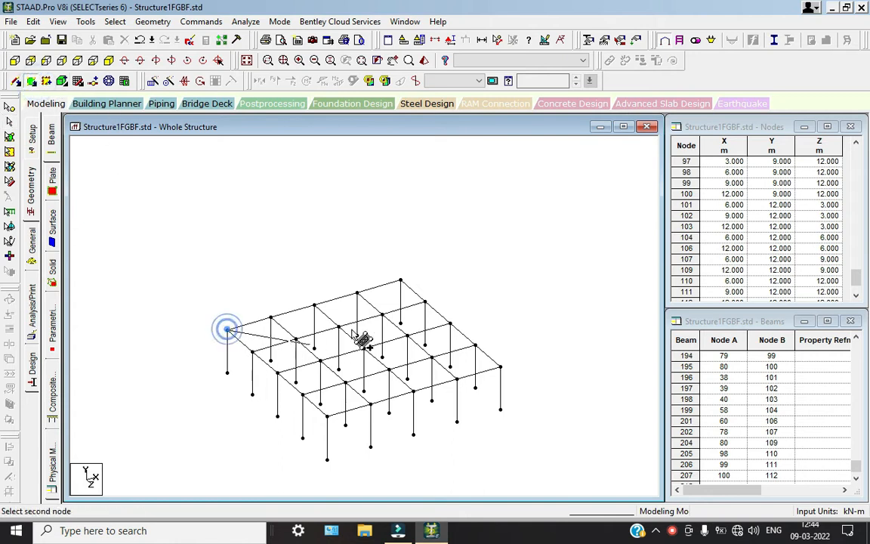
pyautogui.click(402, 282)
pyautogui.click(500, 367)
pyautogui.click(327, 416)
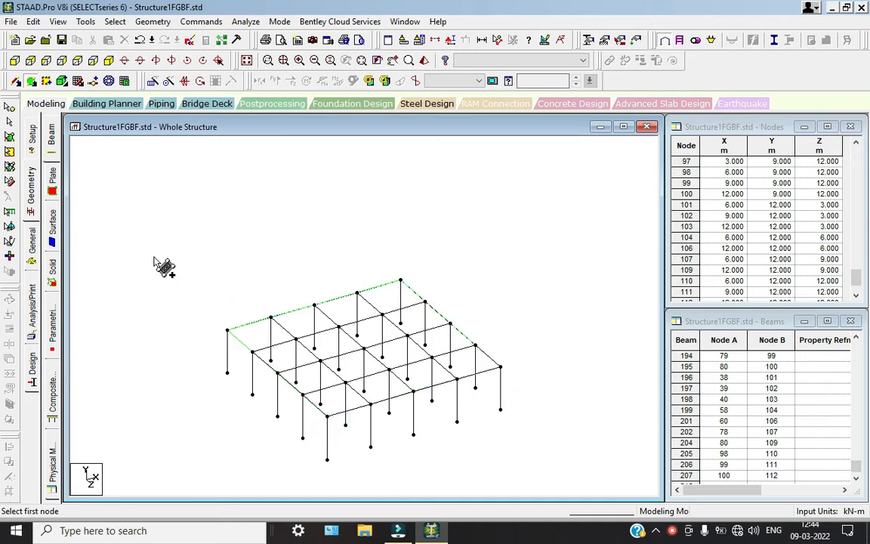
# Copy the lowest floor plate upward in the Y direction with one translational repeat step of 3 m, and display the whole structure
pyautogui.click(9, 151)
pyautogui.moveTo(163, 215); pyautogui.dragTo(598, 479)
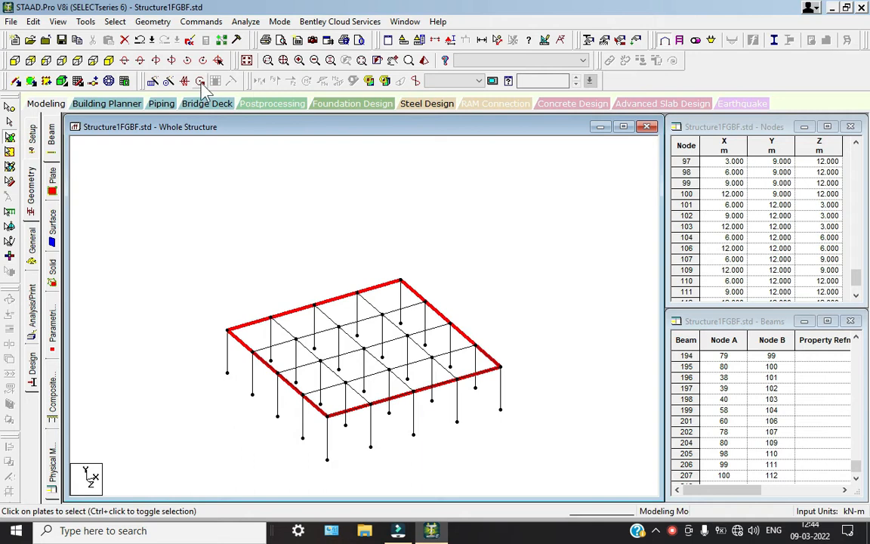
pyautogui.click(153, 81)
pyautogui.doubleClick(448, 330)
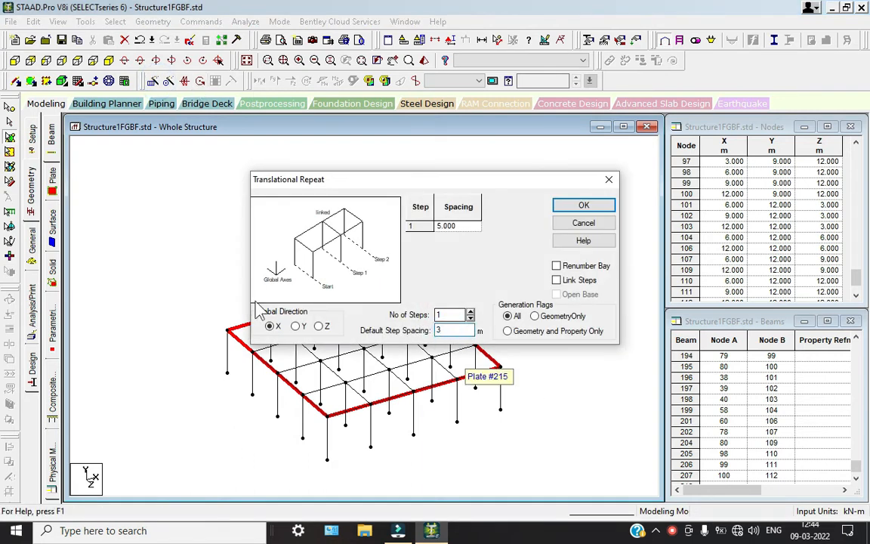
pyautogui.click(295, 326)
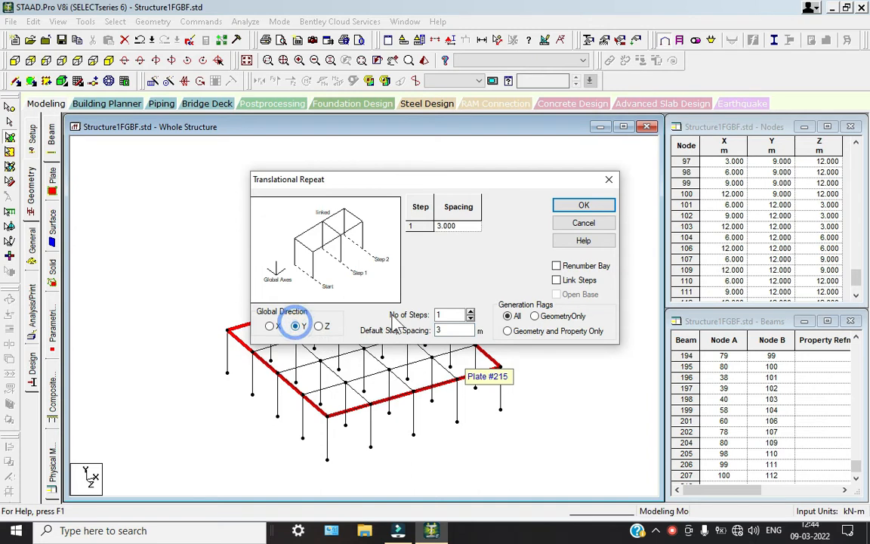
pyautogui.click(588, 204)
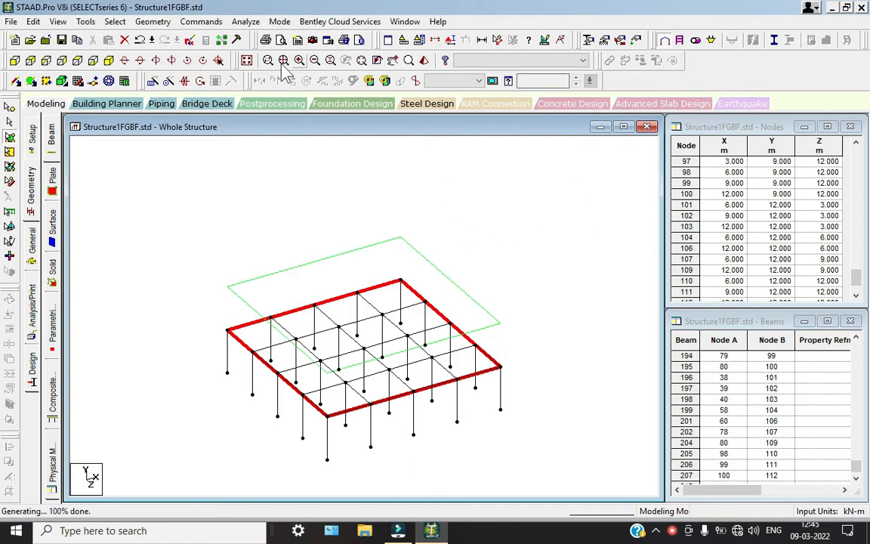
pyautogui.click(245, 61)
pyautogui.click(591, 321)
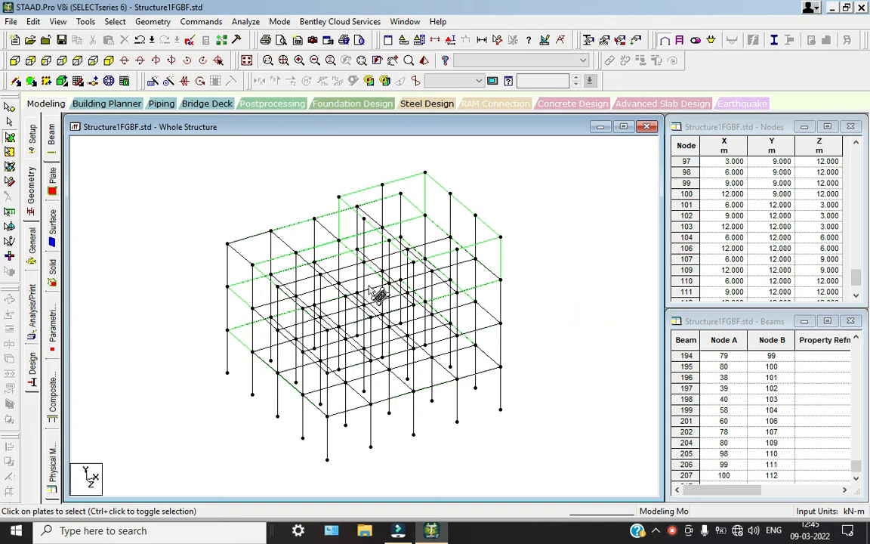
pyautogui.moveTo(204, 185); pyautogui.dragTo(538, 377)
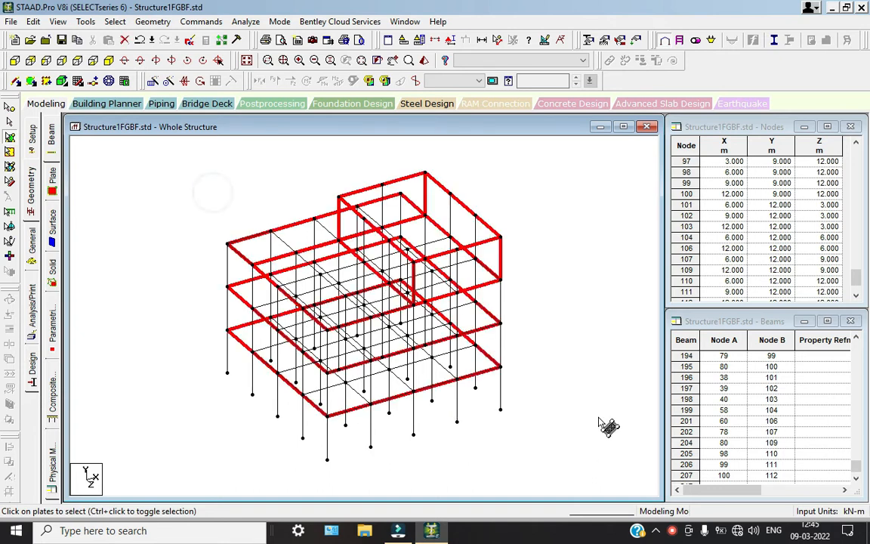
pyautogui.click(555, 338)
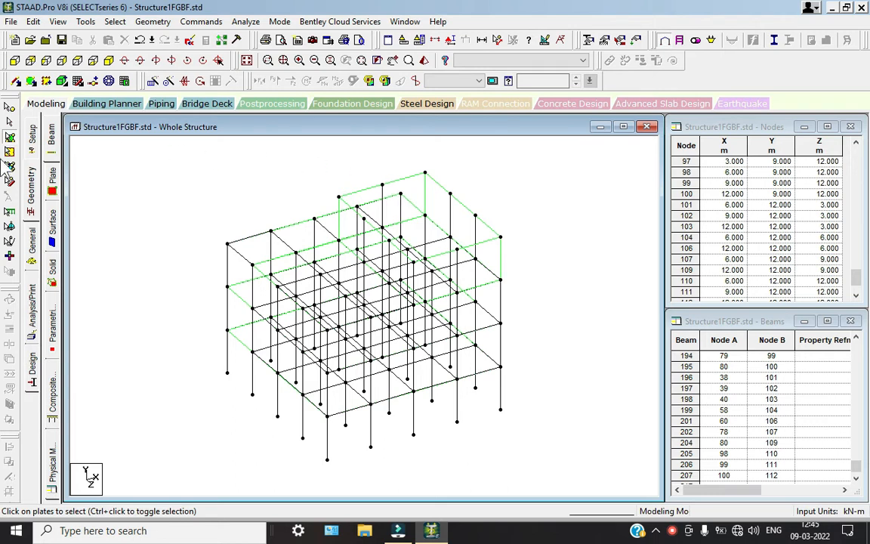
# Show the structure from the front and create a fixed support
pyautogui.click(31, 240)
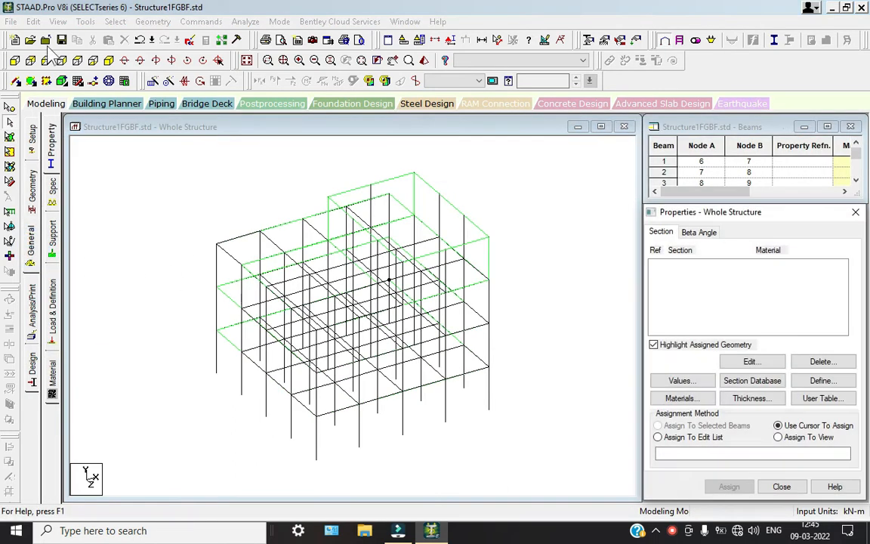
pyautogui.click(15, 61)
pyautogui.click(52, 231)
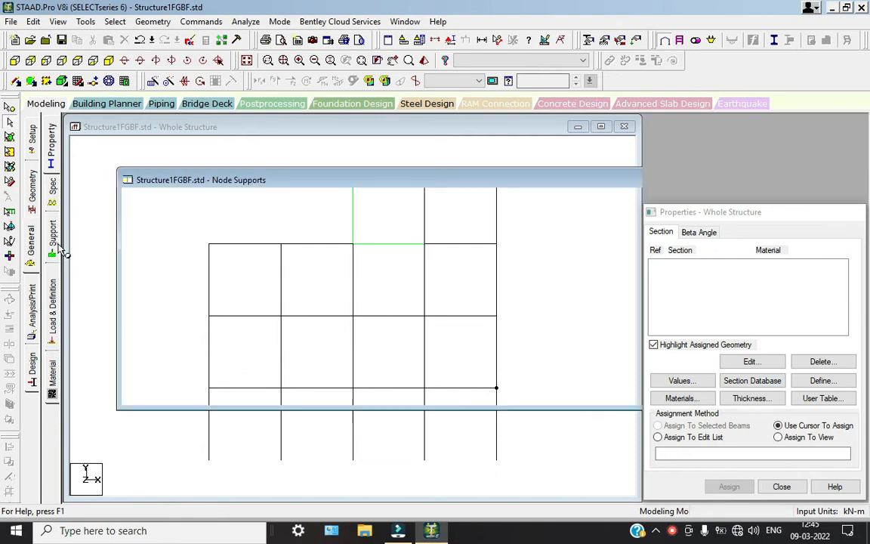
pyautogui.click(761, 388)
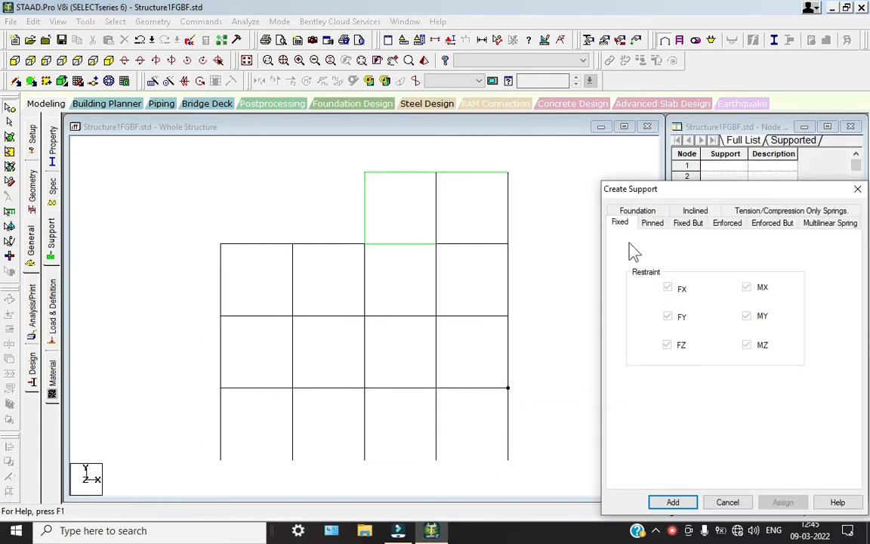
pyautogui.click(676, 497)
# Assign the fixed support to all column base nodes and return to the isometric view
pyautogui.click(721, 304)
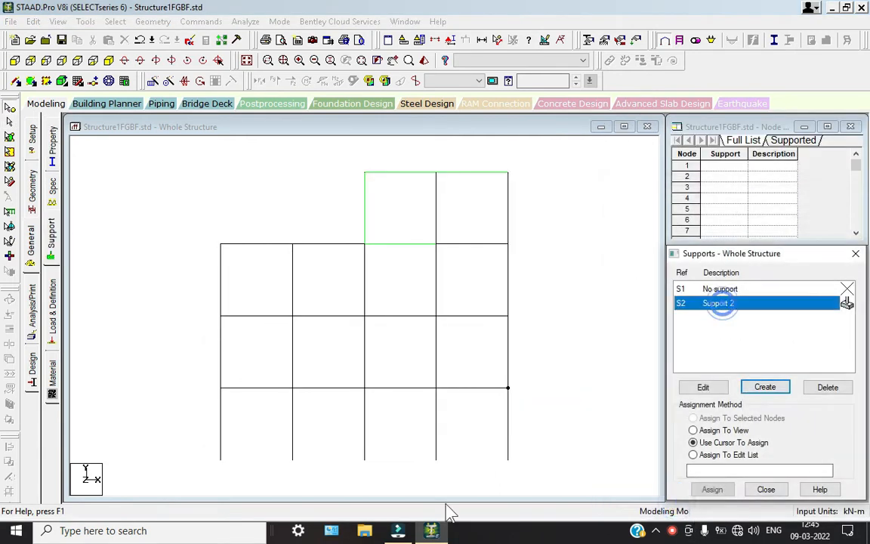
pyautogui.moveTo(200, 442); pyautogui.dragTo(516, 488)
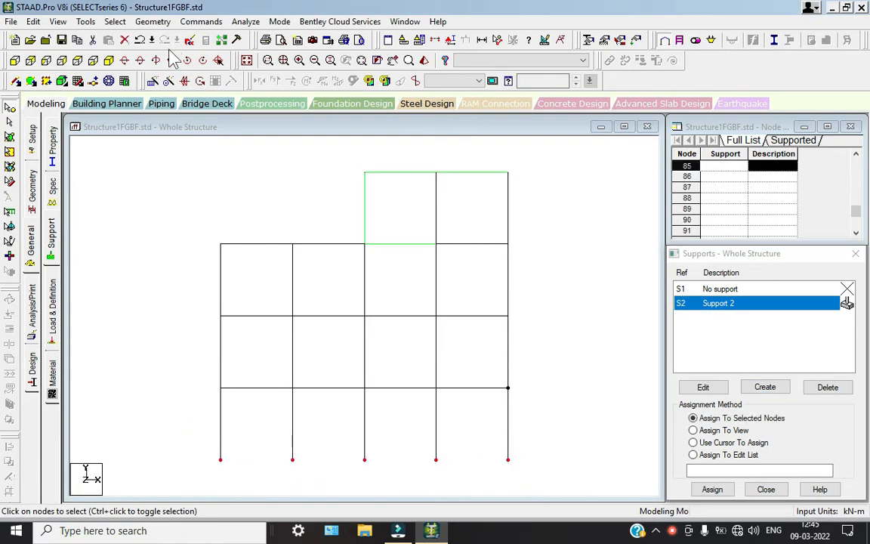
pyautogui.click(110, 61)
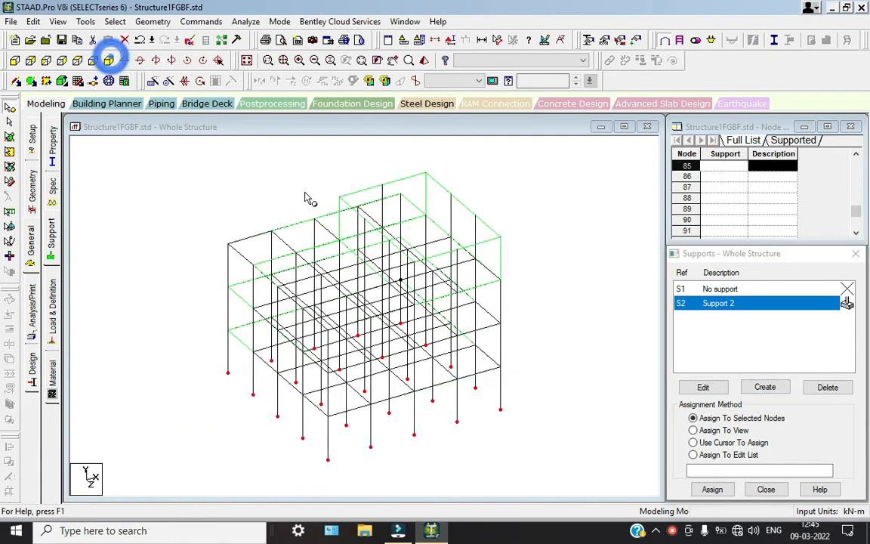
pyautogui.click(713, 489)
pyautogui.click(771, 409)
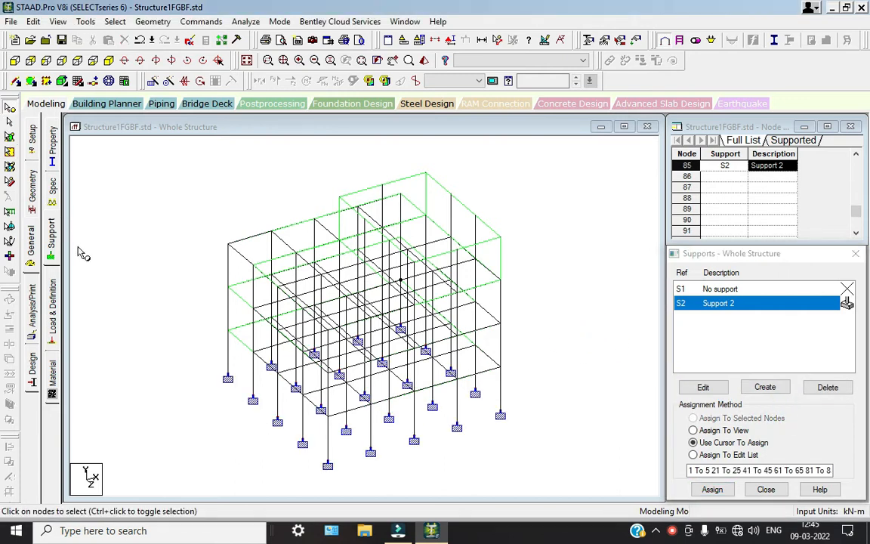
# Define a rectangular concrete section with YD 0.35 m and ZD 0.35 m
pyautogui.click(55, 140)
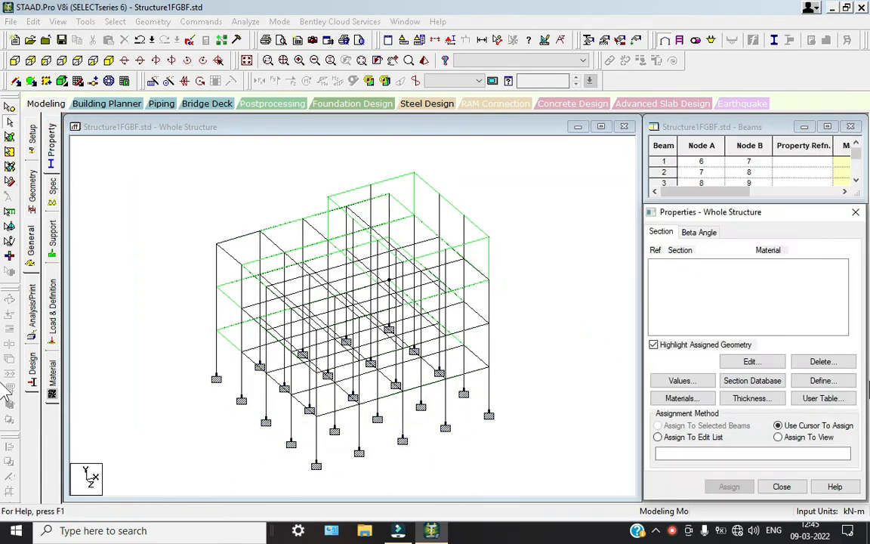
pyautogui.click(803, 381)
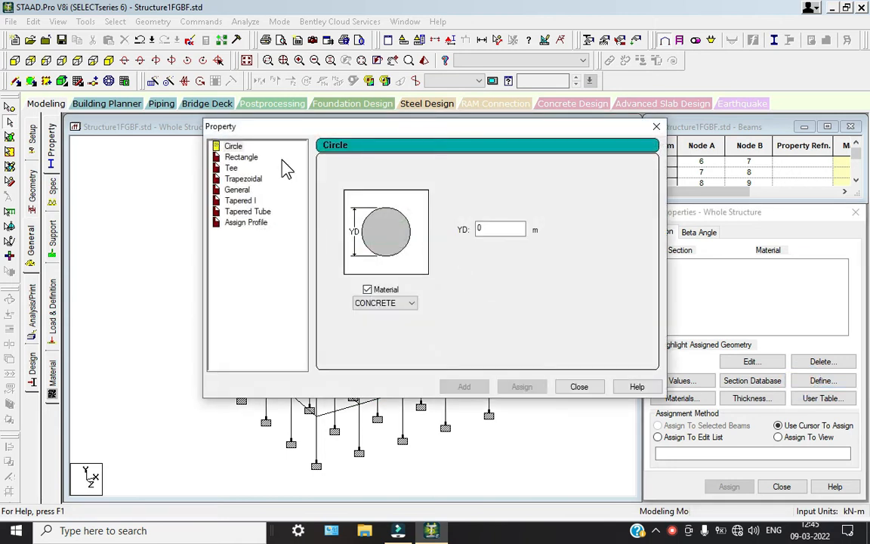
pyautogui.click(240, 158)
pyautogui.click(512, 221)
pyautogui.write('.35')
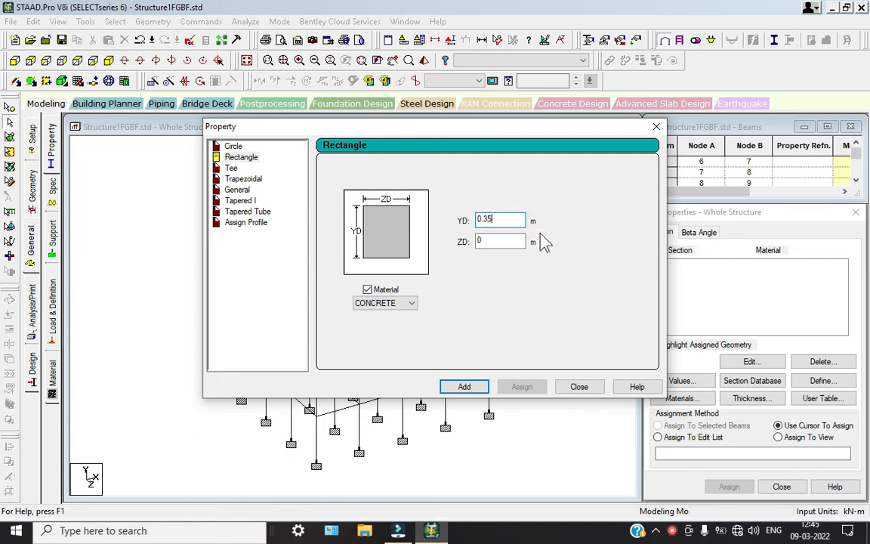
pyautogui.click(504, 241)
pyautogui.write('.35')
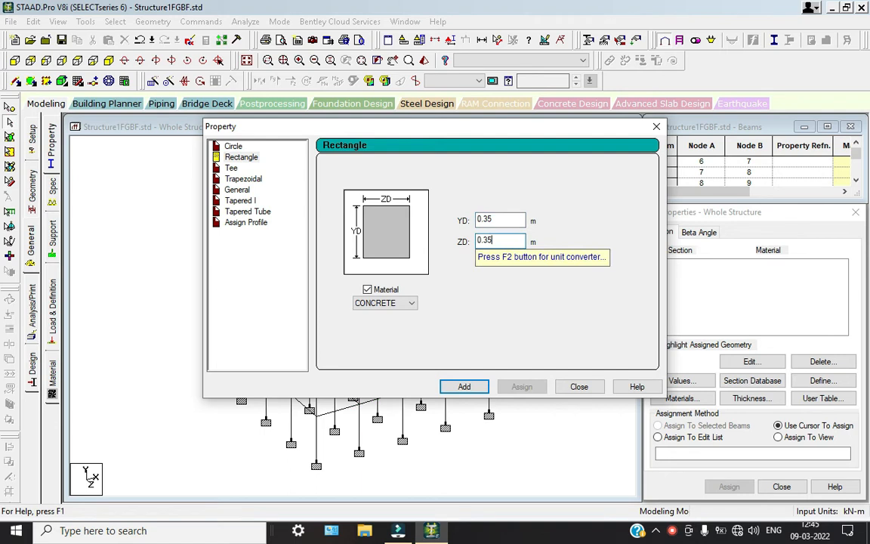
pyautogui.press('Return')
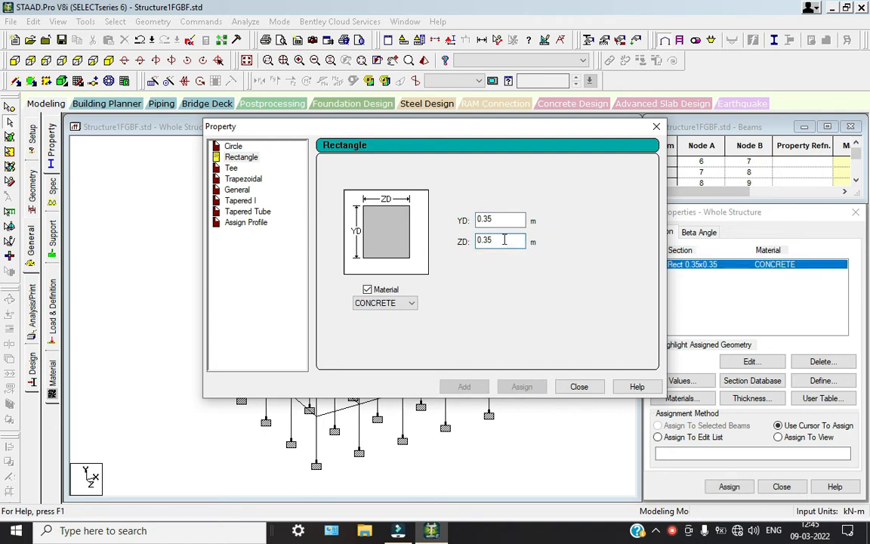
# Add a second rectangular concrete section with YD 0.4 m and ZD 0.35 m
pyautogui.click(500, 218)
pyautogui.press('BackSpace')
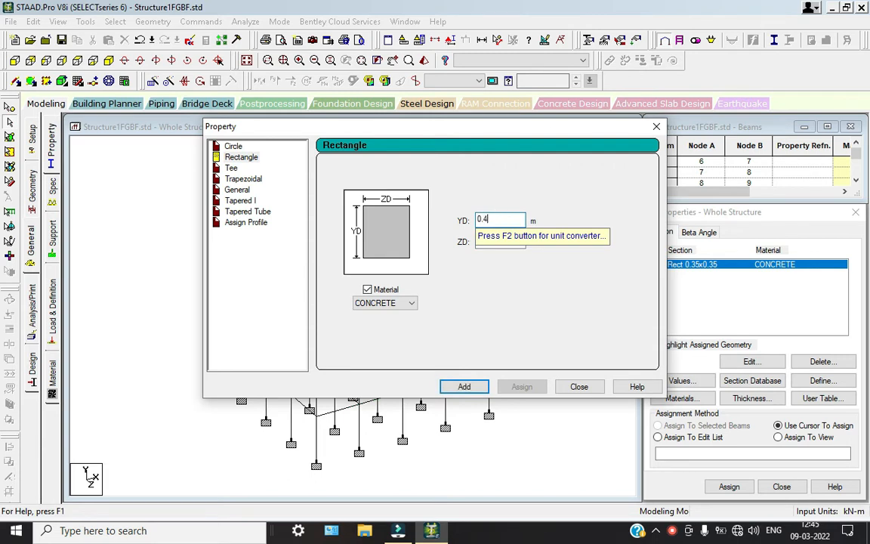
pyautogui.click(463, 387)
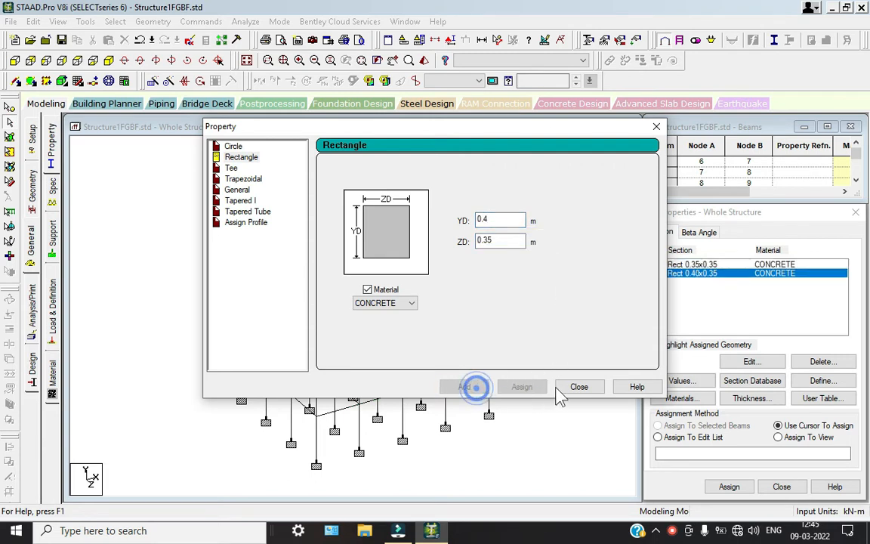
pyautogui.click(579, 386)
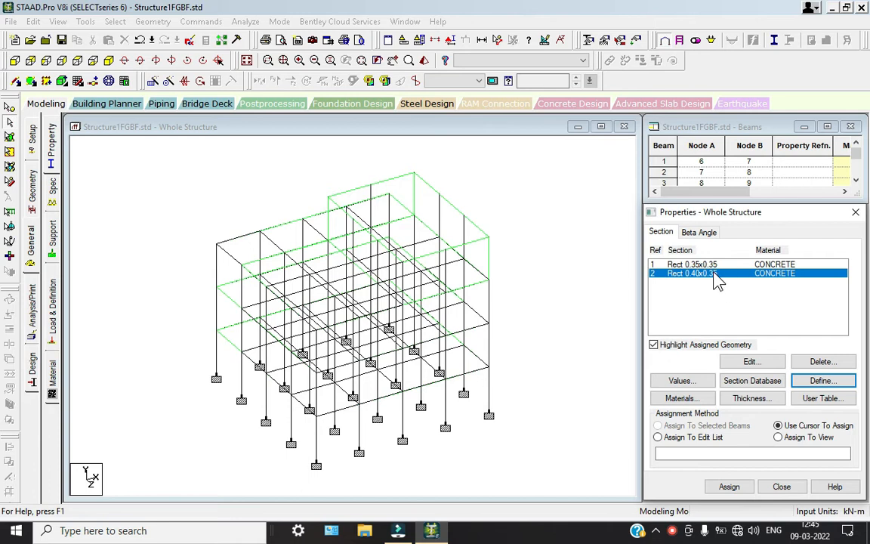
# Assign the Rect 0.40x0.35 section to all columns by selecting the beams parallel to Y
pyautogui.click(115, 21)
pyautogui.moveTo(227, 266)
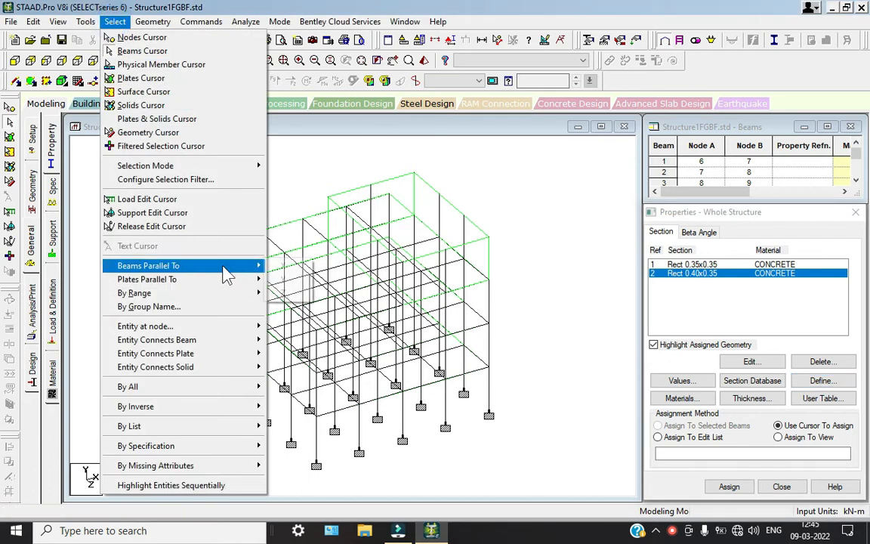
pyautogui.click(287, 279)
pyautogui.click(658, 426)
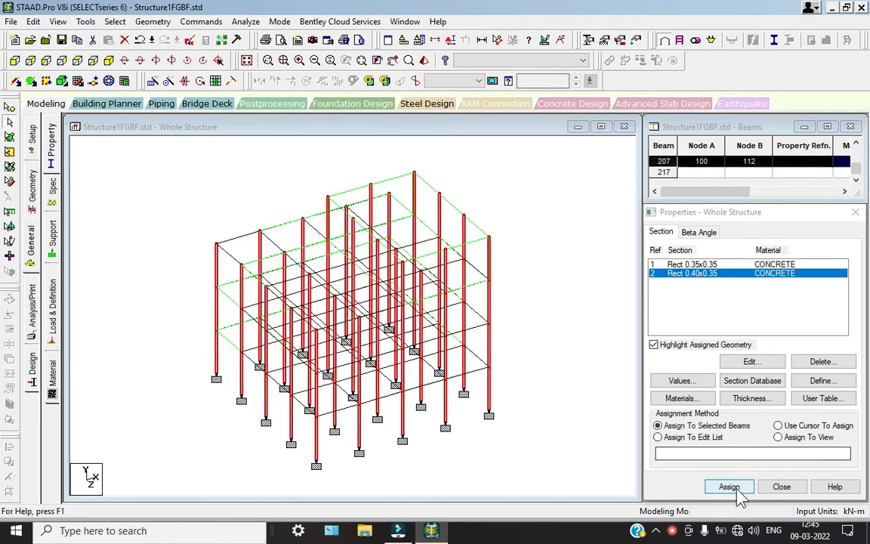
pyautogui.click(729, 486)
pyautogui.click(775, 389)
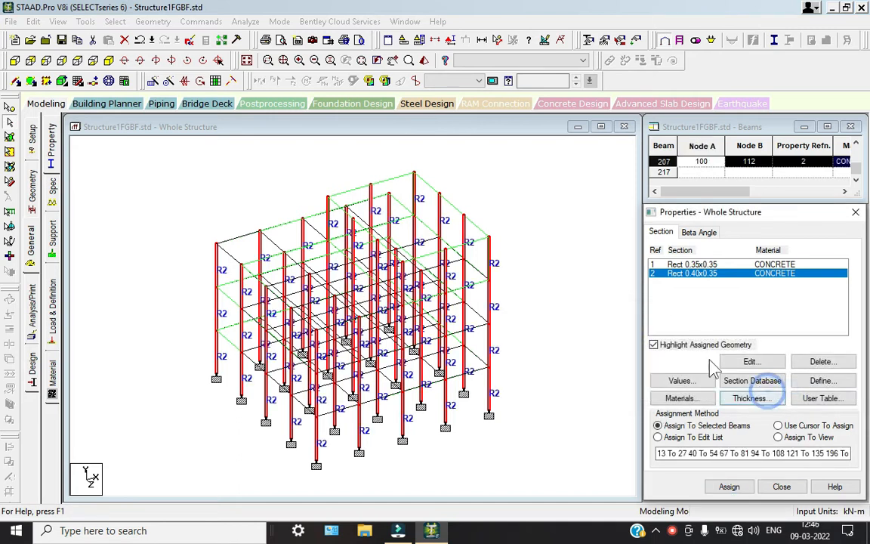
pyautogui.click(561, 235)
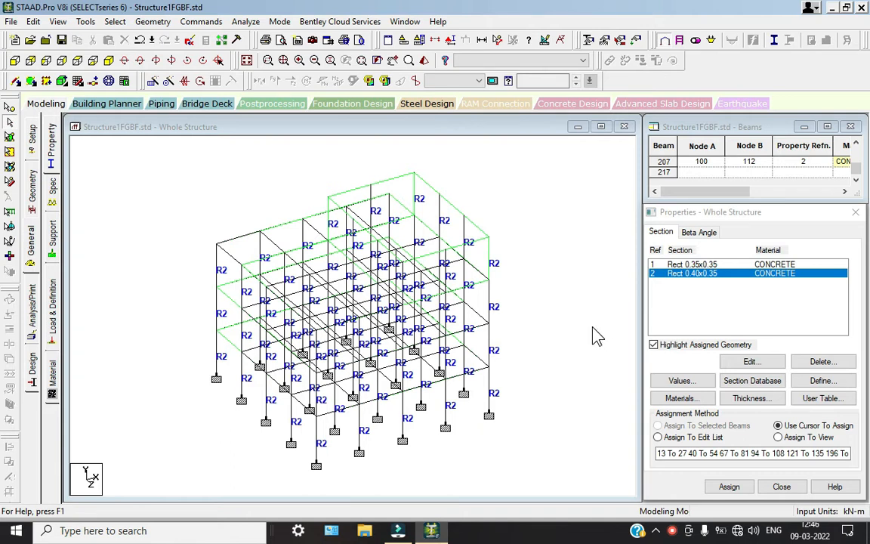
# Choose the Rect 0.35x0.35 section and try to select all members with a missing property
pyautogui.click(712, 264)
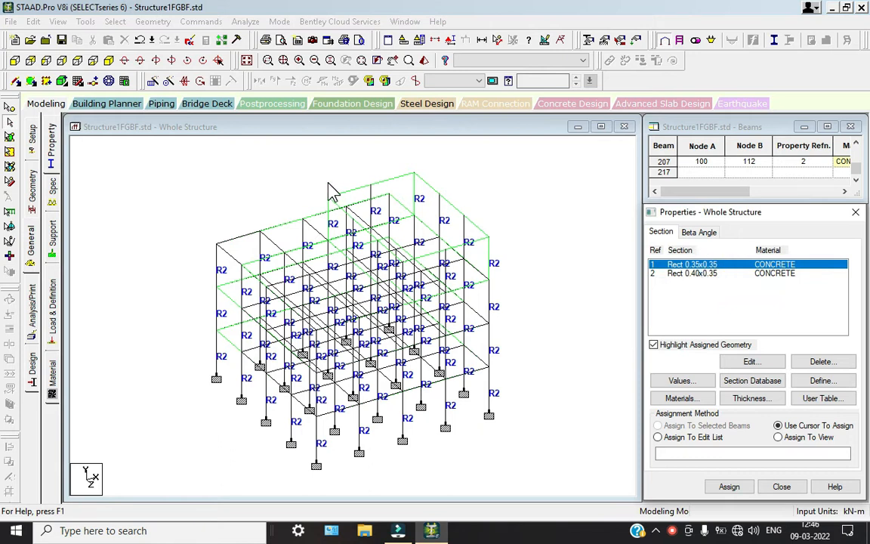
pyautogui.click(114, 21)
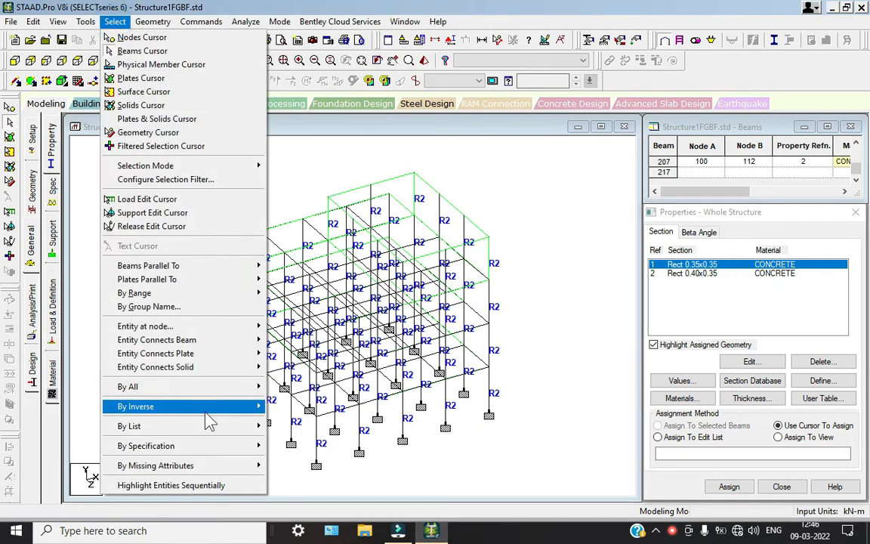
pyautogui.click(223, 453)
pyautogui.click(231, 464)
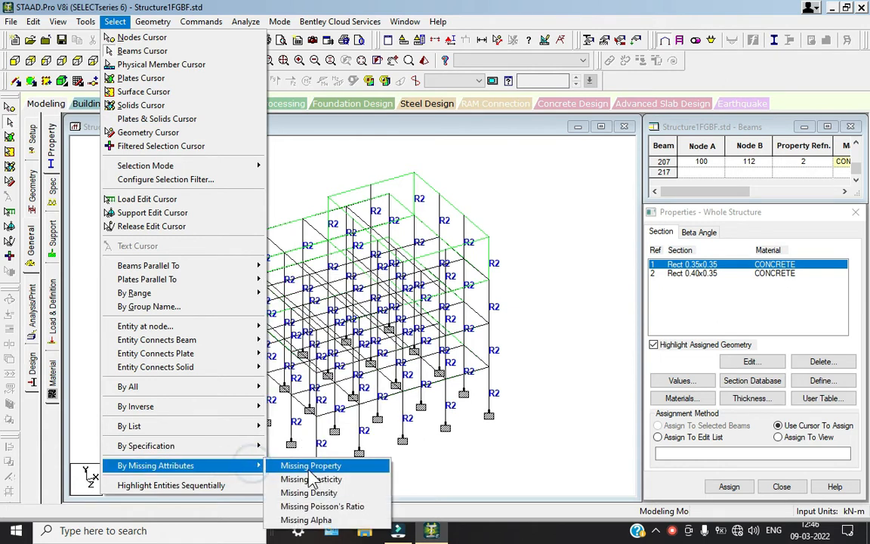
pyautogui.click(311, 466)
pyautogui.click(536, 402)
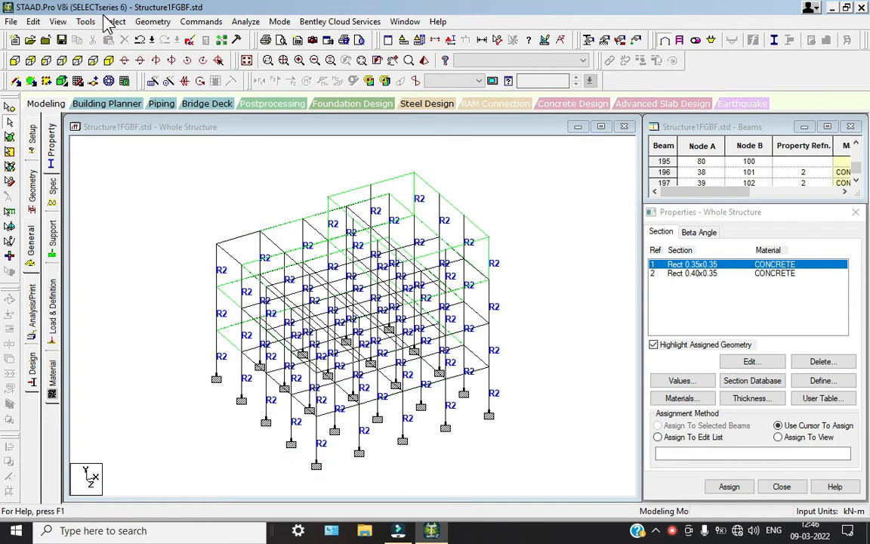
# Select all beams parallel to X and Z and generate infill plates in the bays they enclose
pyautogui.click(115, 21)
pyautogui.moveTo(189, 262)
pyautogui.click(260, 265)
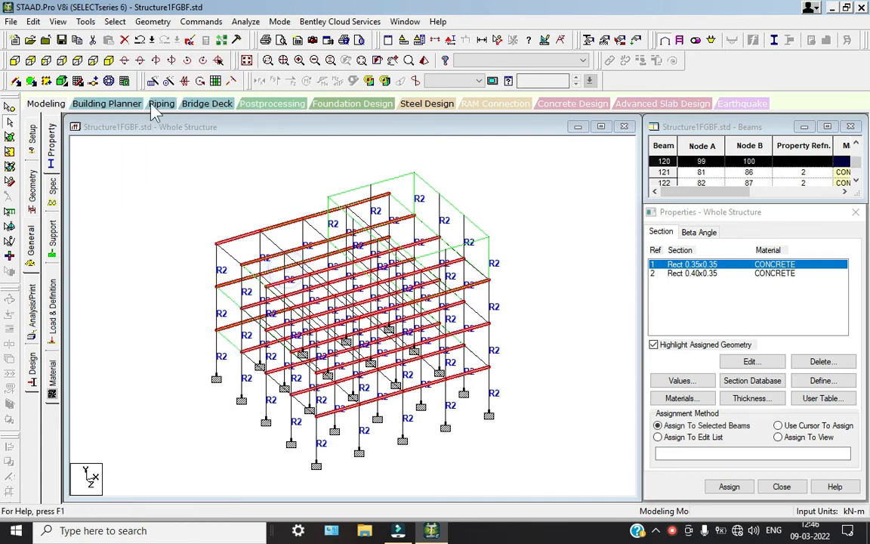
pyautogui.click(115, 21)
pyautogui.moveTo(242, 266)
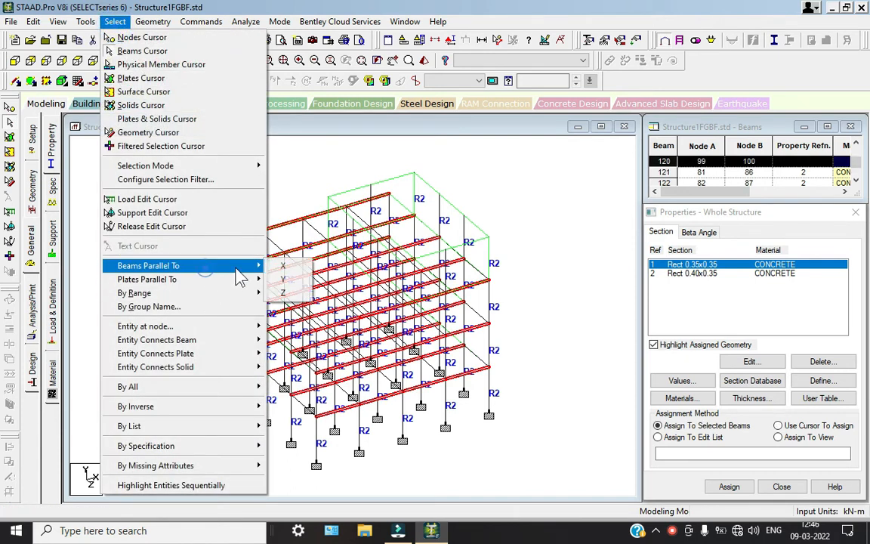
pyautogui.click(284, 293)
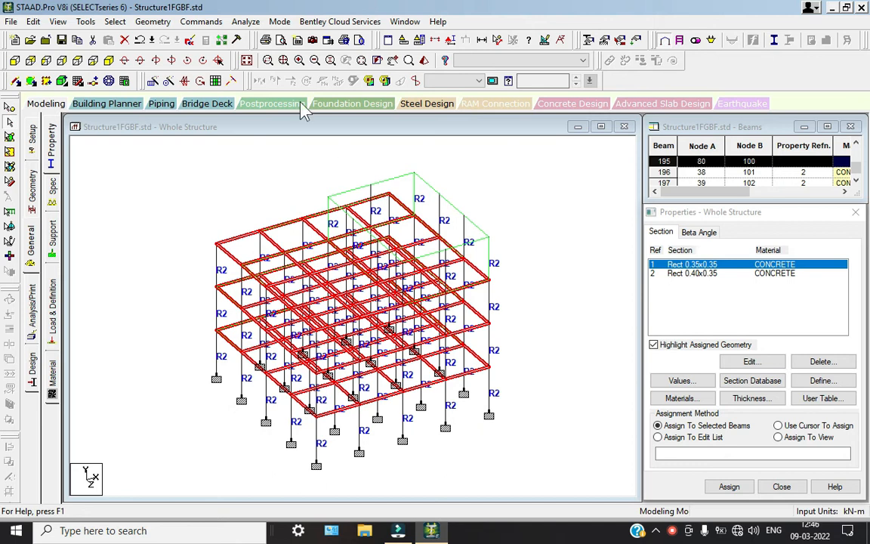
pyautogui.click(216, 81)
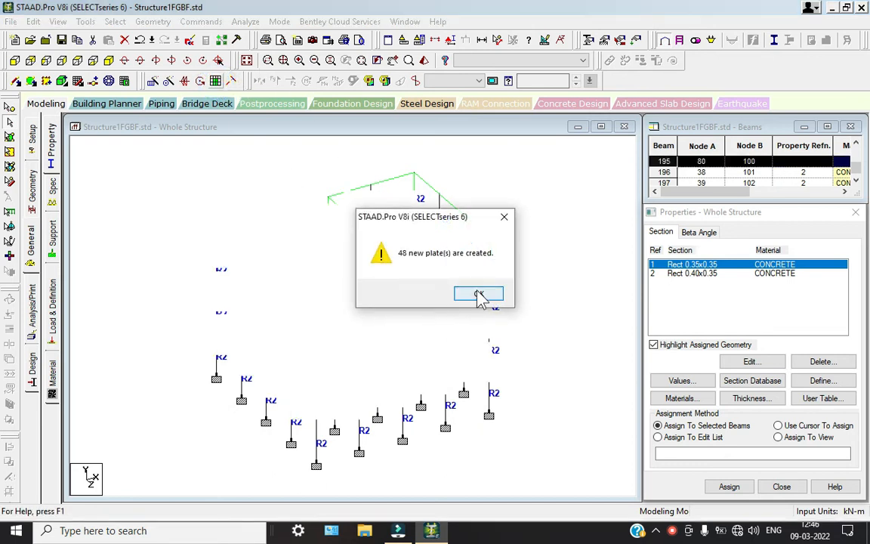
pyautogui.click(477, 293)
# Assign the Rect 0.35x0.35 section to the selected X and Z beams, and add a concrete plate element thickness property
pyautogui.click(729, 487)
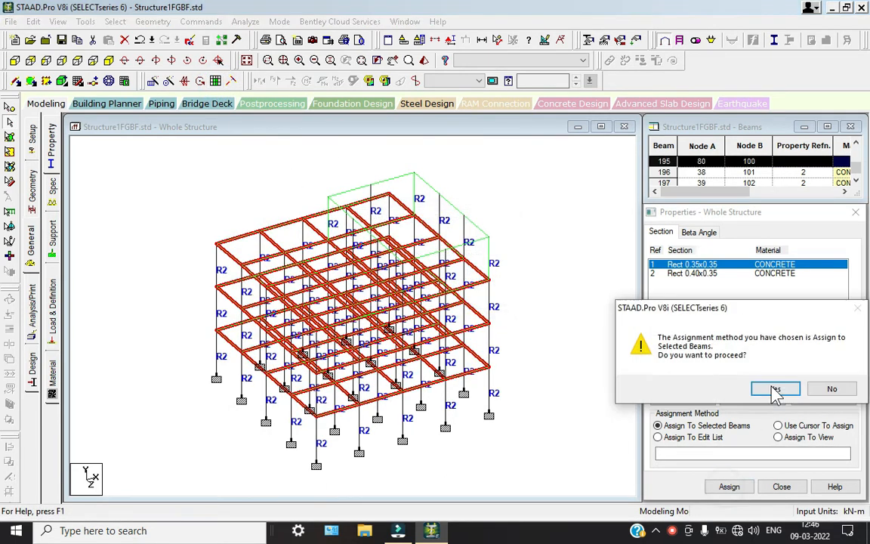
pyautogui.click(775, 387)
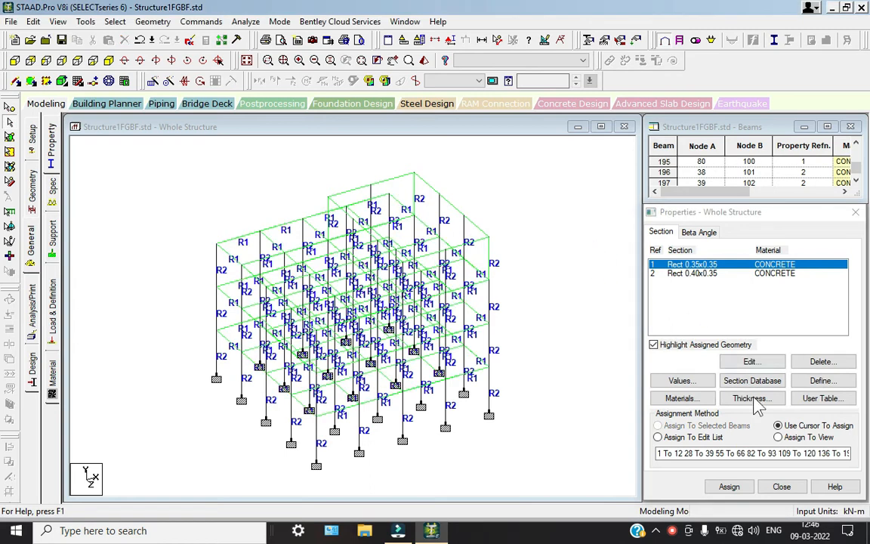
pyautogui.click(749, 398)
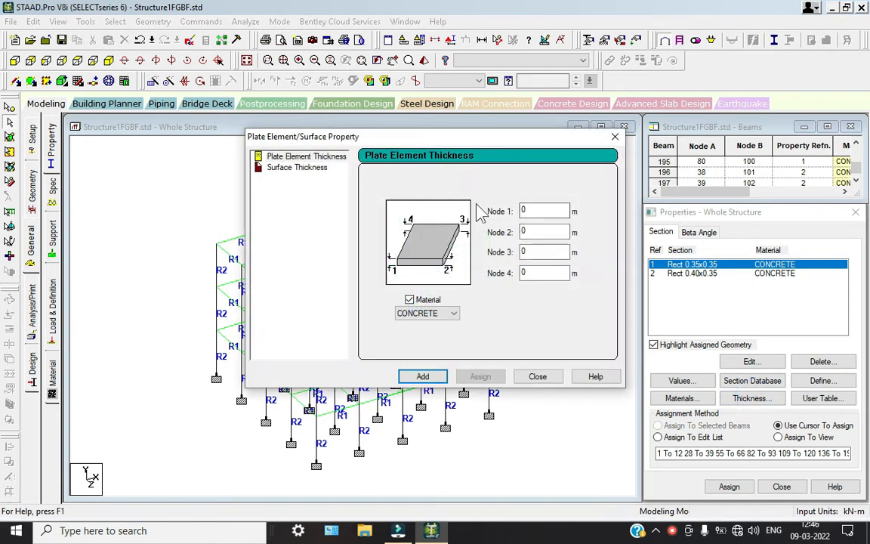
pyautogui.click(551, 210)
pyautogui.click(435, 378)
pyautogui.click(538, 376)
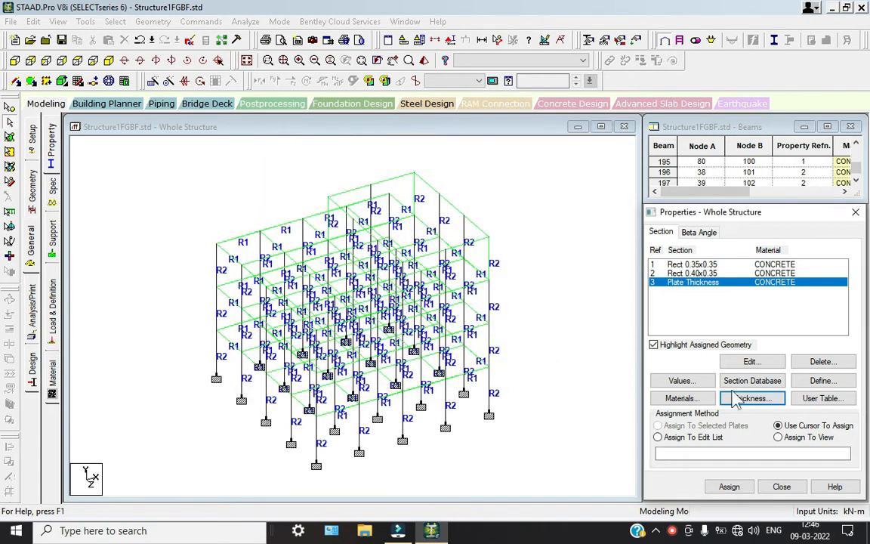
# Assign the plate thickness property to all plates using the Assign To View method
pyautogui.click(820, 437)
pyautogui.click(729, 487)
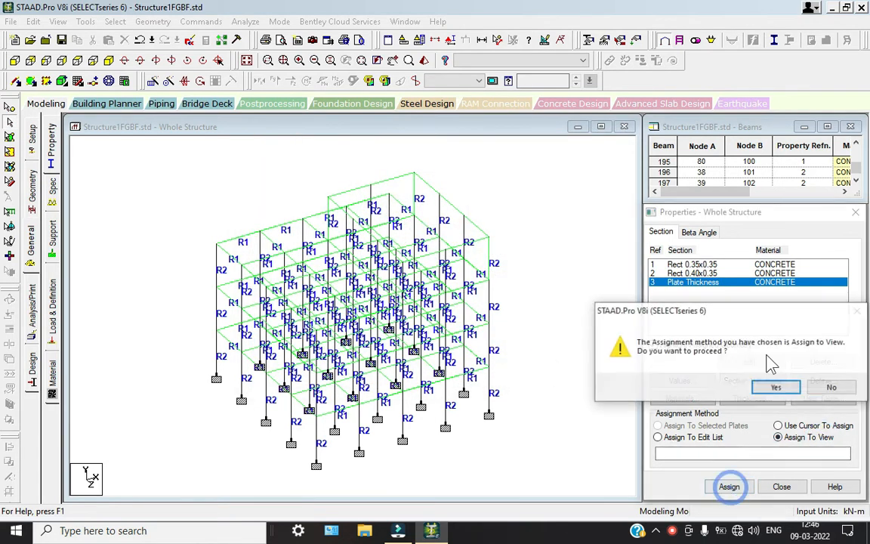
pyautogui.click(779, 389)
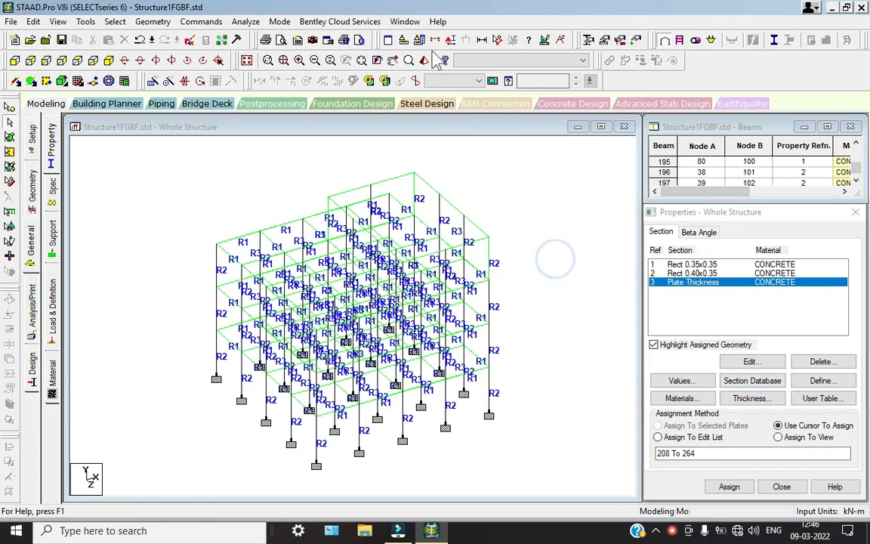
# Examine the building's beams, columns and plates in the 3D rendered view from different angles, and close the rendering
pyautogui.click(426, 61)
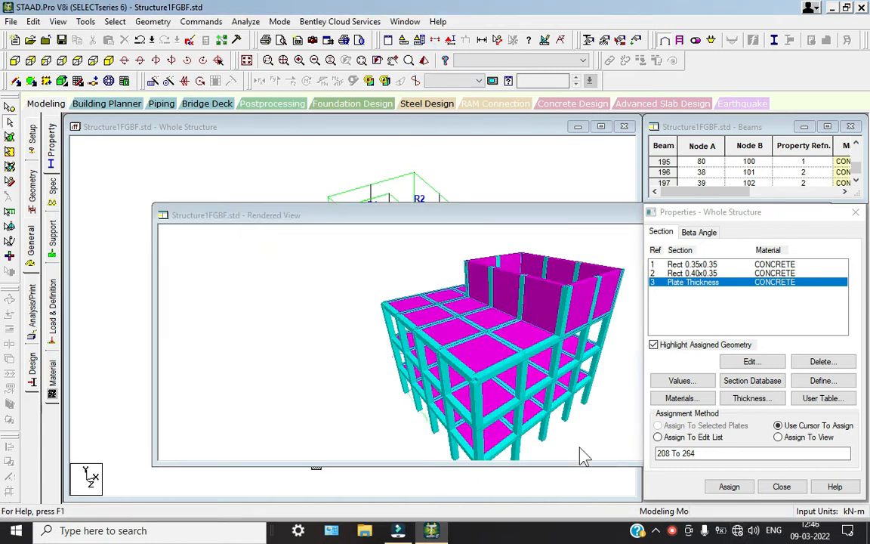
pyautogui.moveTo(450, 356); pyautogui.dragTo(554, 380)
pyautogui.moveTo(573, 217); pyautogui.dragTo(265, 209)
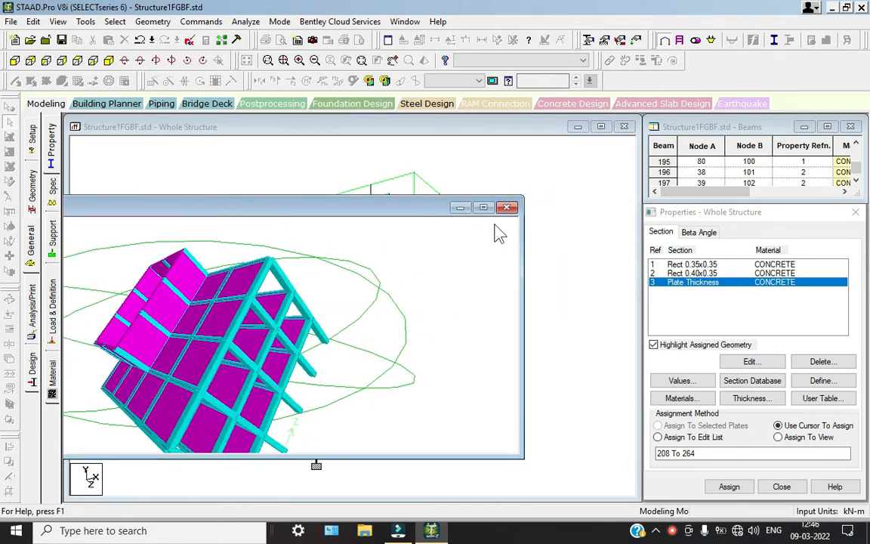
pyautogui.click(507, 207)
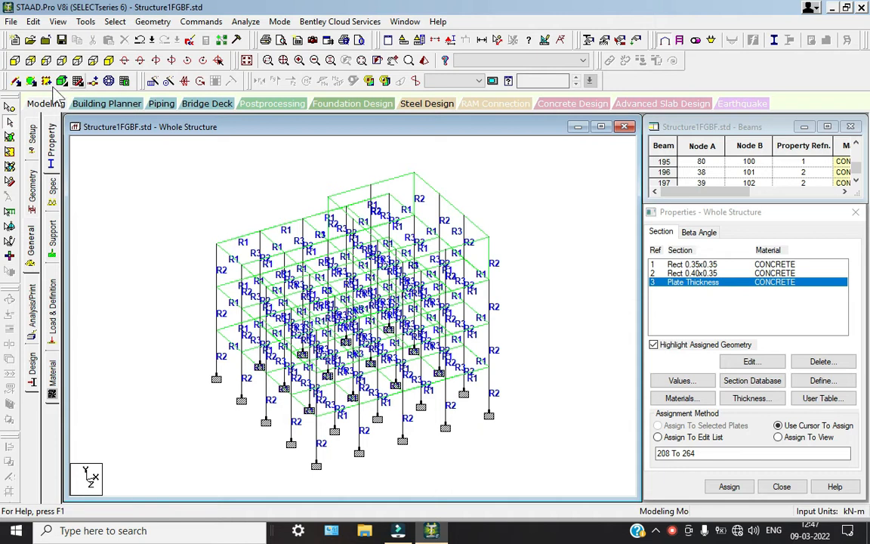
# Limit the view to the top floor level and the partial storey above it by windowing them in elevation, and show them isometrically
pyautogui.click(15, 60)
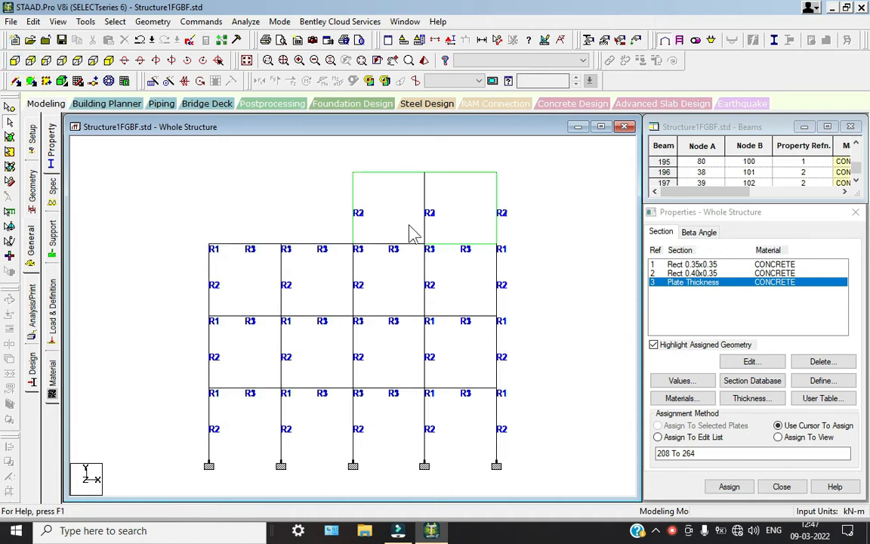
pyautogui.click(388, 40)
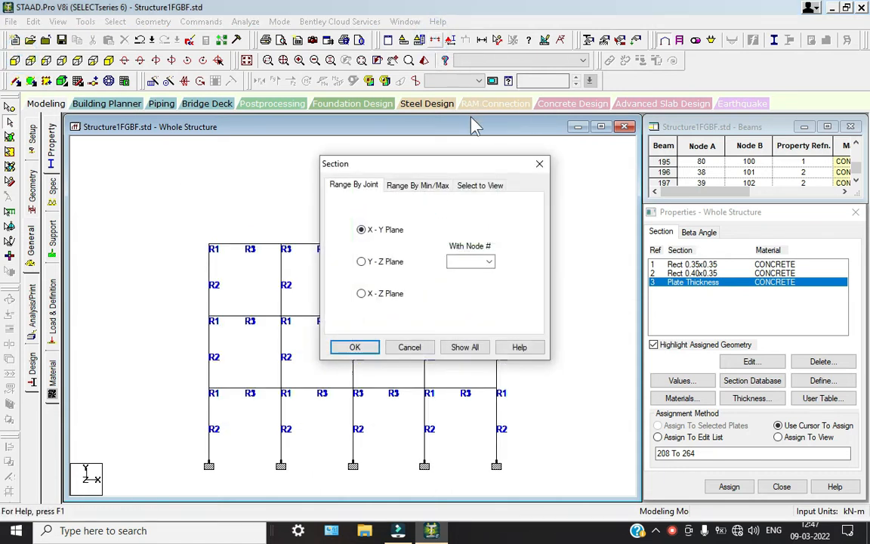
pyautogui.click(480, 184)
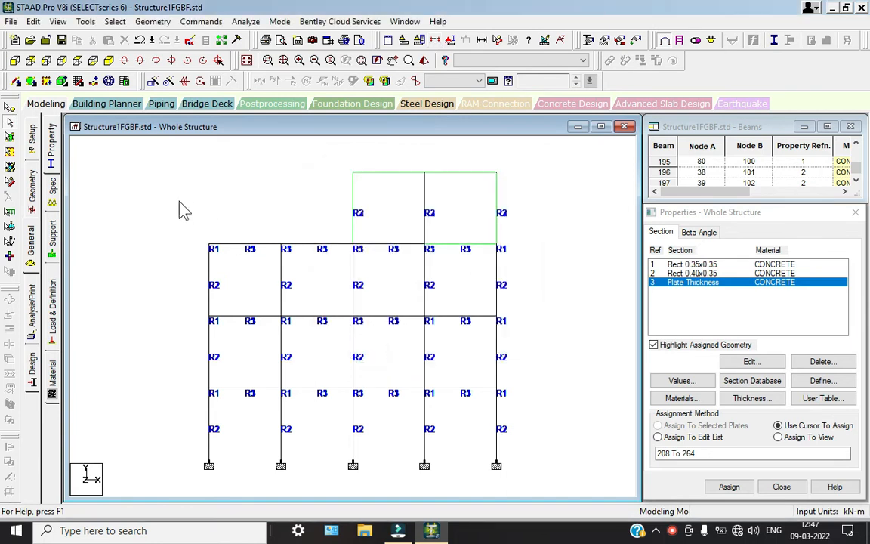
pyautogui.moveTo(130, 140); pyautogui.dragTo(550, 276)
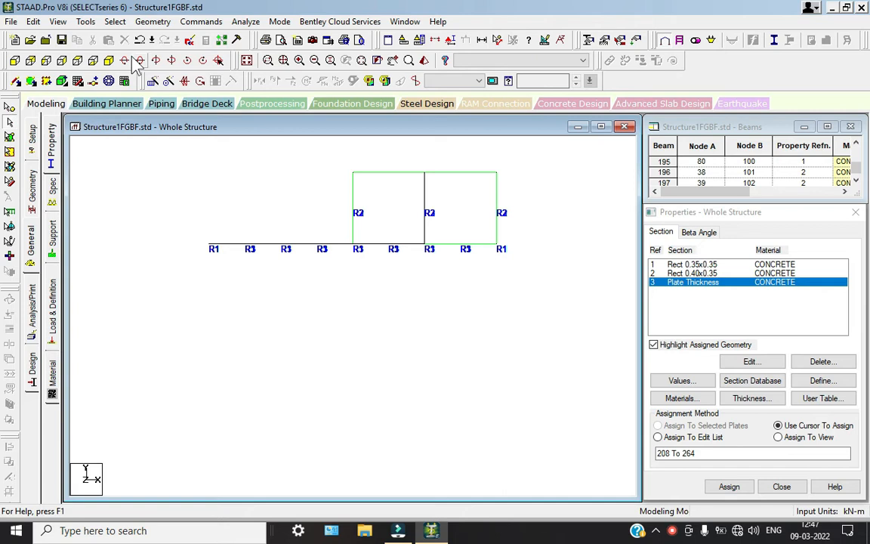
pyautogui.click(106, 60)
# Hide the supports, releases, floor loading, floor load distribution, wind load contributory area and wind load labels
pyautogui.rightClick(415, 291)
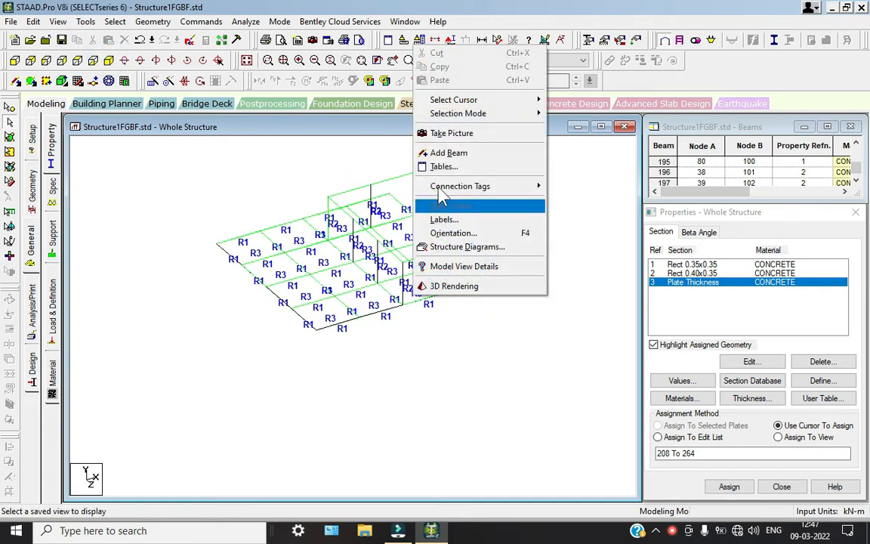
pyautogui.click(454, 219)
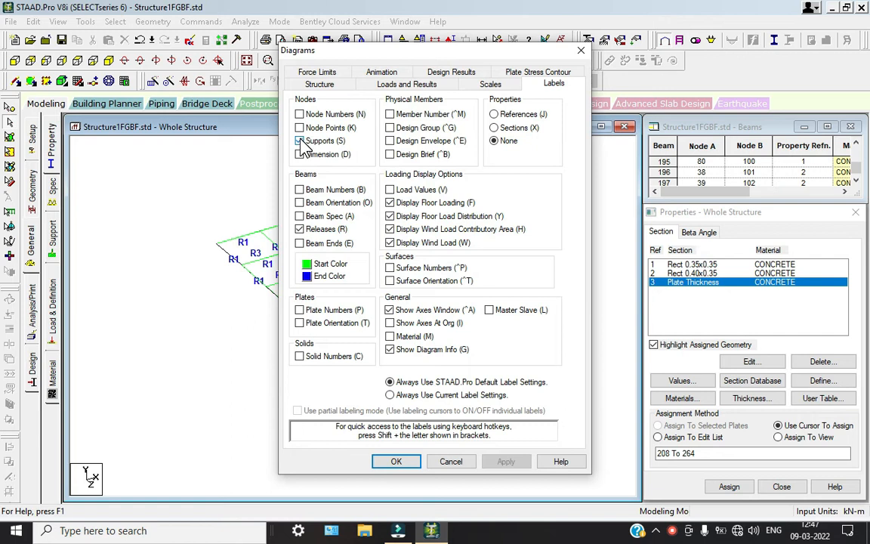
pyautogui.click(300, 141)
pyautogui.click(300, 230)
pyautogui.click(389, 203)
pyautogui.click(389, 216)
pyautogui.click(390, 229)
pyautogui.click(389, 243)
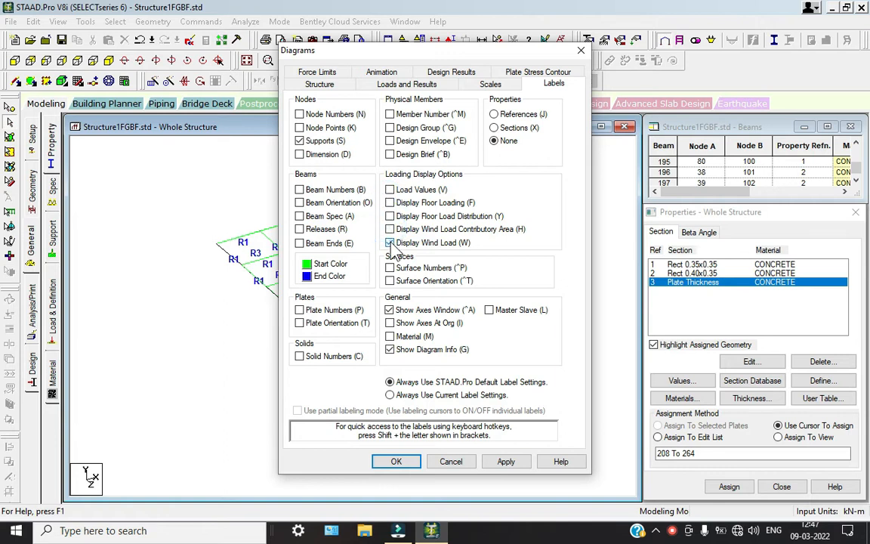
pyautogui.click(396, 460)
# Hide the axes window through the diagram label settings
pyautogui.rightClick(340, 263)
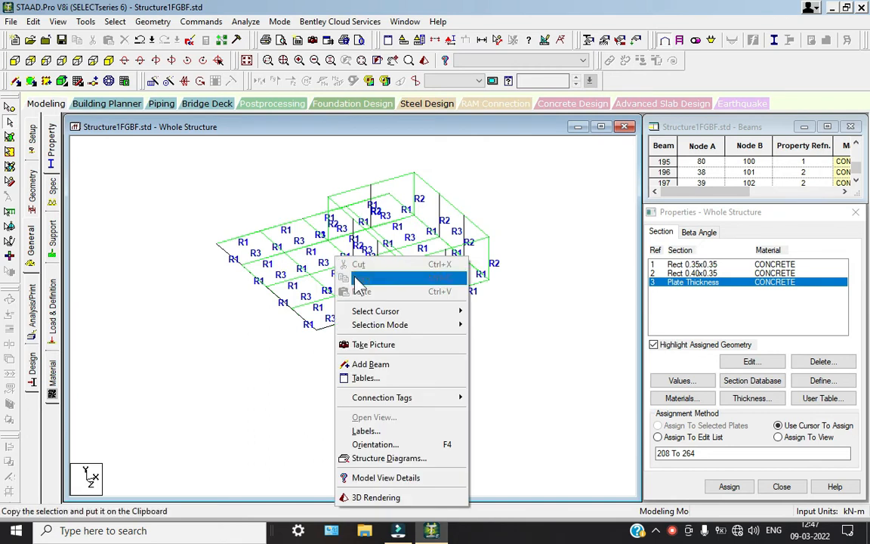
pyautogui.click(414, 431)
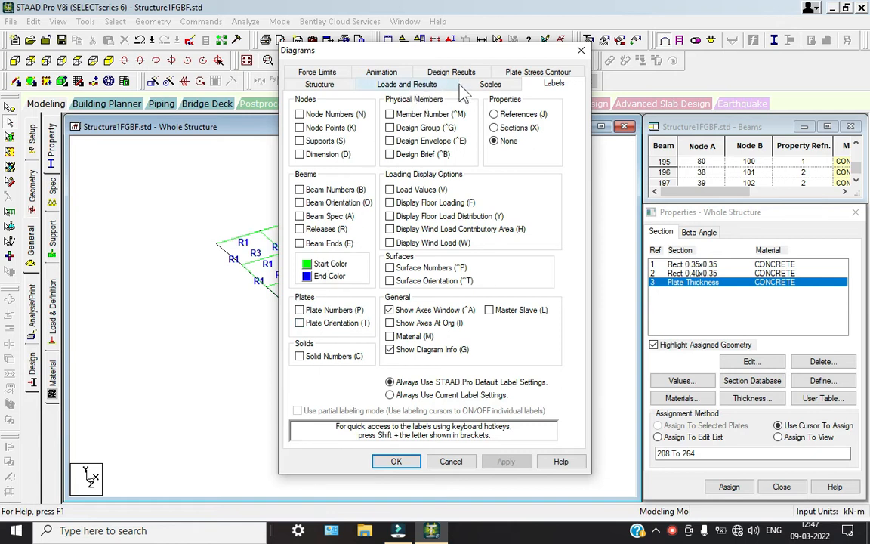
pyautogui.click(491, 84)
pyautogui.click(533, 89)
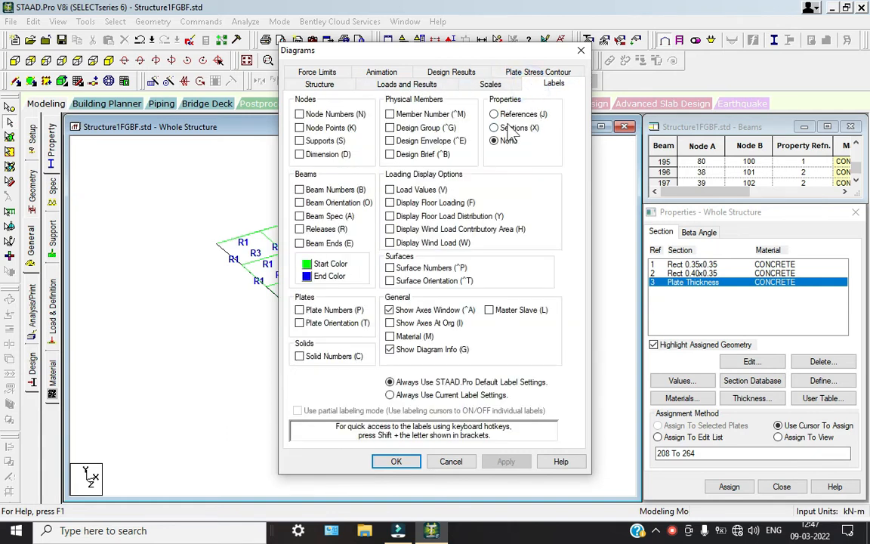
pyautogui.click(390, 310)
pyautogui.click(506, 462)
pyautogui.click(400, 462)
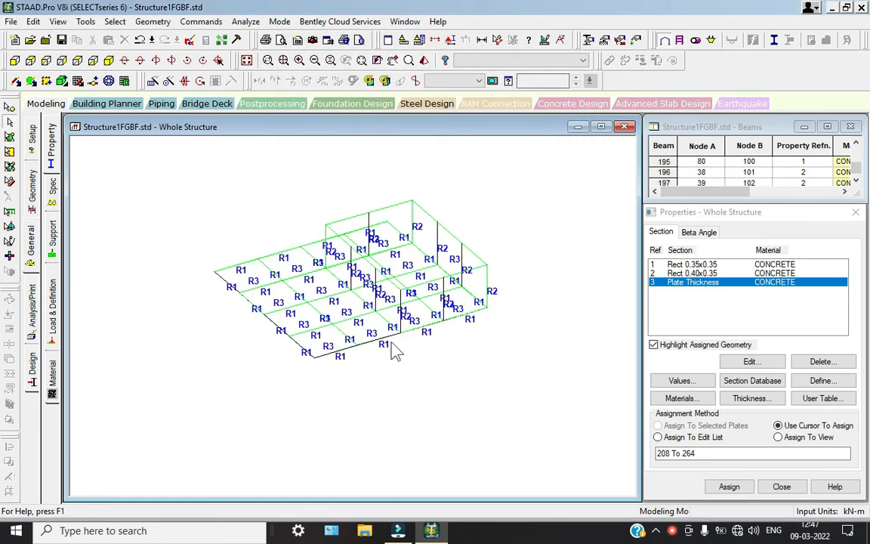
# Switch to geometry modelling and copy node 103 at the top corner of the partial storey
pyautogui.click(33, 187)
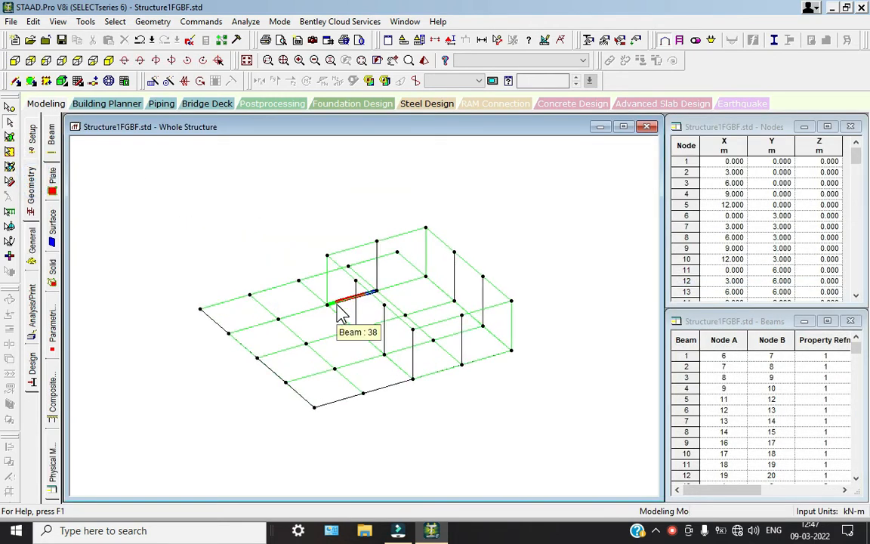
pyautogui.click(156, 61)
pyautogui.click(156, 61)
pyautogui.click(156, 61)
pyautogui.click(156, 61)
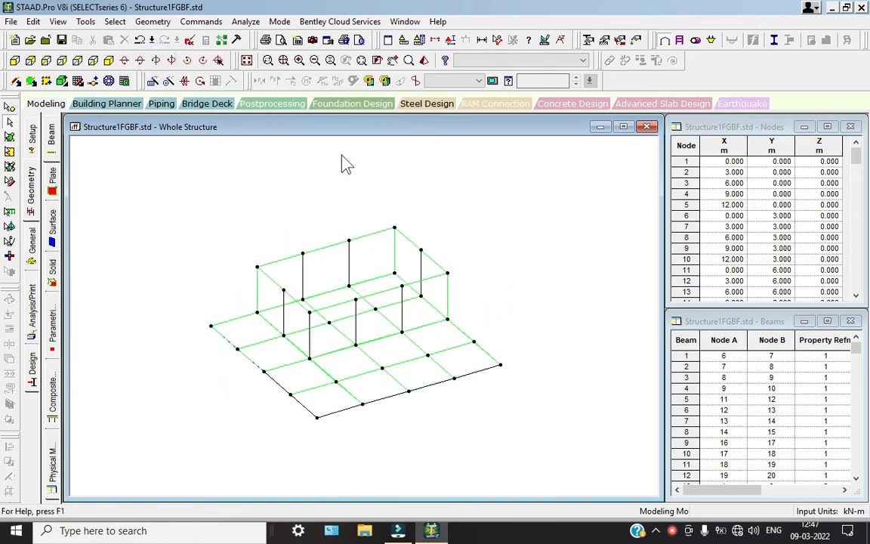
pyautogui.click(9, 108)
pyautogui.click(256, 266)
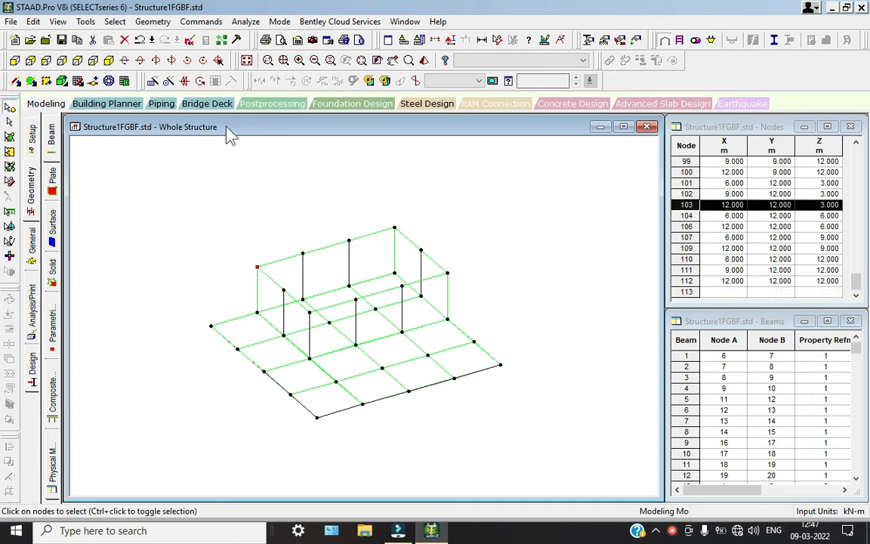
pyautogui.rightClick(244, 256)
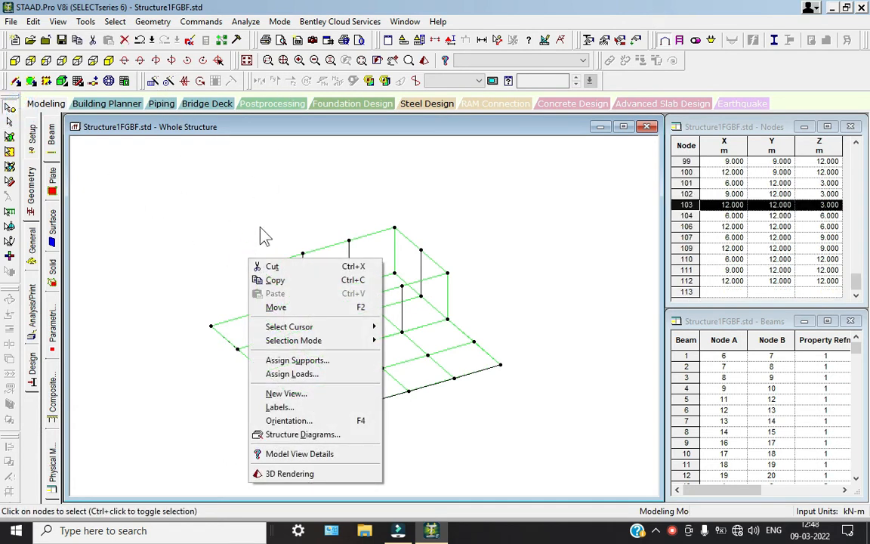
pyautogui.click(260, 278)
pyautogui.rightClick(237, 235)
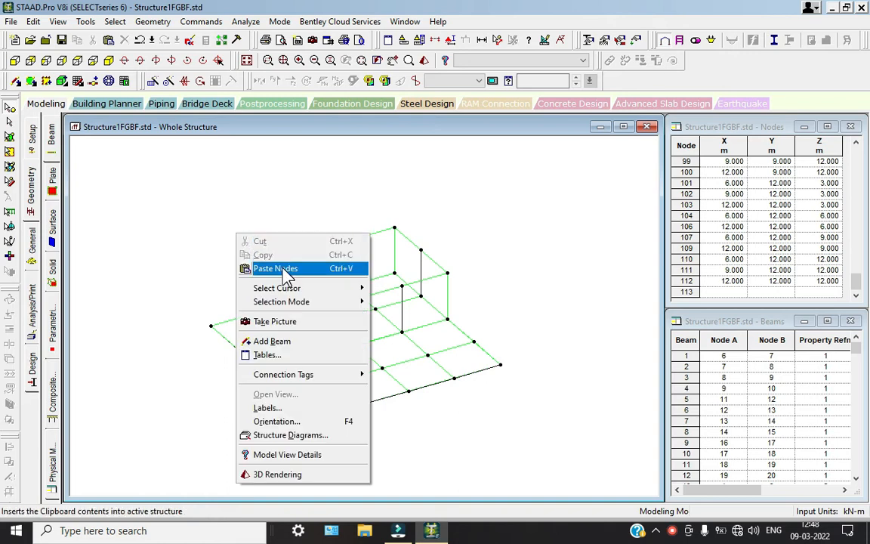
pyautogui.click(274, 268)
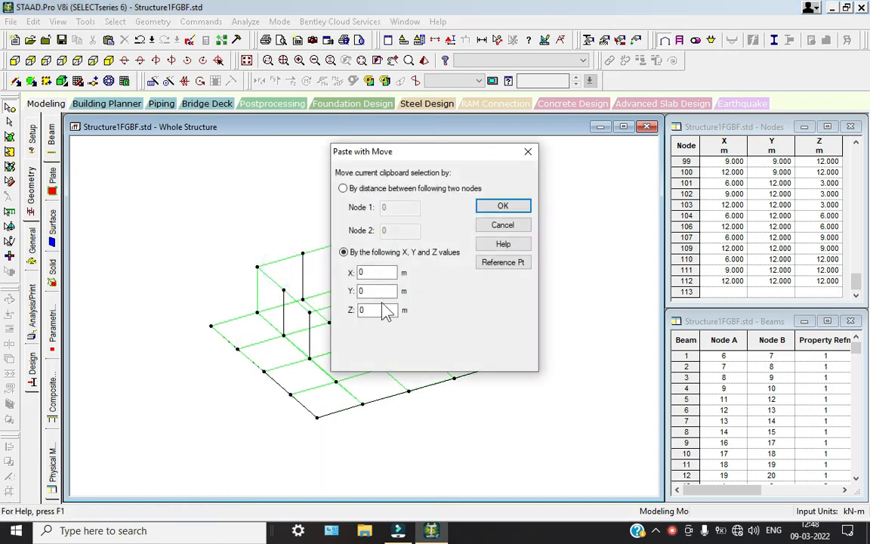
pyautogui.moveTo(419, 160); pyautogui.dragTo(450, 162)
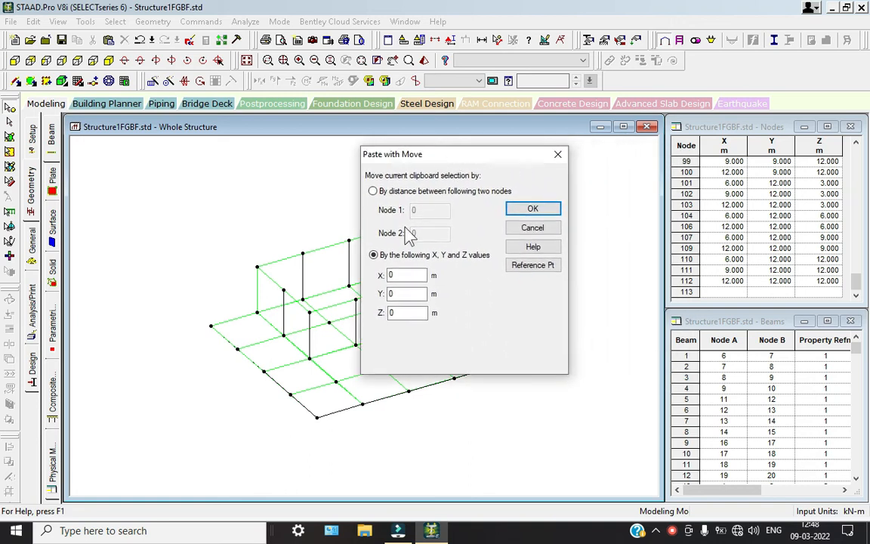
pyautogui.click(556, 157)
pyautogui.scroll(-3, 314, 323)
pyautogui.moveTo(314, 323)
pyautogui.mouseDown(button='middle')
pyautogui.moveTo(387, 309)
pyautogui.moveTo(321, 319)
pyautogui.mouseUp(button='middle')
pyautogui.click(320, 313)
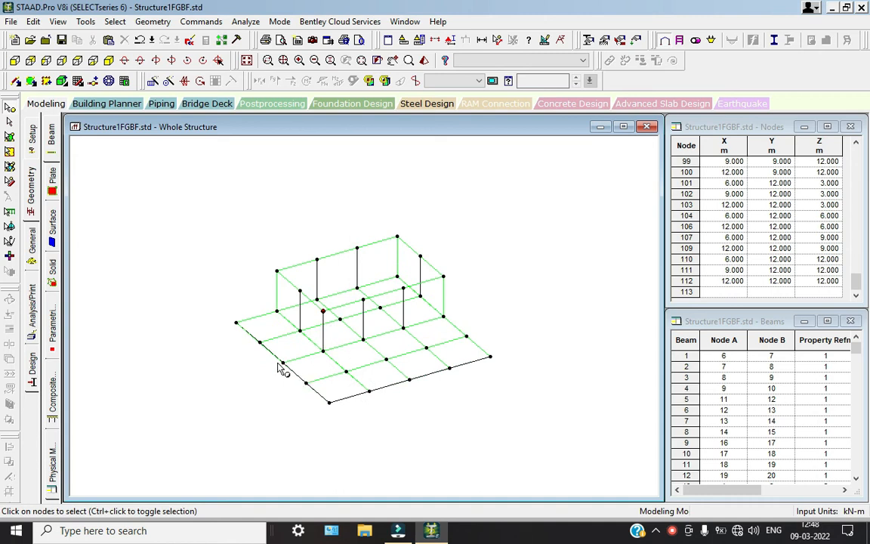
pyautogui.keyDown('ctrl'); pyautogui.click(276, 271); pyautogui.keyUp('ctrl')
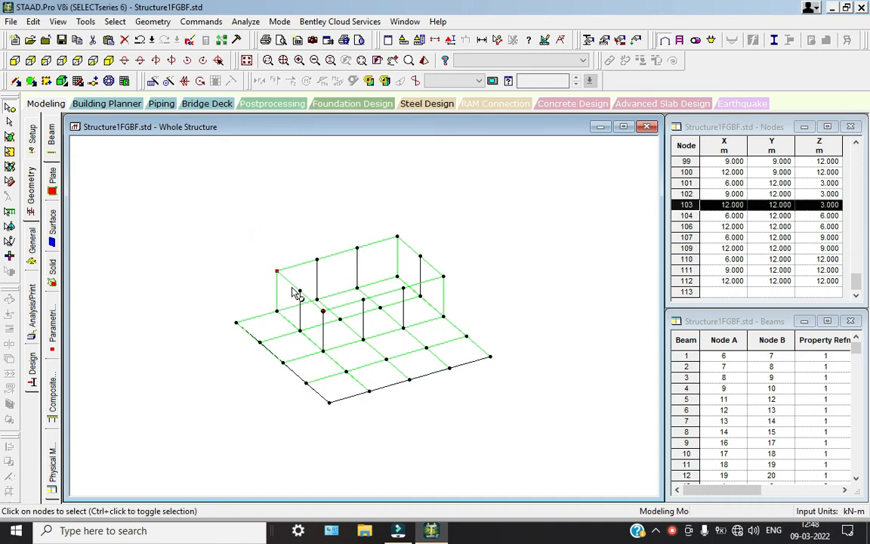
pyautogui.hotkey('ctrl', 'v')
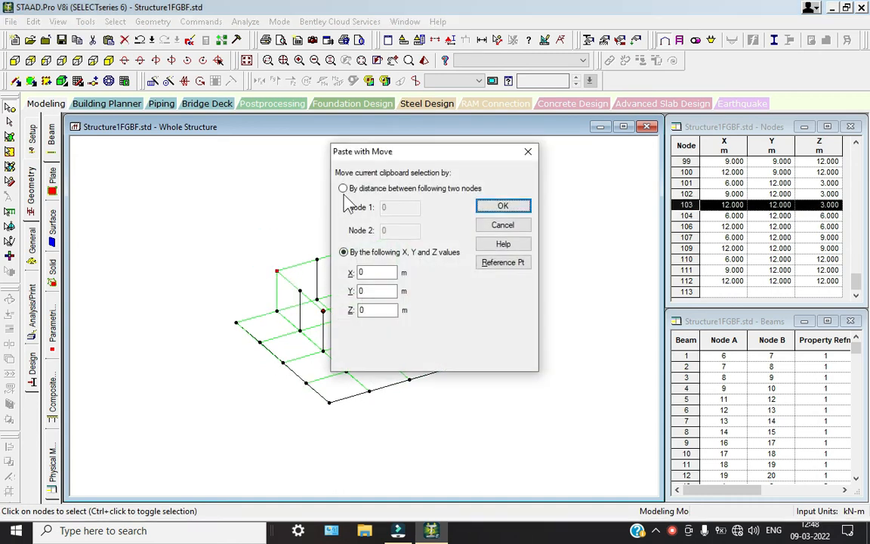
pyautogui.click(372, 272)
pyautogui.doubleClick(370, 272)
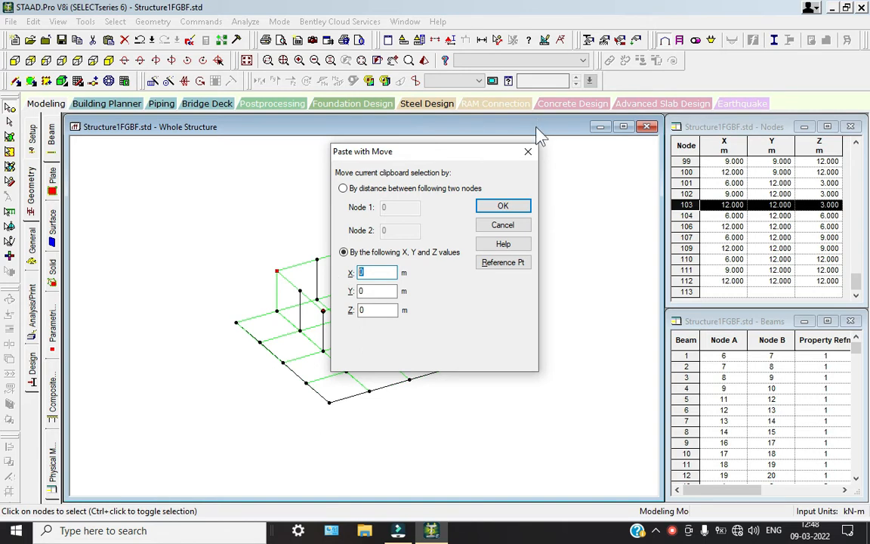
pyautogui.click(504, 224)
# Measure the distance between the column base node below the copied corner and the adjacent outer corner node of the floor
pyautogui.click(497, 40)
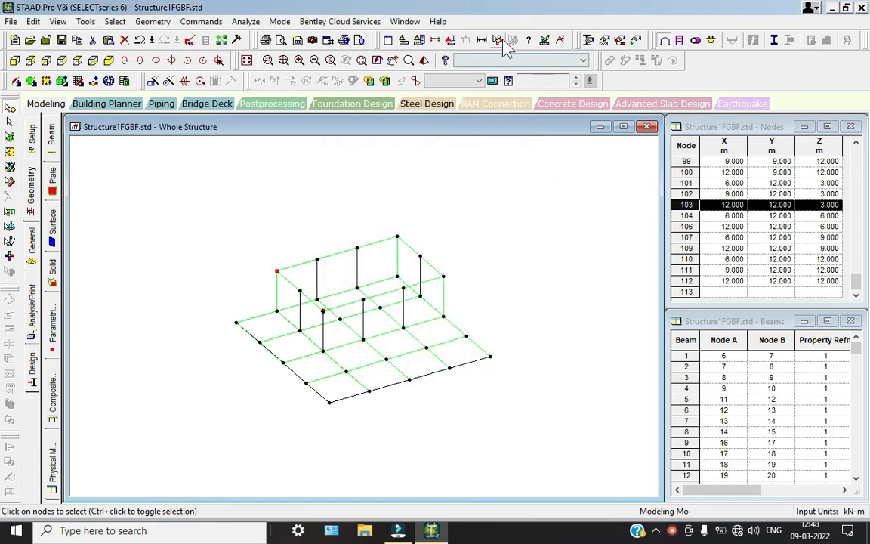
pyautogui.click(277, 312)
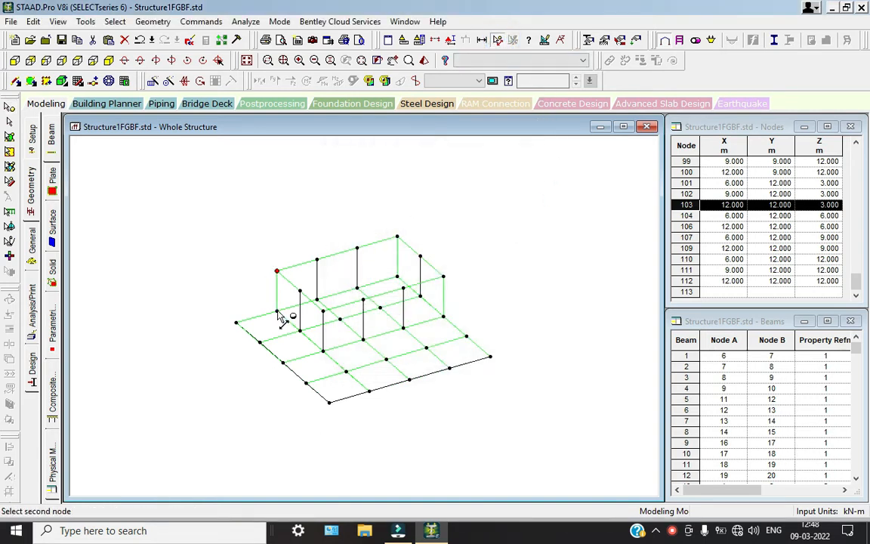
pyautogui.click(237, 323)
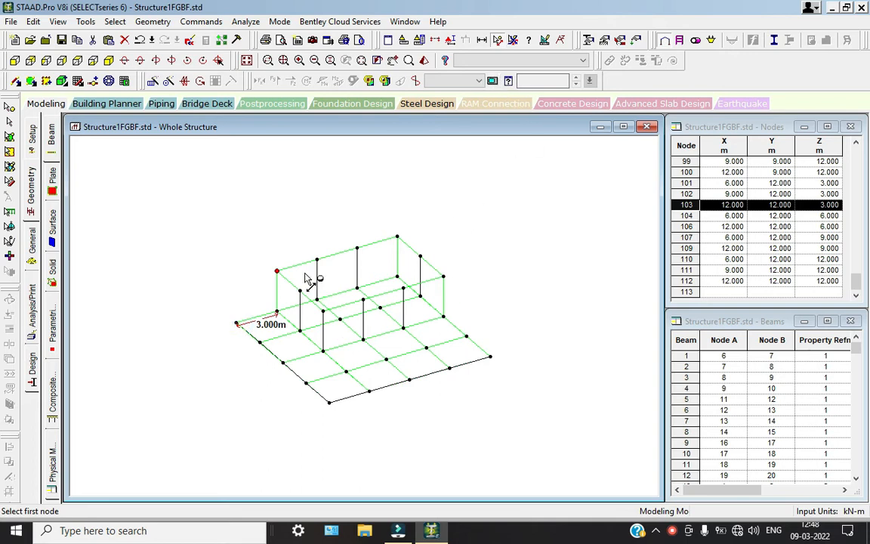
# Try to paste the copied corner node of the partial storey with a negative offset along X
pyautogui.click(10, 107)
pyautogui.hotkey('ctrl', 'v')
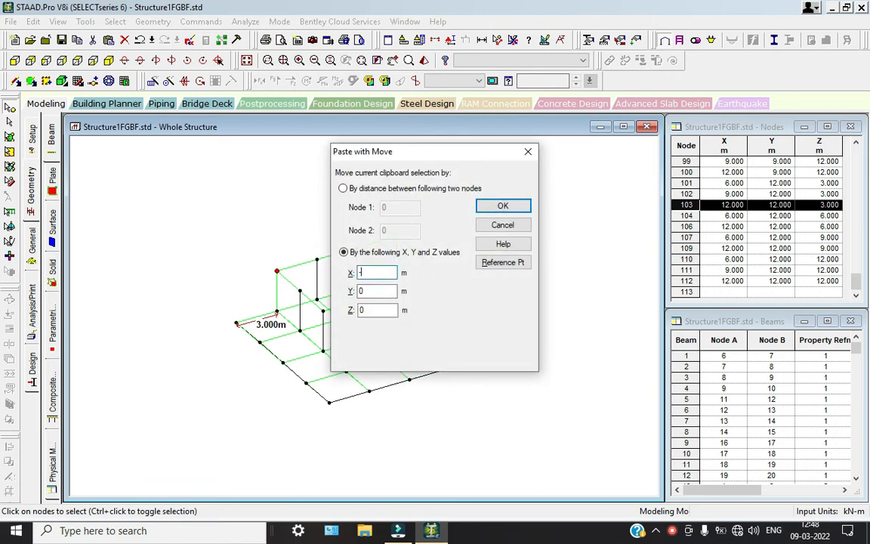
pyautogui.press('Return')
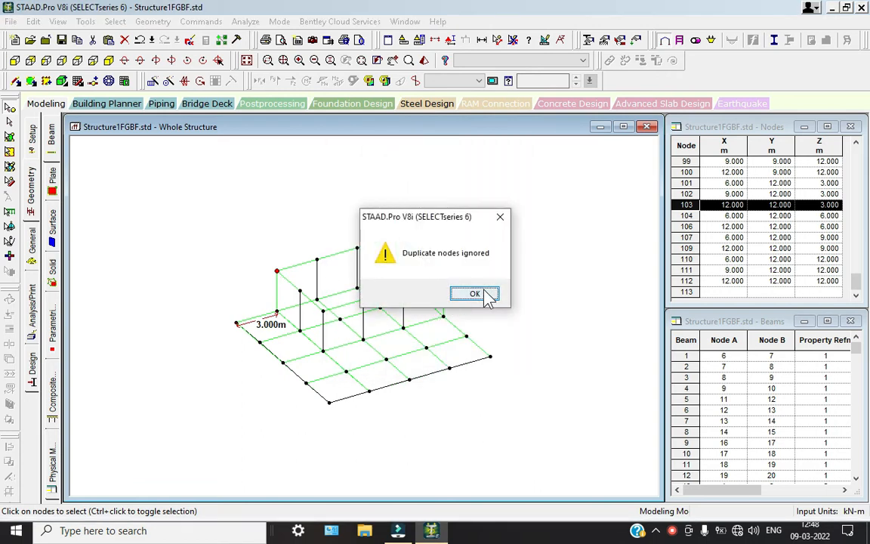
pyautogui.click(484, 292)
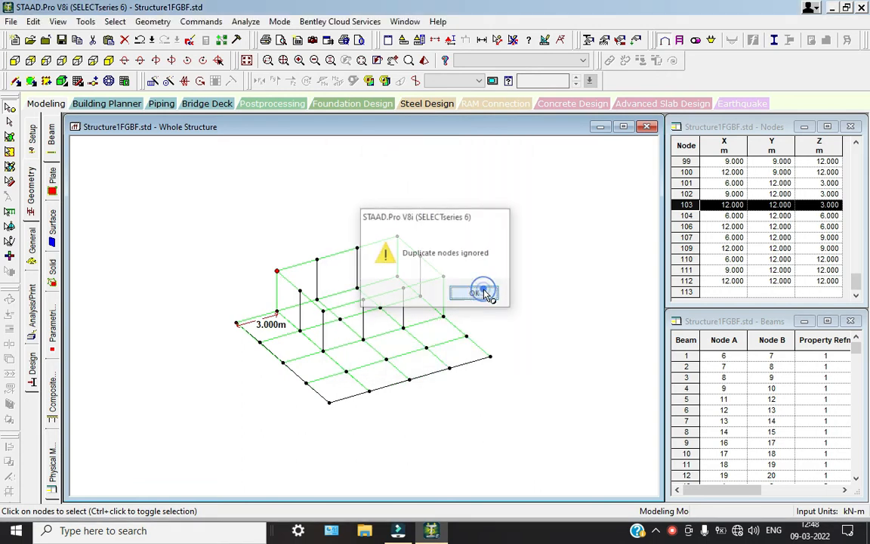
pyautogui.click(249, 276)
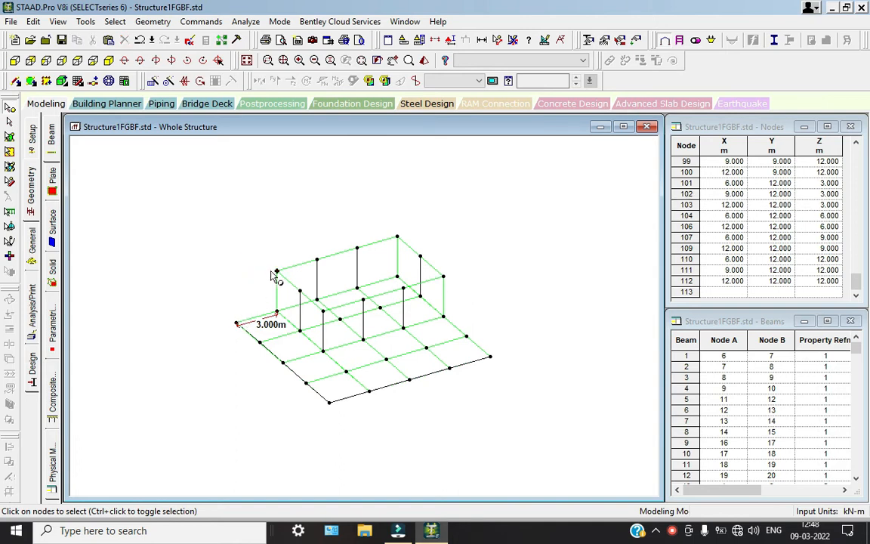
pyautogui.click(263, 258)
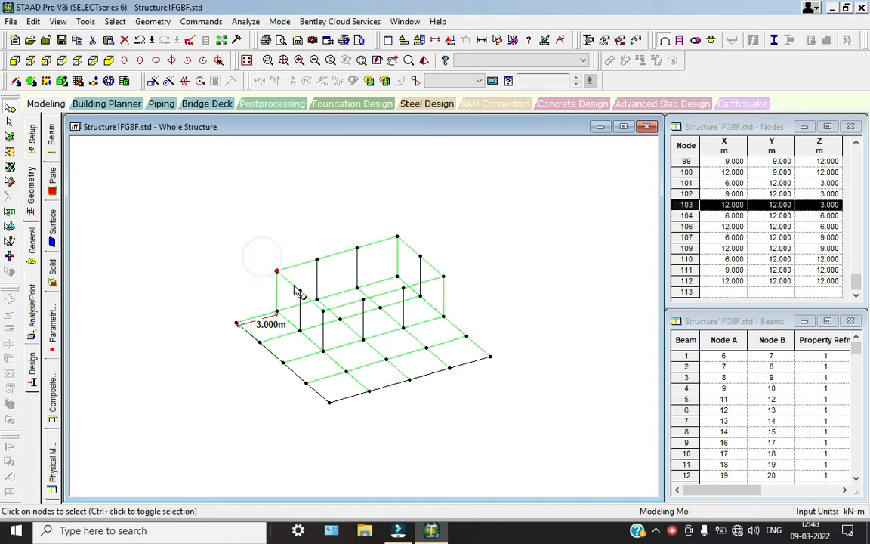
pyautogui.hotkey('ctrl', 'v')
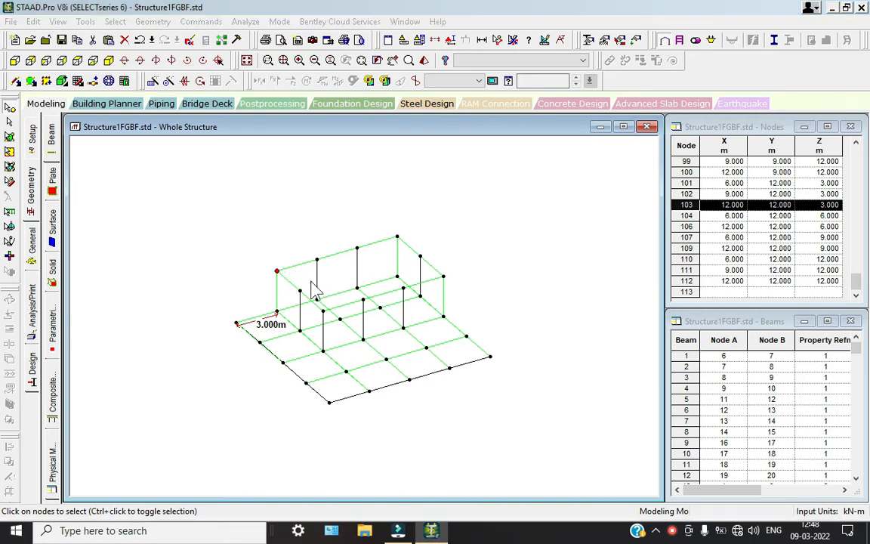
pyautogui.click(376, 270)
pyautogui.doubleClick(376, 270)
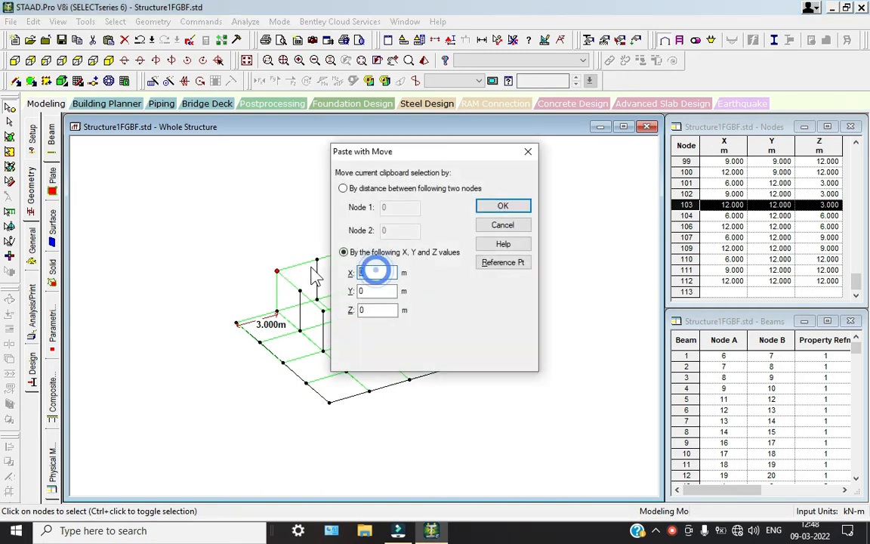
pyautogui.press('Return')
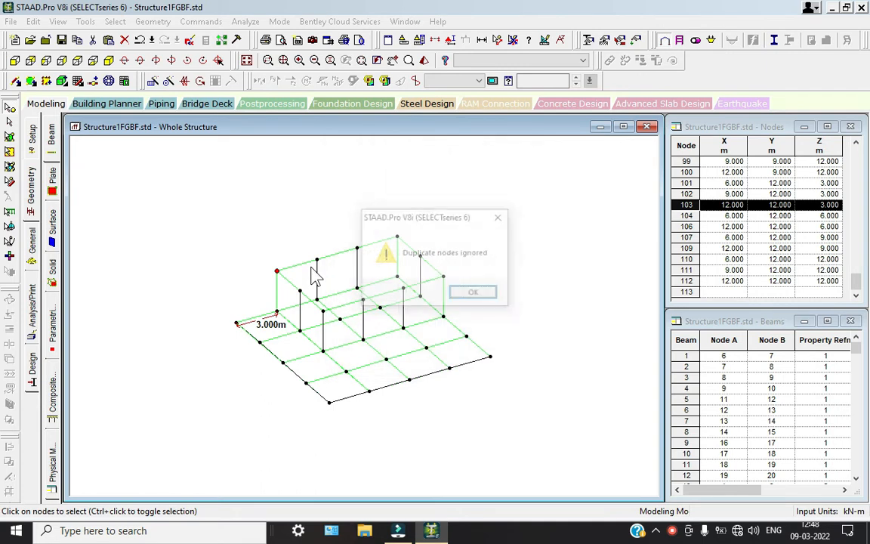
pyautogui.click(500, 217)
# Try pasting the copied corner node 3 m along positive X, and undo the paste
pyautogui.hotkey('ctrl', 'v')
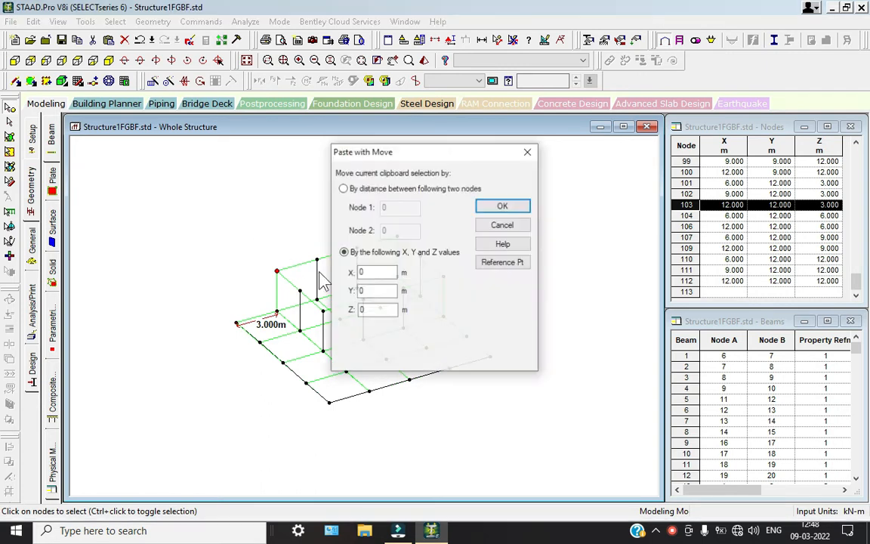
pyautogui.click(363, 272)
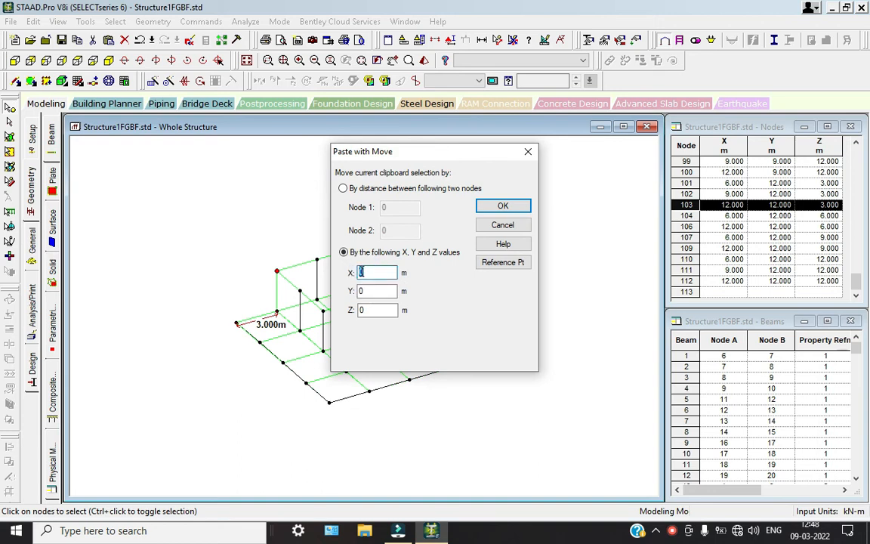
pyautogui.press('Return')
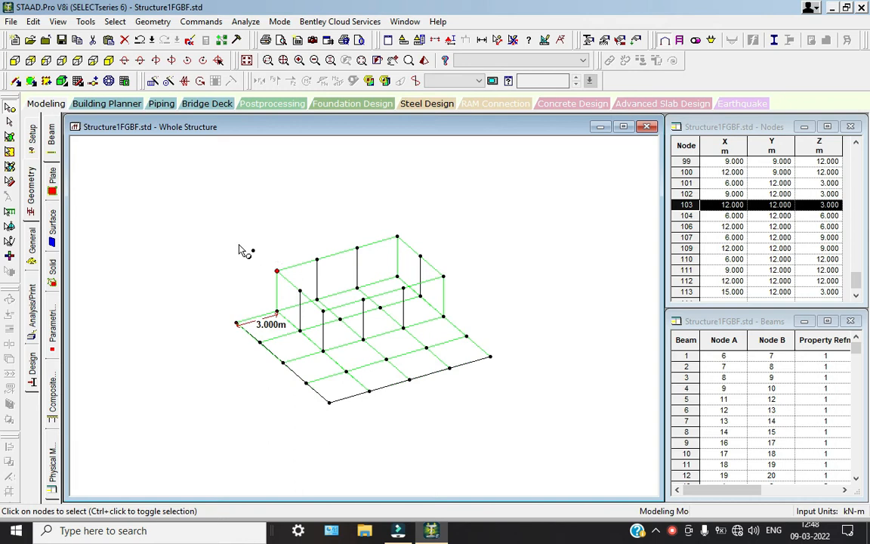
pyautogui.hotkey('ctrl', 'z')
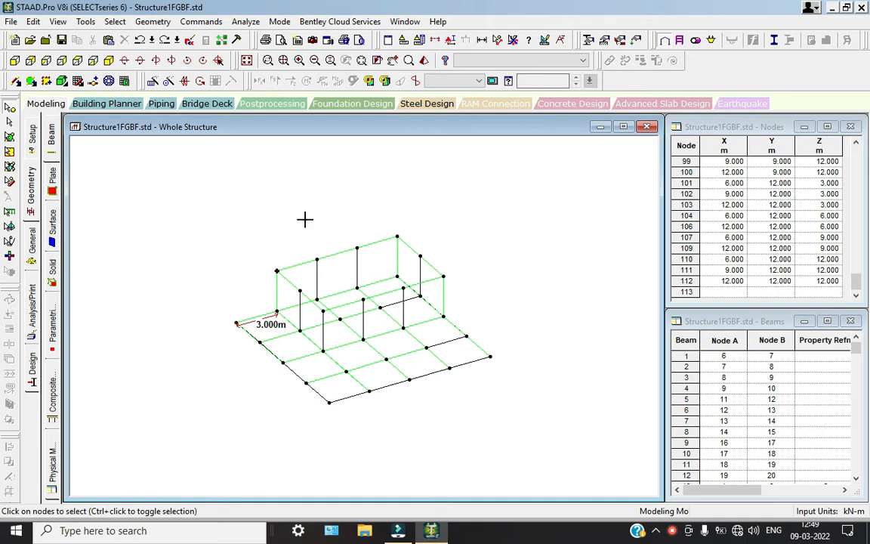
# Copy node 103 at the upper corner and paste it with a Z offset of -3 m
pyautogui.click(276, 270)
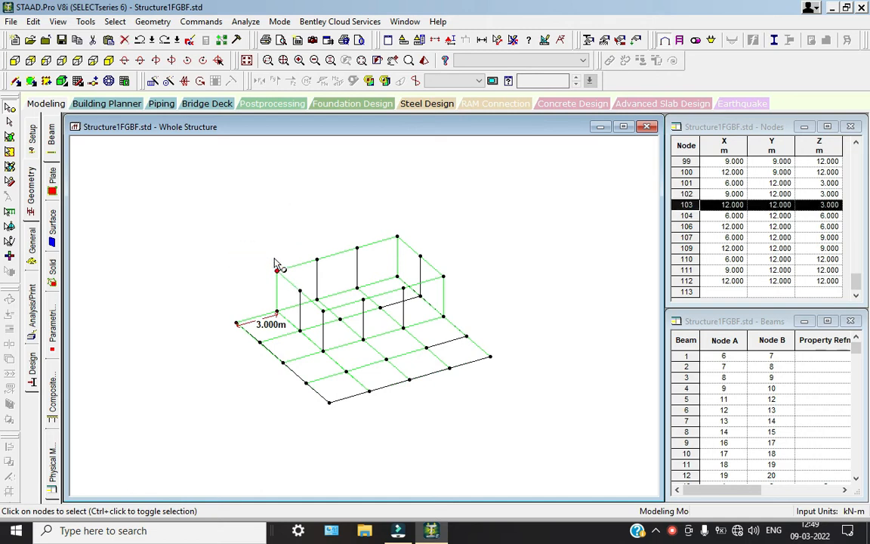
pyautogui.hotkey('ctrl', 'v')
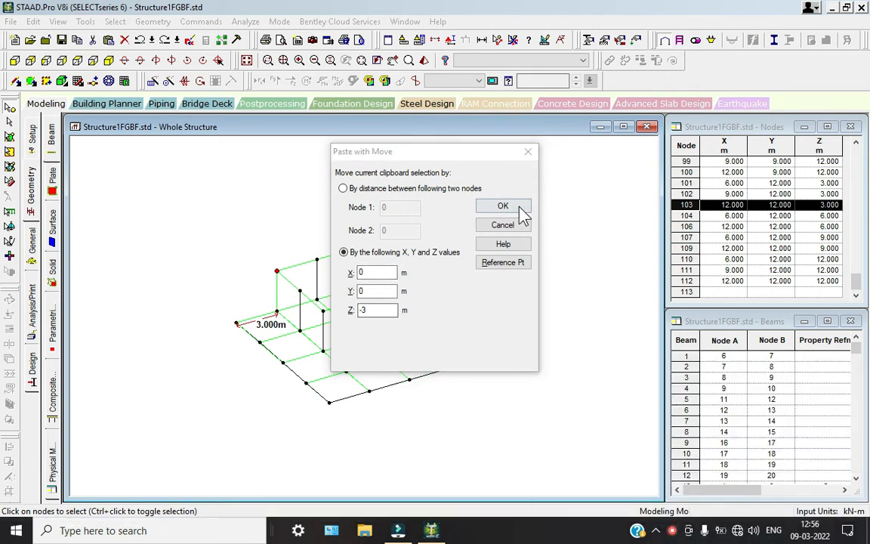
pyautogui.click(518, 209)
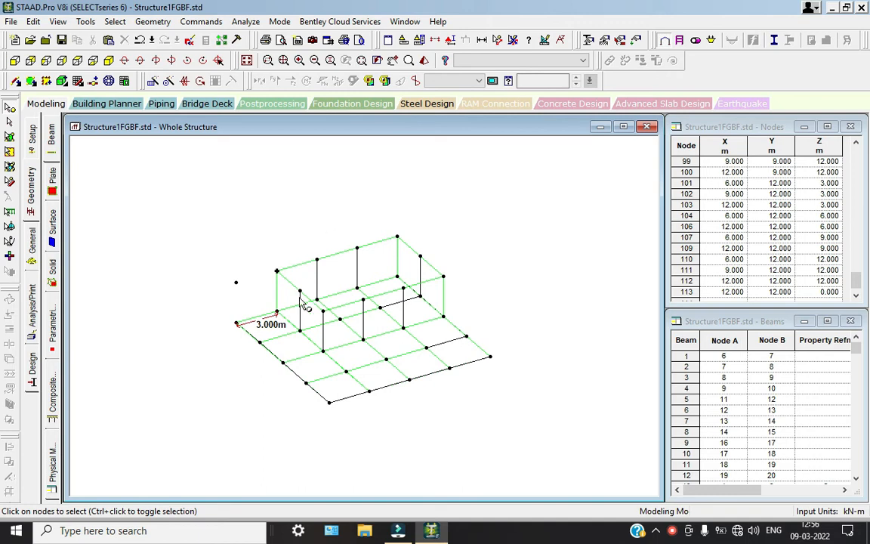
# Copy node 102, next to the upper storey's corner, and paste it with a Z offset of -1.5 m
pyautogui.scroll(5, 265, 292)
pyautogui.moveTo(268, 292); pyautogui.dragTo(294, 336, button='middle')
pyautogui.scroll(4, 259, 307)
pyautogui.scroll(1, 259, 306)
pyautogui.moveTo(260, 309)
pyautogui.mouseDown(button='middle')
pyautogui.moveTo(277, 379)
pyautogui.moveTo(249, 301)
pyautogui.mouseUp(button='middle')
pyautogui.scroll(3, 250, 347)
pyautogui.scroll(1, 249, 302)
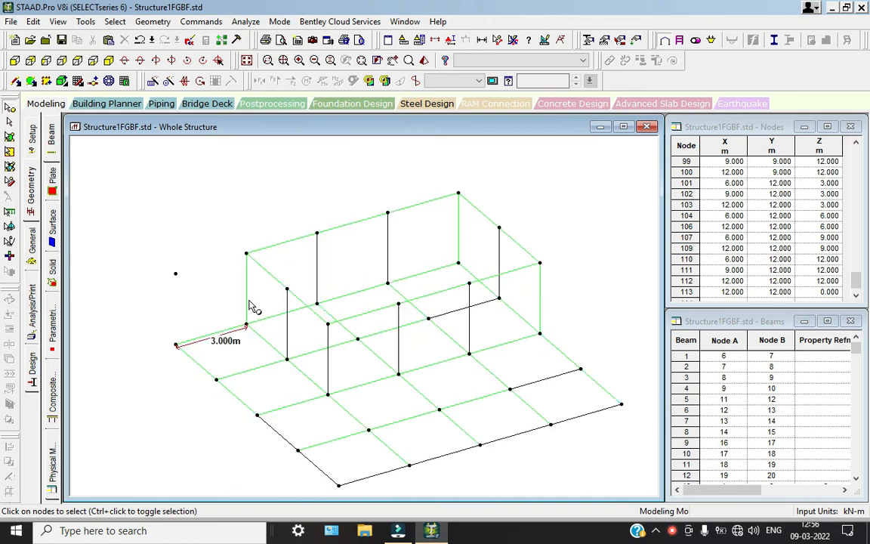
pyautogui.click(286, 288)
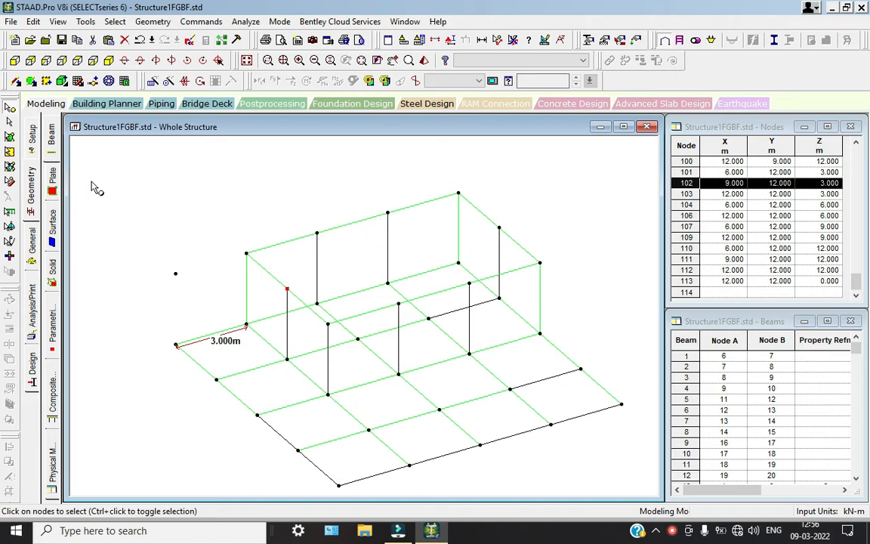
pyautogui.hotkey('ctrl', 'v')
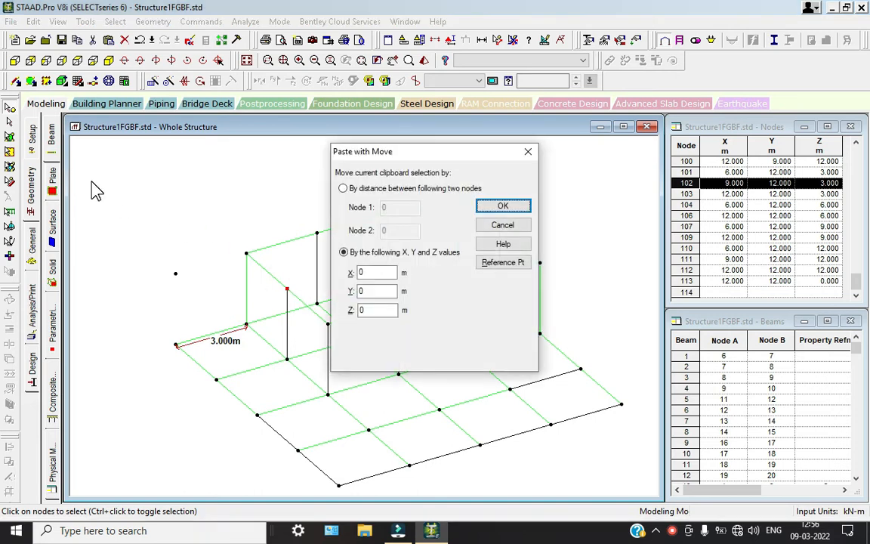
pyautogui.doubleClick(372, 310)
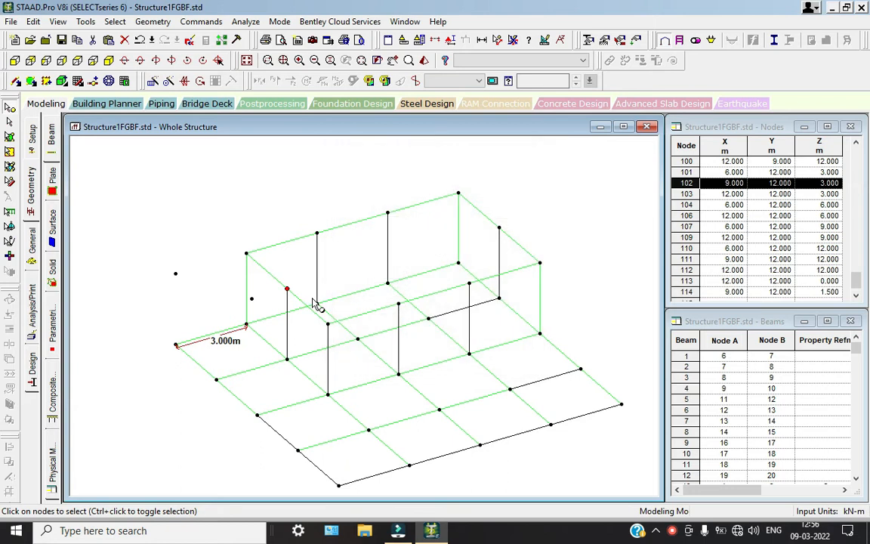
pyautogui.click(181, 224)
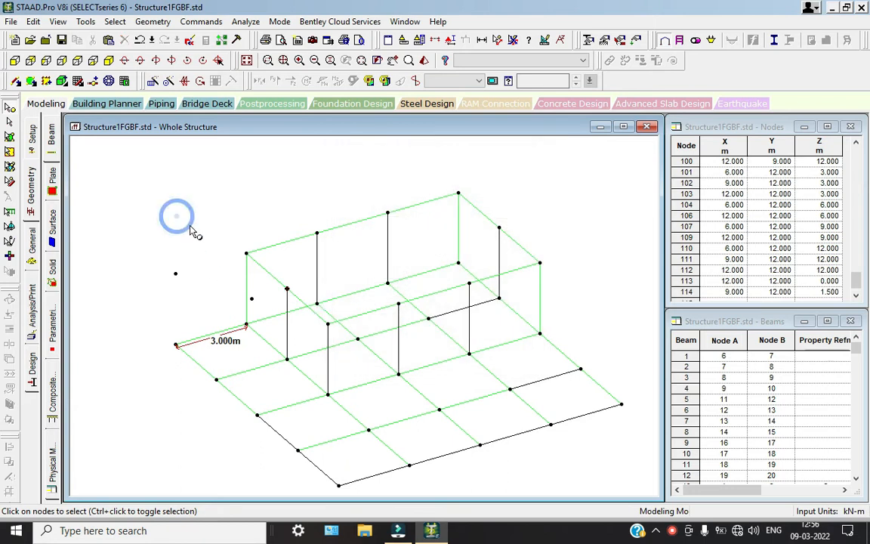
# Copy corner node 103 and paste it with a Z offset of -1.5 m
pyautogui.click(235, 249)
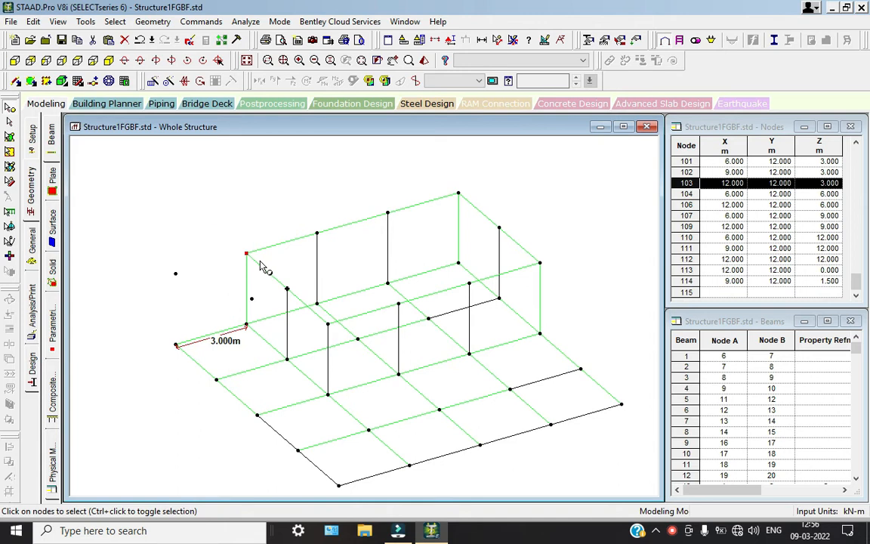
pyautogui.hotkey('ctrl', 'v')
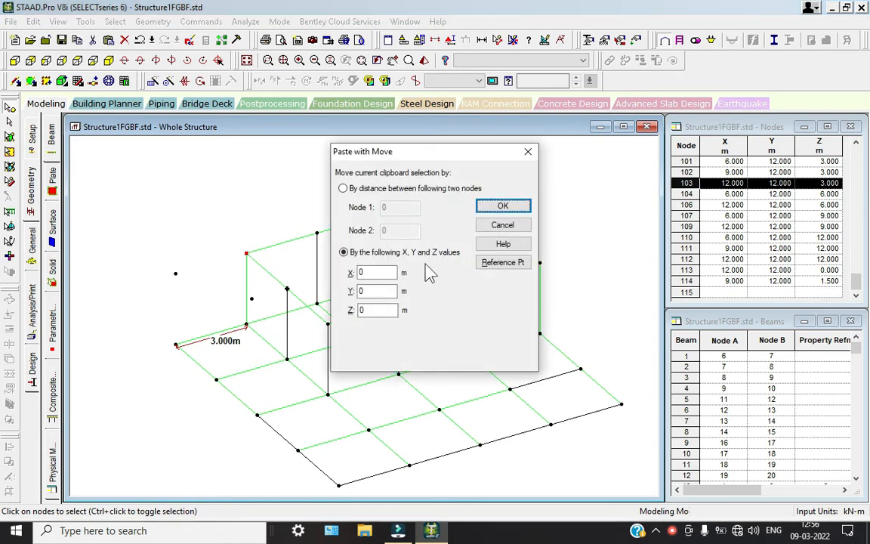
pyautogui.doubleClick(375, 309)
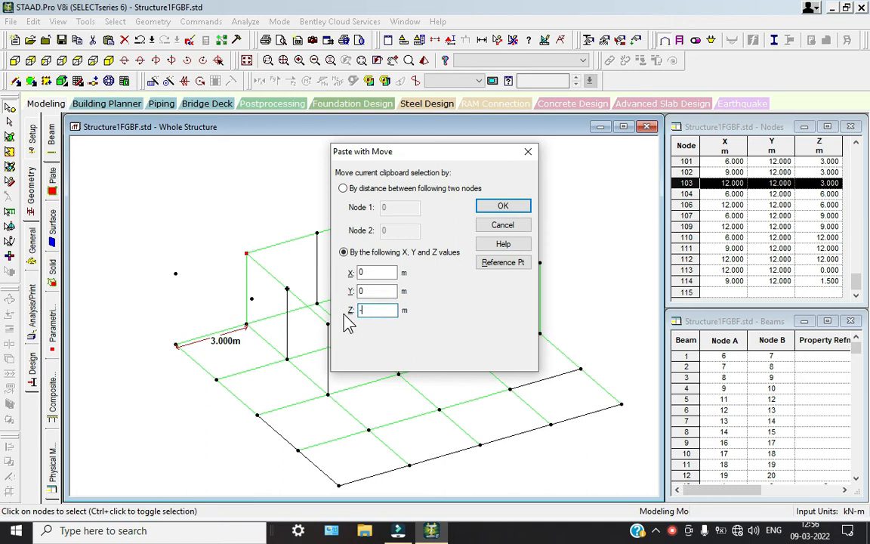
pyautogui.press('Return')
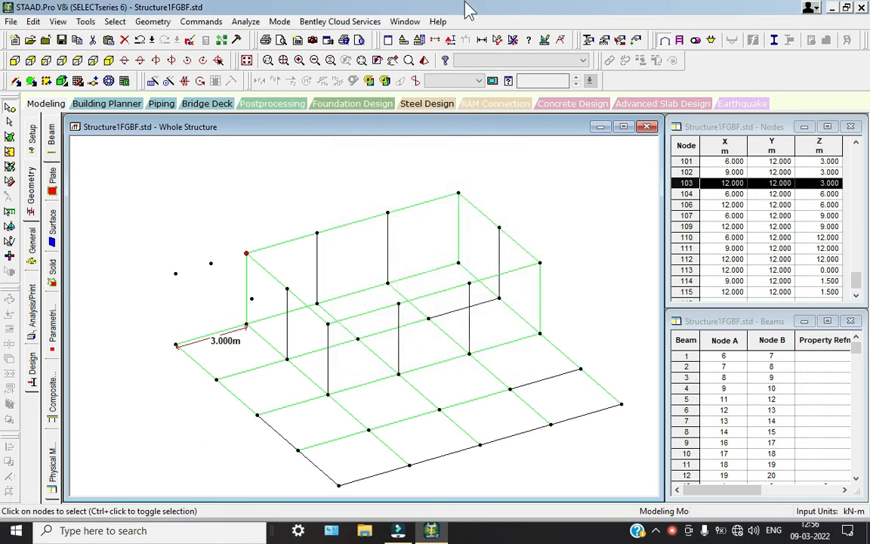
pyautogui.click(267, 365)
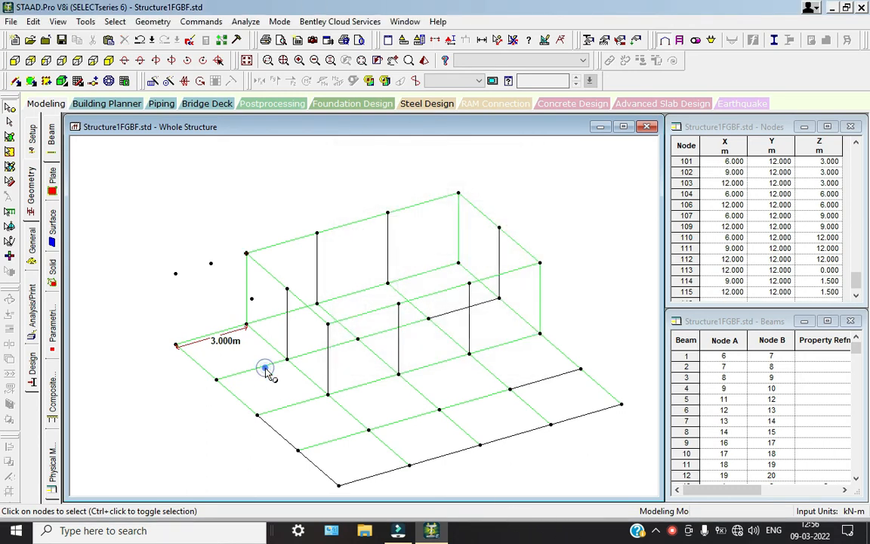
# Insert a midpoint node into beam 149 on the floor below the pasted nodes
pyautogui.click(241, 369)
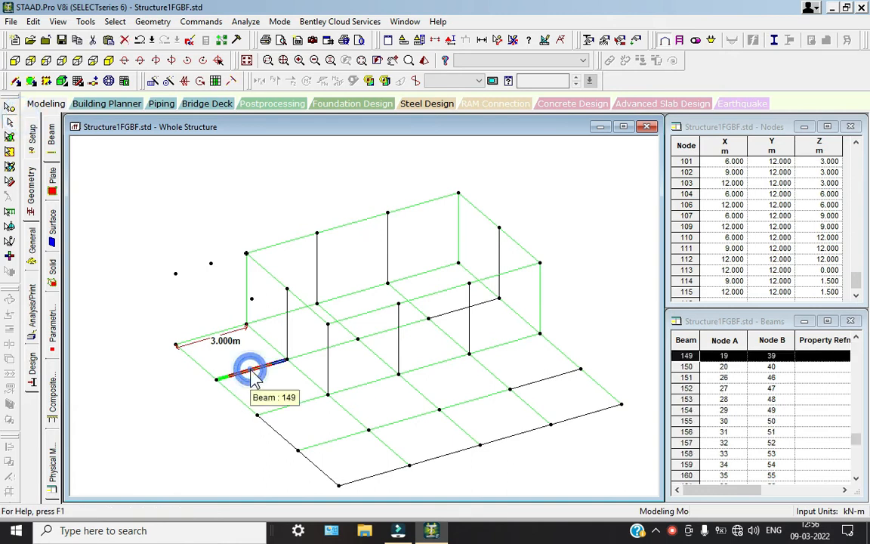
pyautogui.rightClick(247, 366)
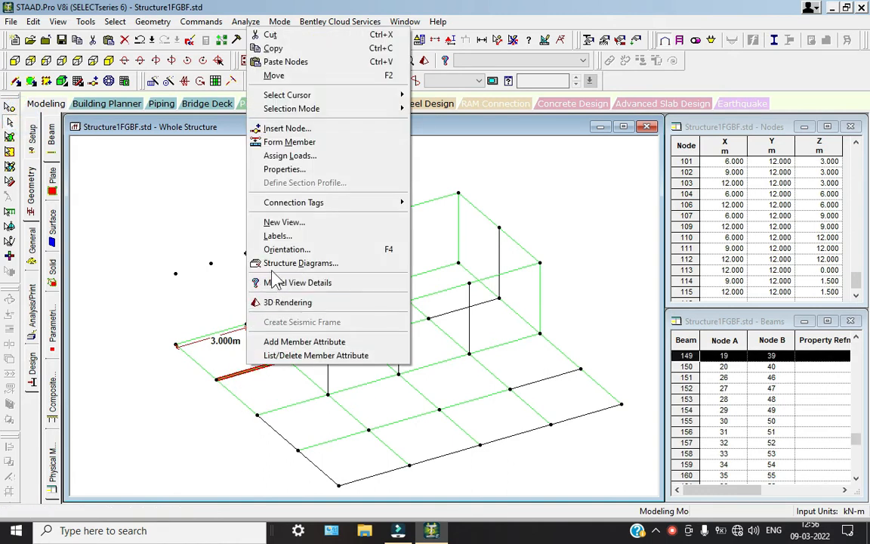
pyautogui.click(271, 128)
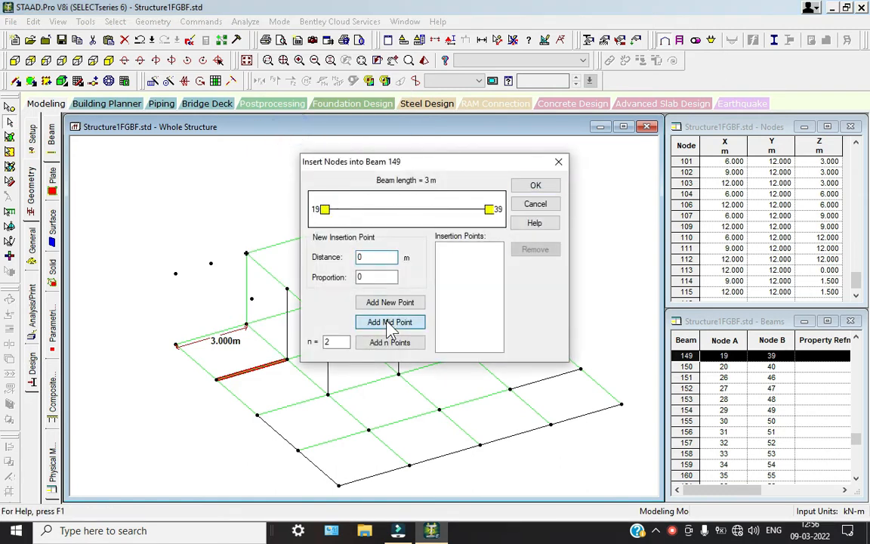
pyautogui.click(387, 323)
pyautogui.click(521, 186)
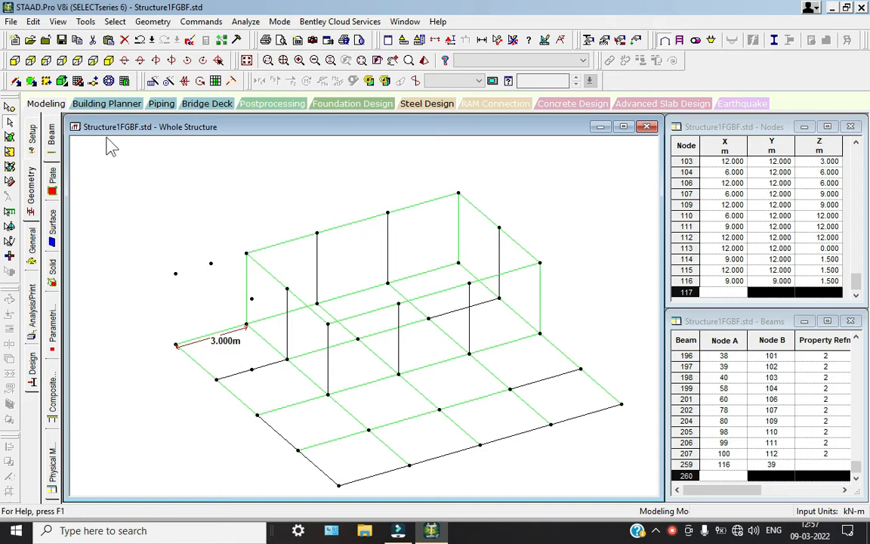
# Add a sloping four-node plate joining the inserted midpoint, upper nodes 115 and 113, and the beam's outer end node
pyautogui.click(31, 81)
pyautogui.click(251, 369)
pyautogui.click(211, 263)
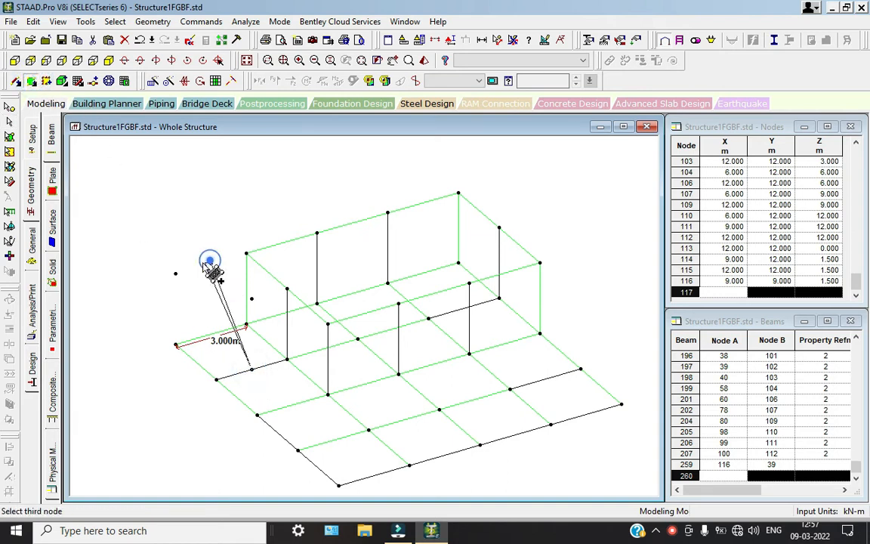
pyautogui.click(175, 274)
pyautogui.click(216, 379)
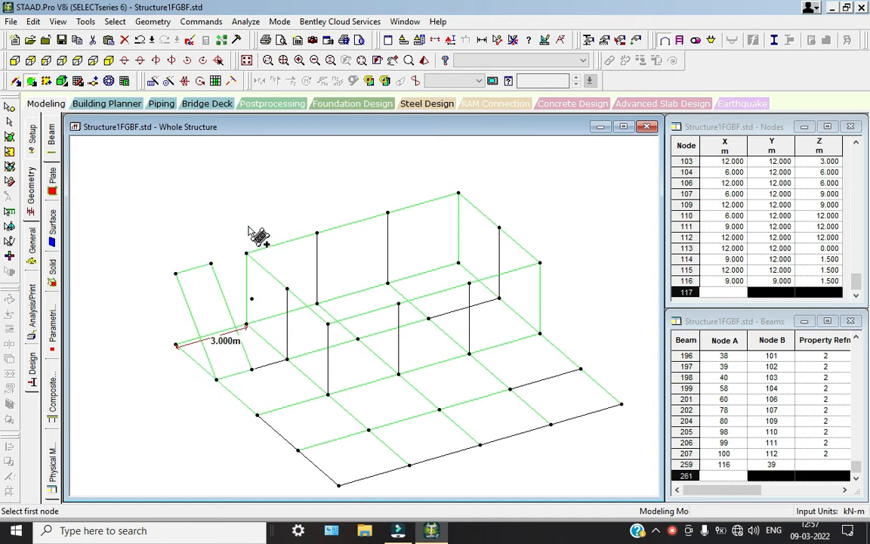
# Add a horizontal four-node plate through upper nodes 115, 103, 102 and 114
pyautogui.click(211, 263)
pyautogui.click(247, 253)
pyautogui.click(287, 289)
pyautogui.click(252, 299)
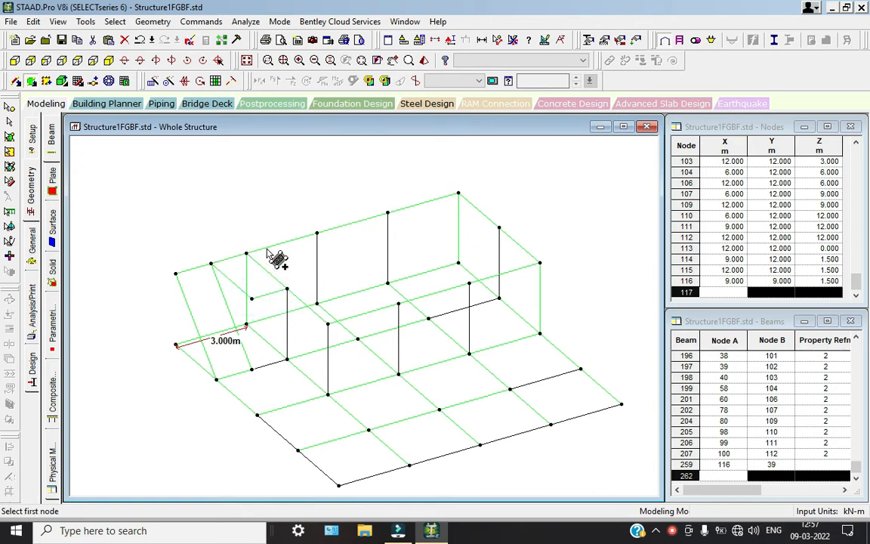
# Add a vertical beam as a column from upper node 113 down to node 20
pyautogui.click(16, 81)
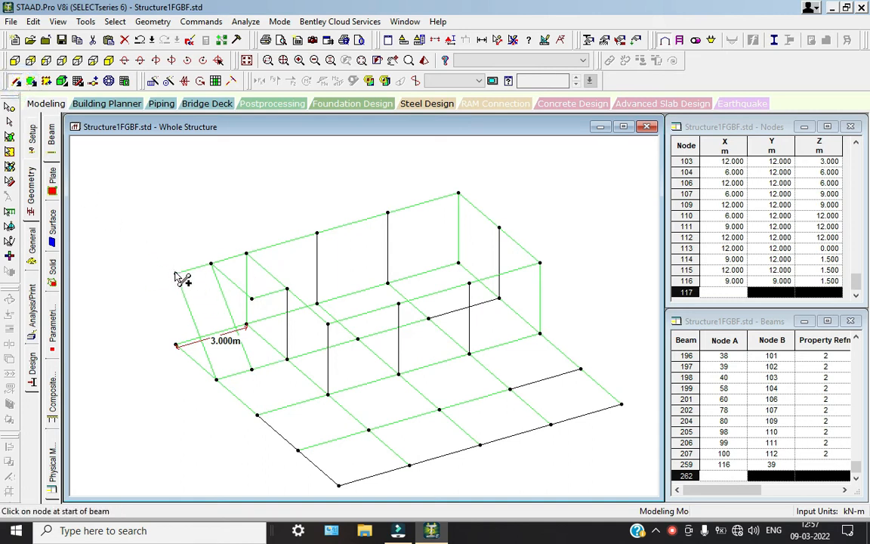
pyautogui.moveTo(175, 273); pyautogui.dragTo(177, 346)
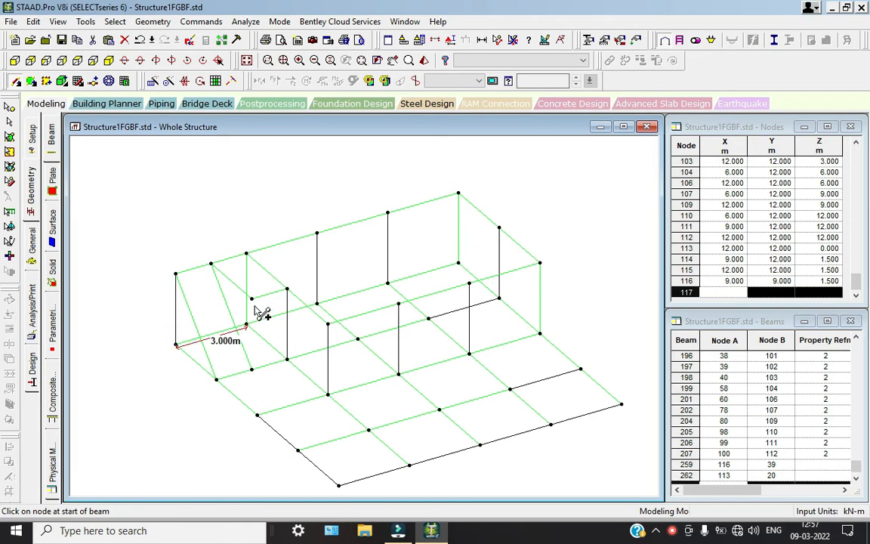
pyautogui.moveTo(252, 298); pyautogui.dragTo(271, 316)
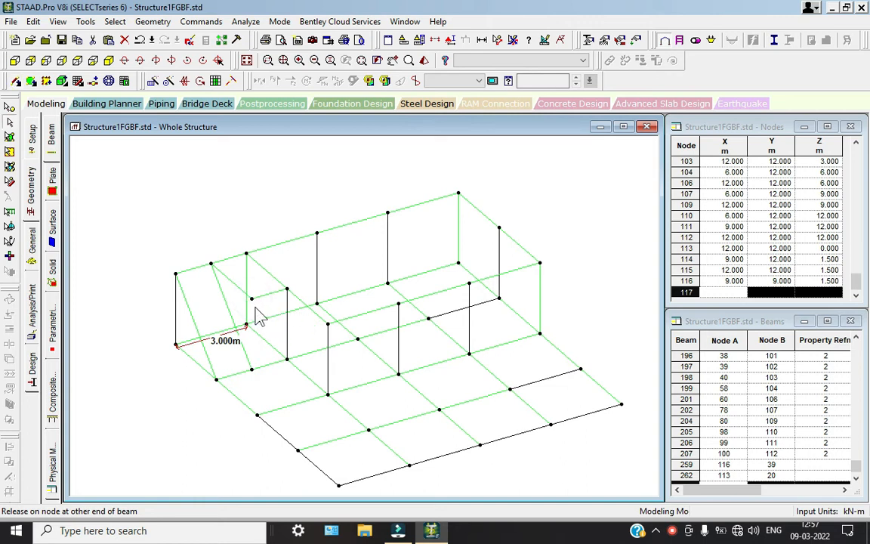
pyautogui.click(120, 194)
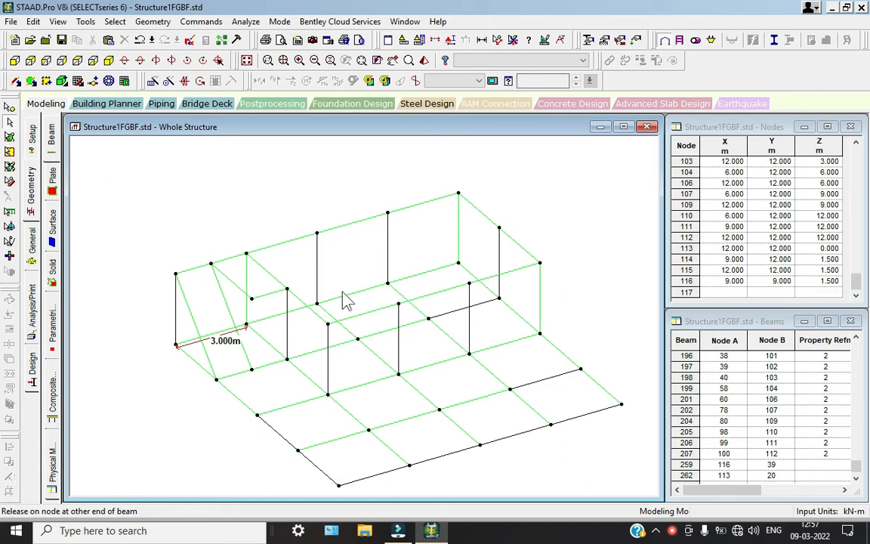
pyautogui.click(227, 204)
# Assign the Rect 0.40x0.35 concrete section to the new column between nodes 113 and 20
pyautogui.click(31, 230)
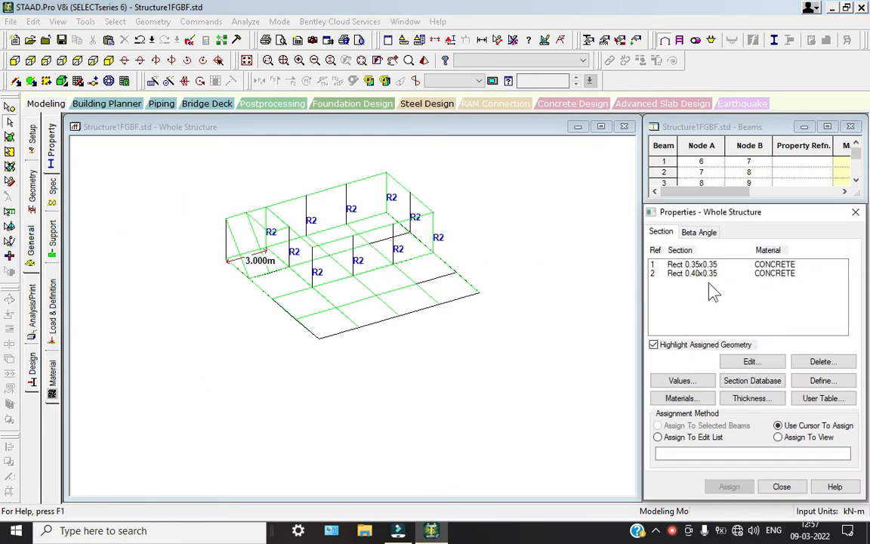
pyautogui.click(694, 273)
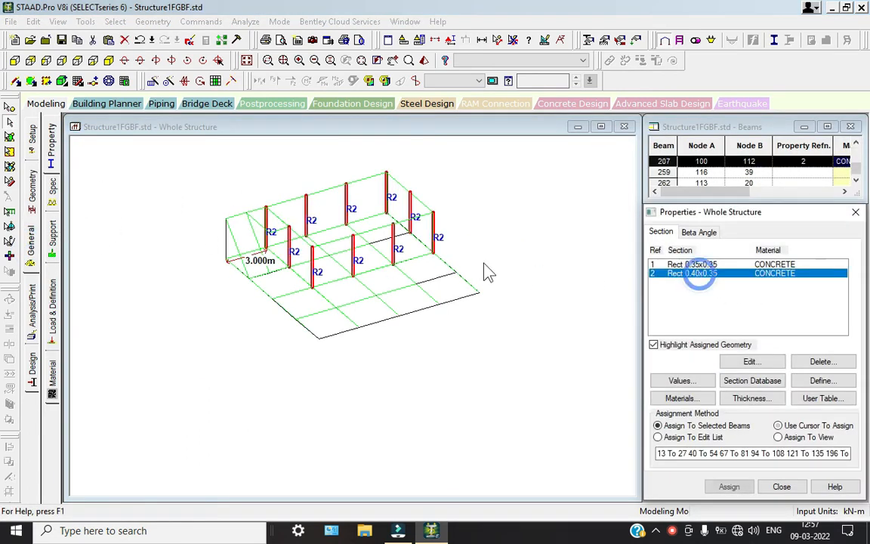
pyautogui.click(225, 237)
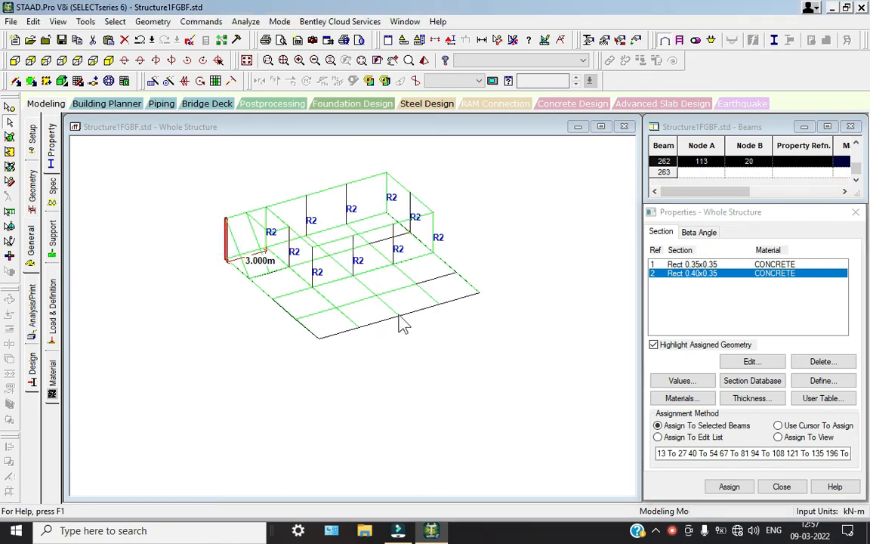
pyautogui.click(728, 486)
pyautogui.click(767, 386)
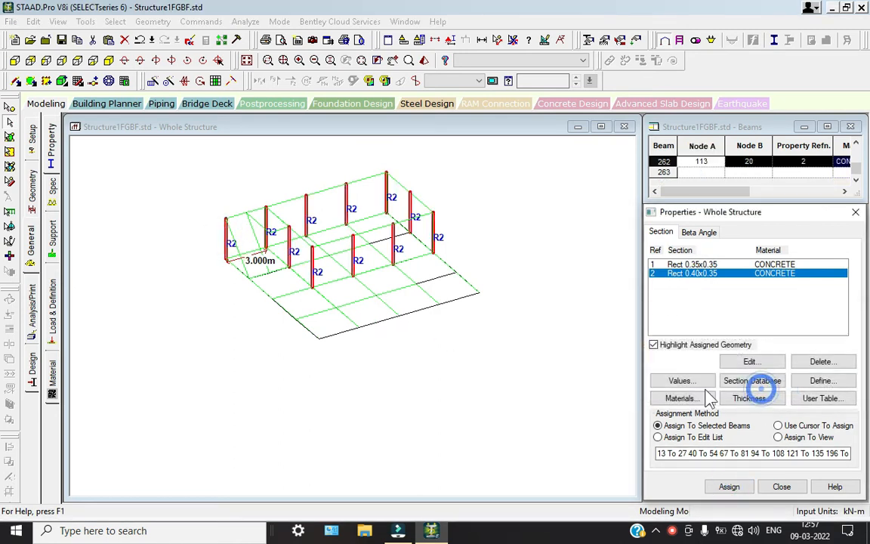
pyautogui.click(484, 424)
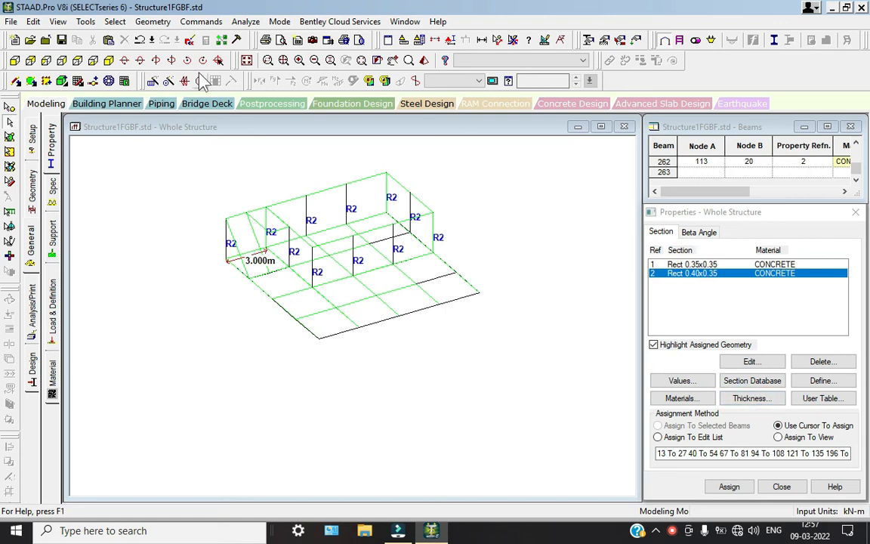
# Show the whole structure and check which members and plates have missing attributes
pyautogui.click(247, 61)
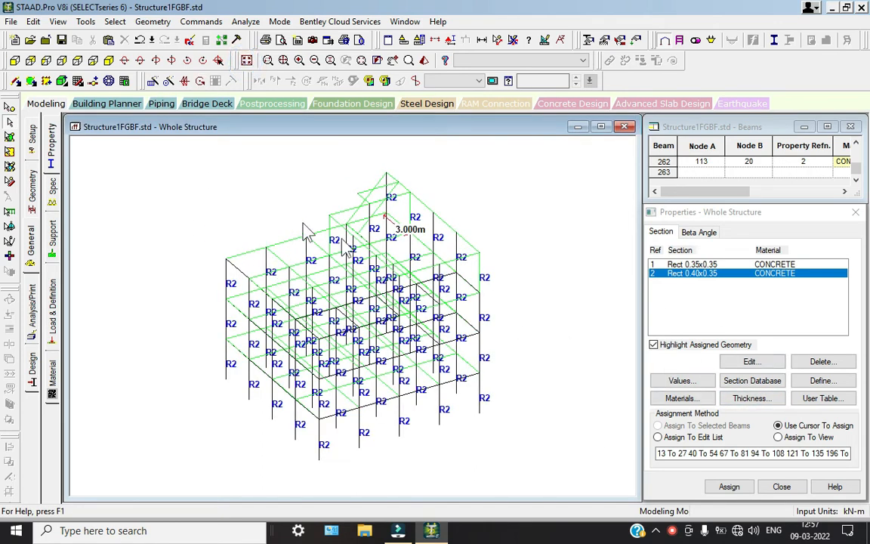
pyautogui.click(115, 21)
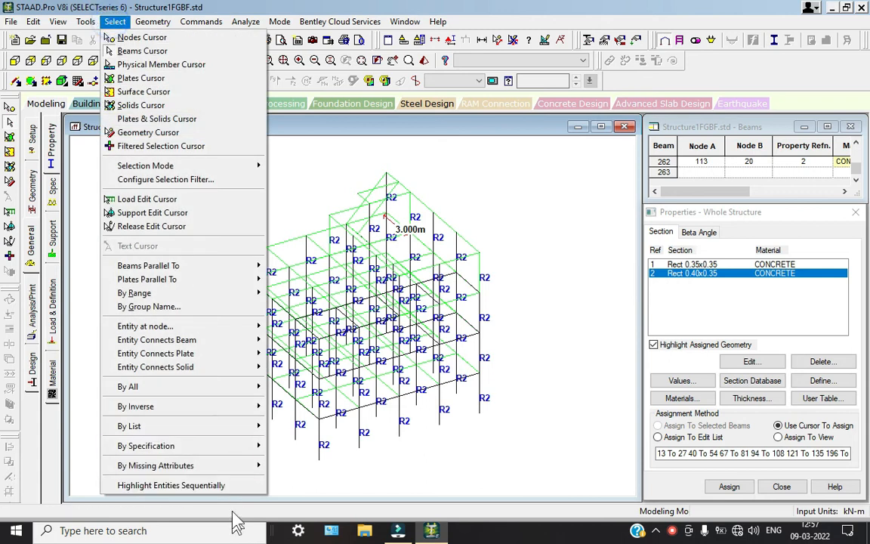
pyautogui.moveTo(224, 466)
pyautogui.click(294, 467)
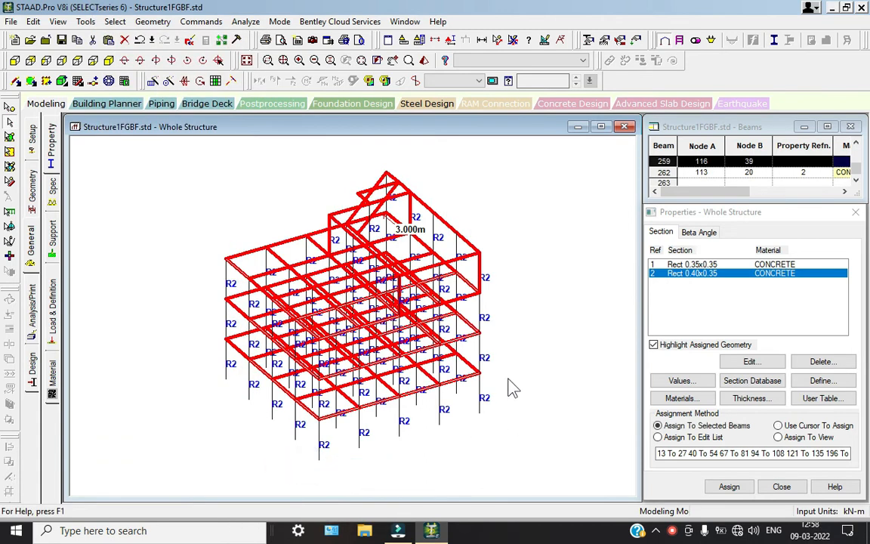
pyautogui.click(521, 289)
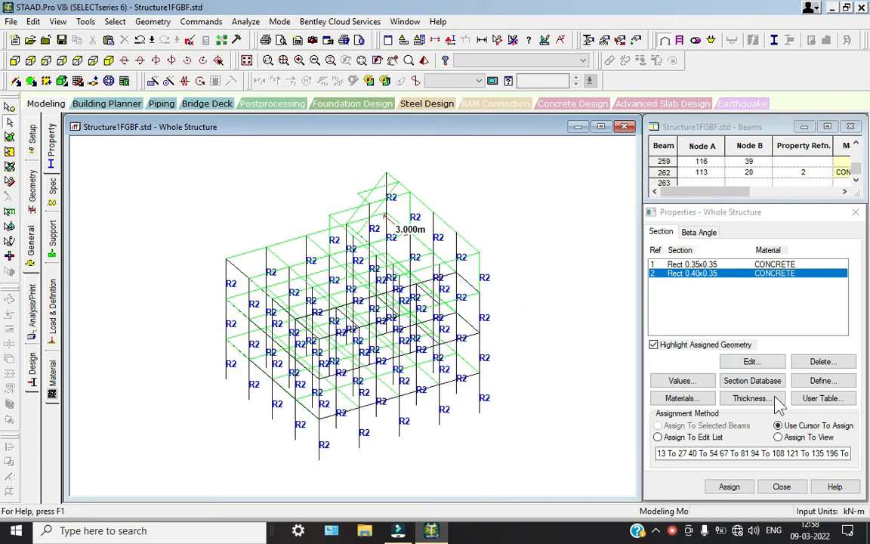
# Create a 0.3 m concrete plate thickness and assign it to all plates in the view
pyautogui.click(748, 398)
pyautogui.doubleClick(548, 212)
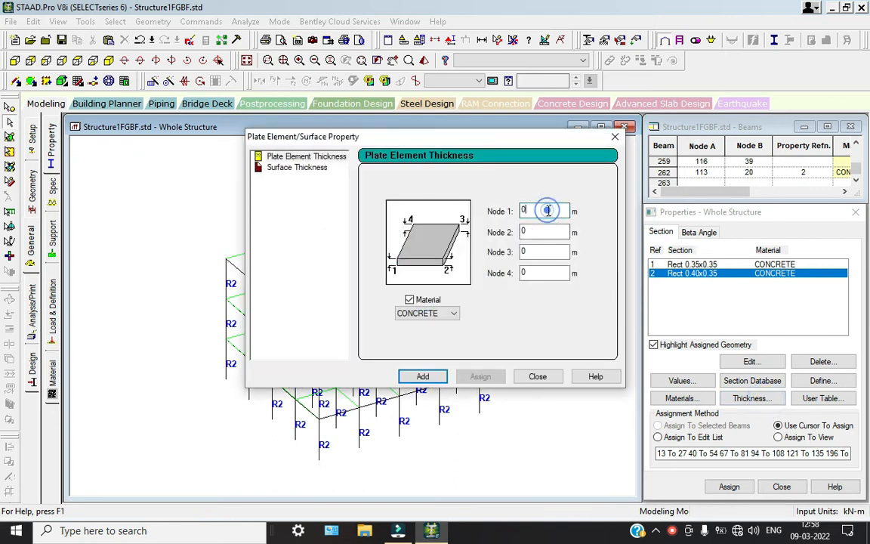
pyautogui.write('0.3')
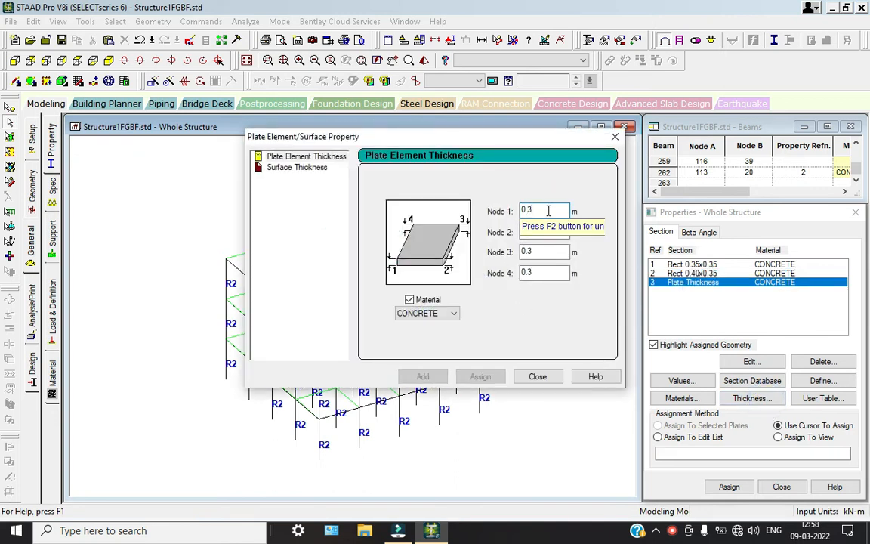
pyautogui.click(538, 375)
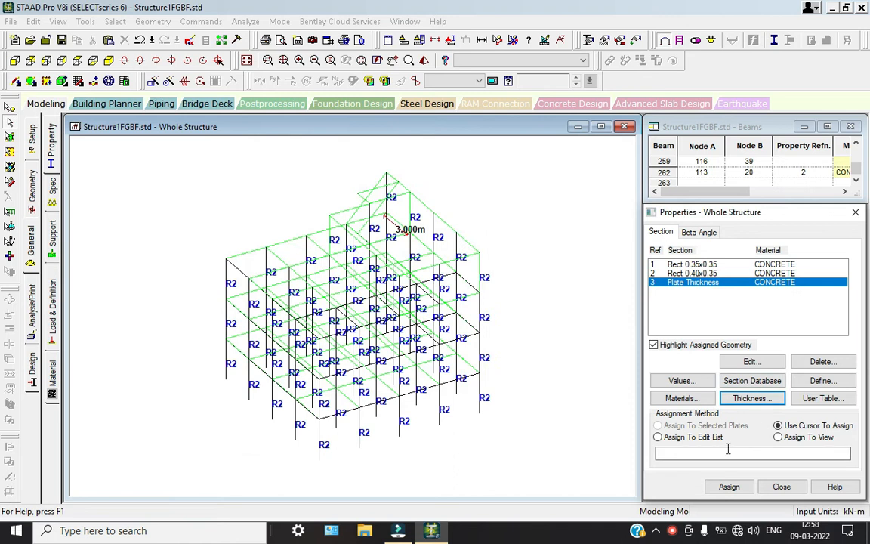
pyautogui.click(778, 437)
pyautogui.click(729, 487)
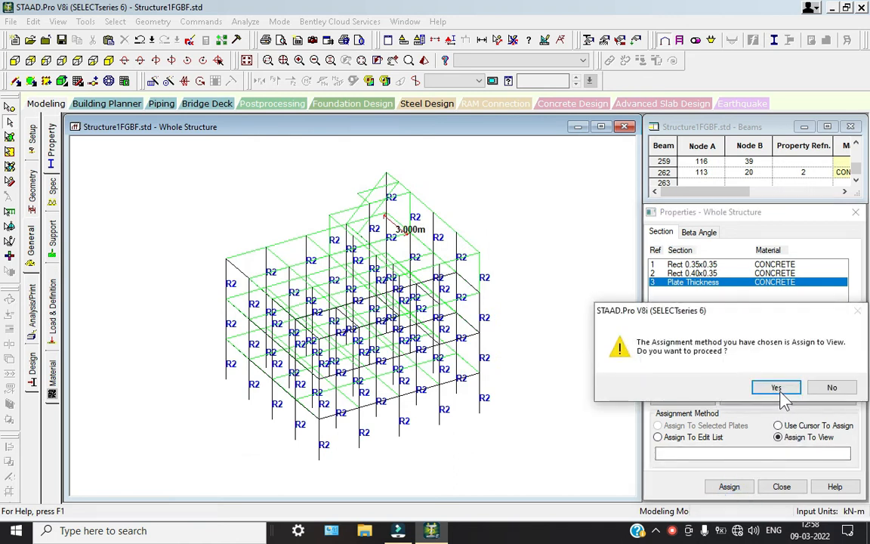
pyautogui.click(775, 386)
# Inspect the structure in a 3D rendered view from several angles, including the sloping and roof plates
pyautogui.click(385, 81)
pyautogui.moveTo(492, 302); pyautogui.dragTo(404, 316)
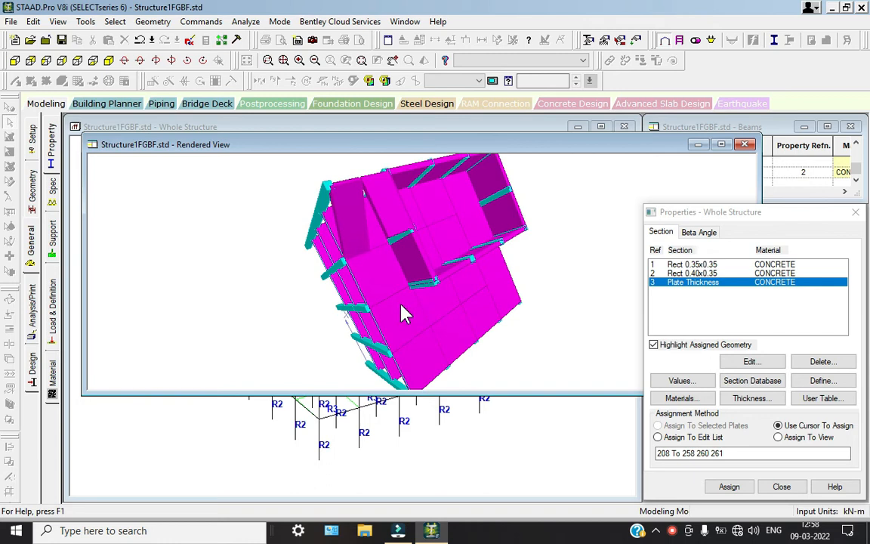
pyautogui.click(403, 310)
pyautogui.moveTo(423, 316); pyautogui.dragTo(346, 227)
pyautogui.click(746, 145)
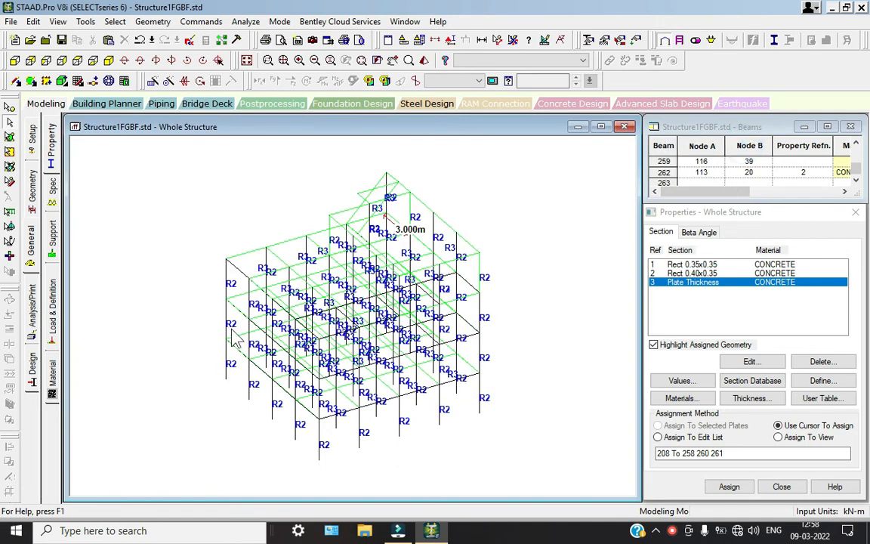
# Assign the CONCRETE material to everything in the view
pyautogui.click(52, 382)
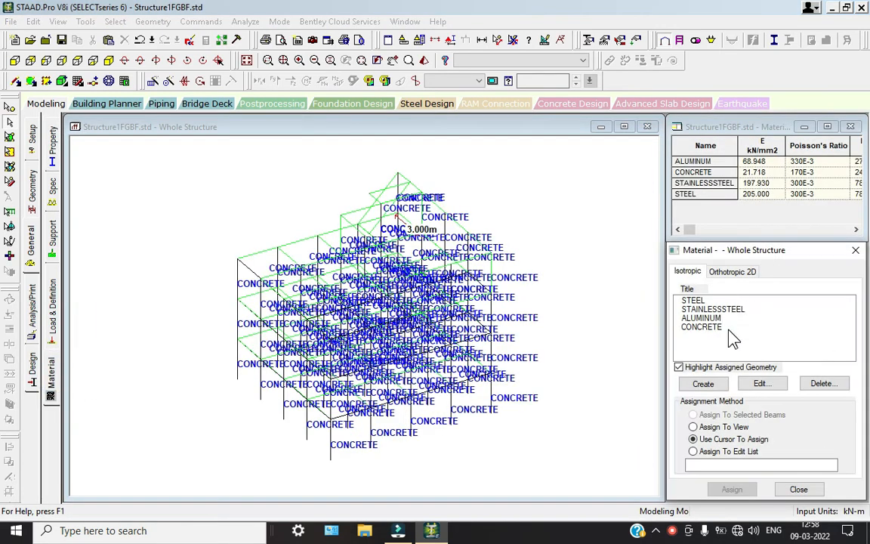
pyautogui.click(717, 327)
pyautogui.click(713, 427)
pyautogui.click(731, 490)
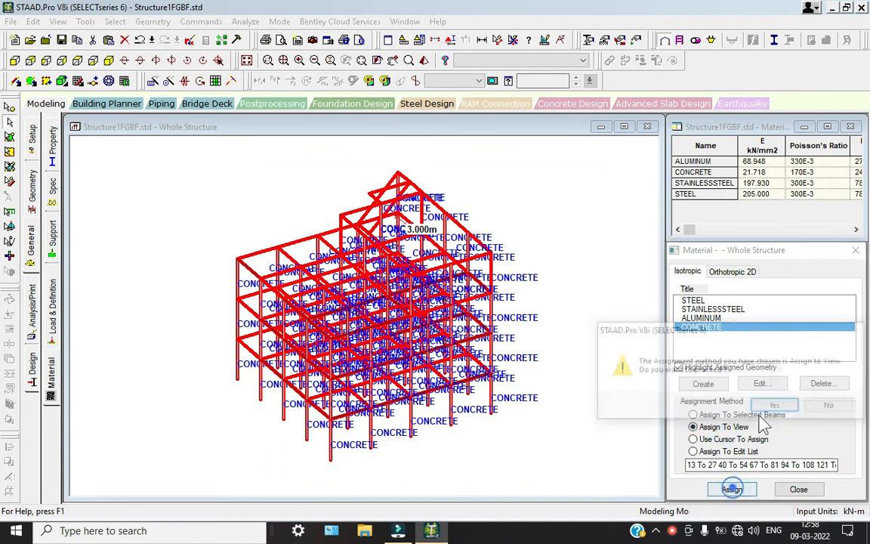
pyautogui.click(775, 405)
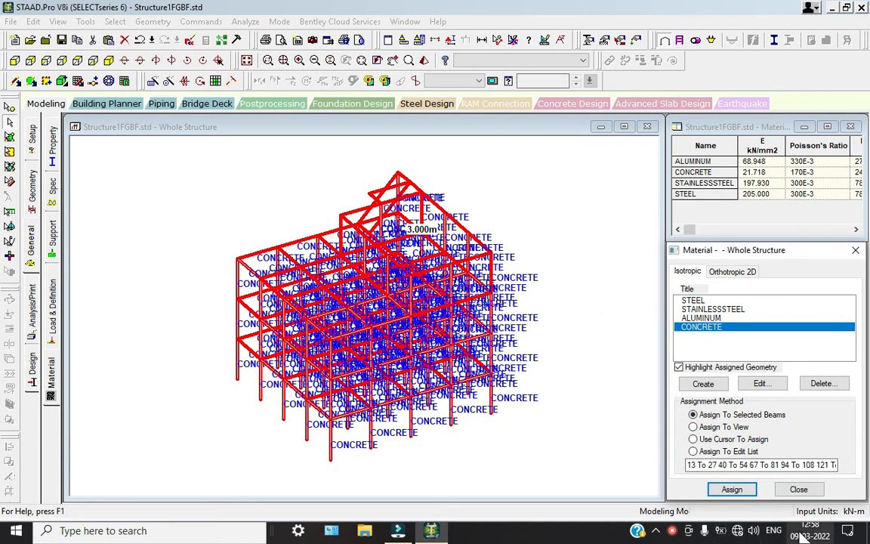
pyautogui.click(673, 531)
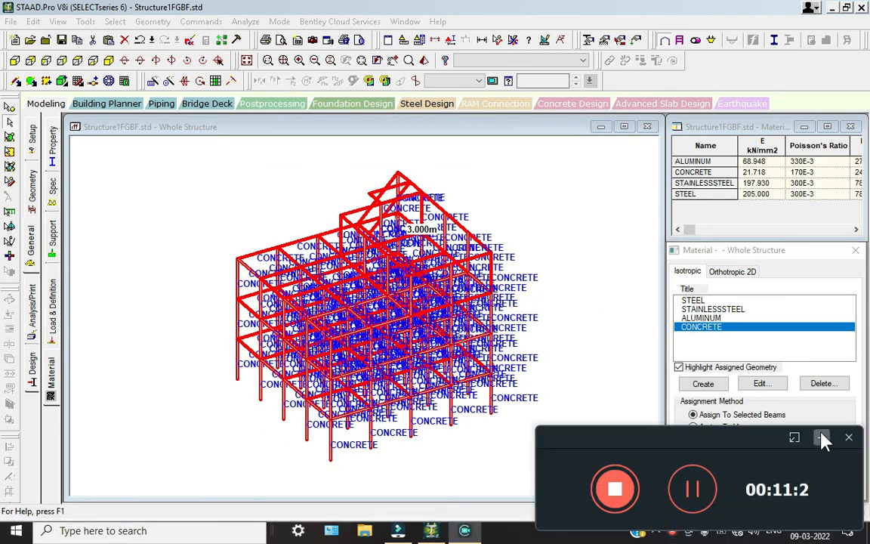
pyautogui.click(823, 437)
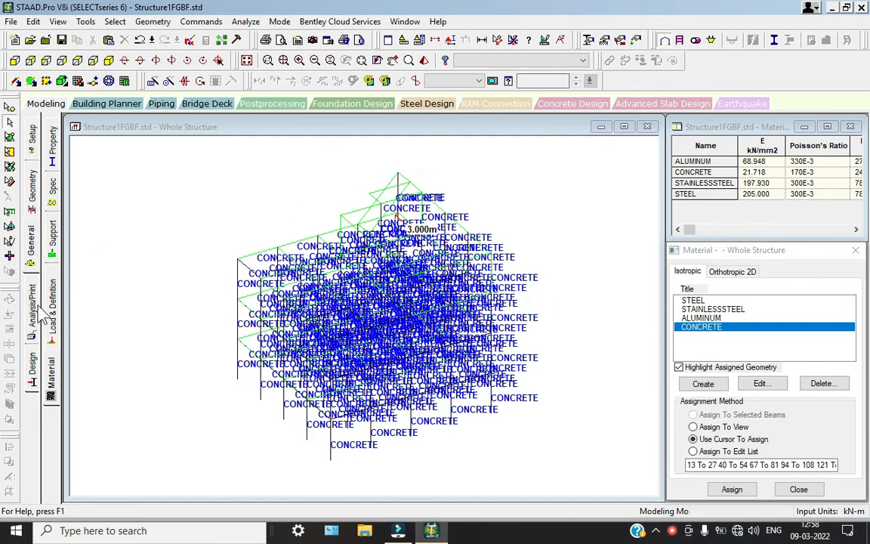
pyautogui.click(52, 288)
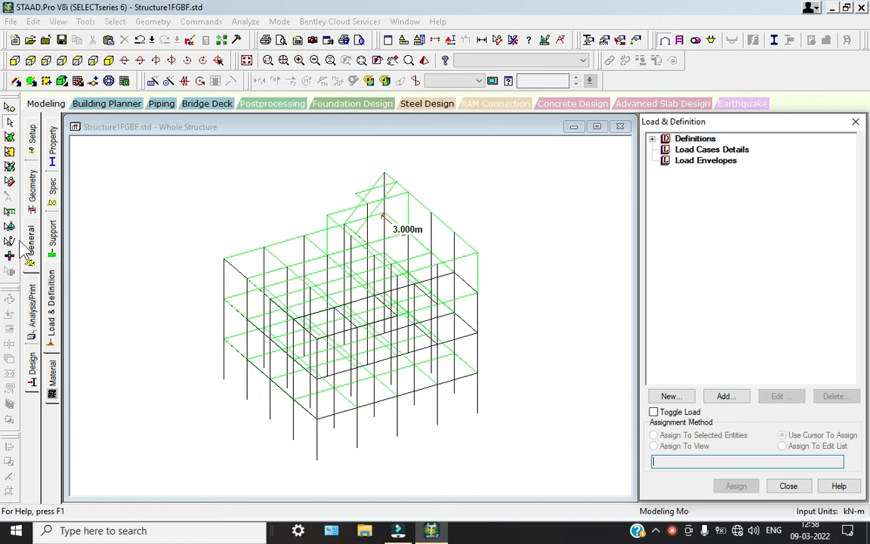
# Check which geometry is assigned to the Rect 0.40x0.35, Rect 0.35x0.35 and Plate Thickness properties
pyautogui.click(51, 140)
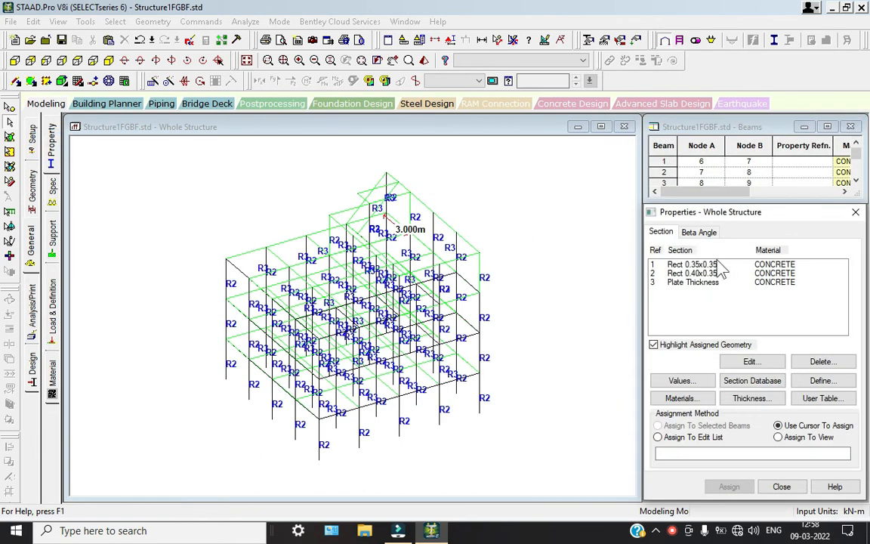
pyautogui.click(691, 273)
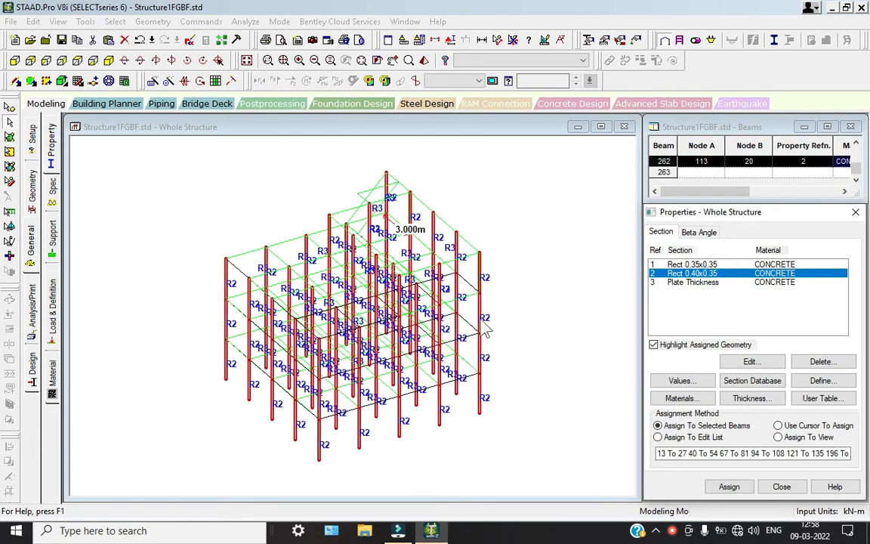
pyautogui.click(591, 227)
pyautogui.click(683, 265)
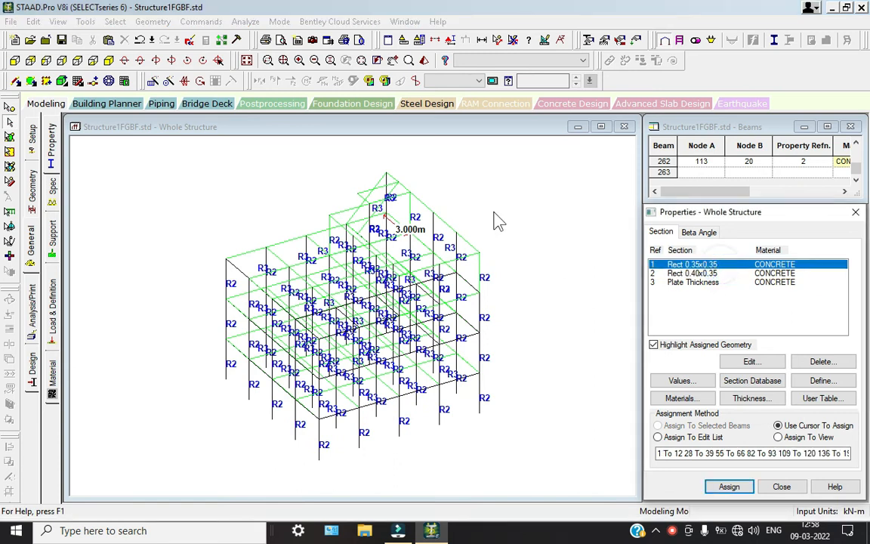
pyautogui.click(677, 282)
pyautogui.click(577, 237)
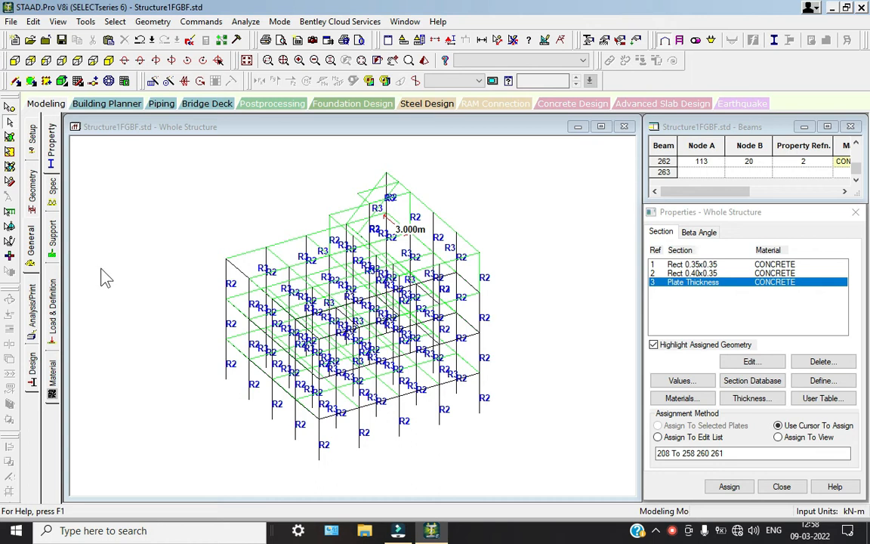
# Add primary load case 1 with loading type Dead and the title DL
pyautogui.click(54, 301)
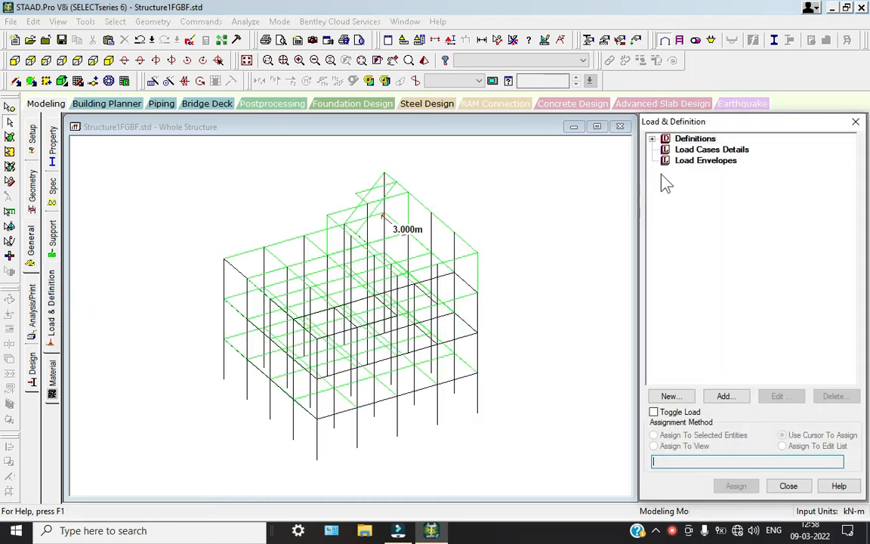
pyautogui.click(697, 151)
pyautogui.click(723, 396)
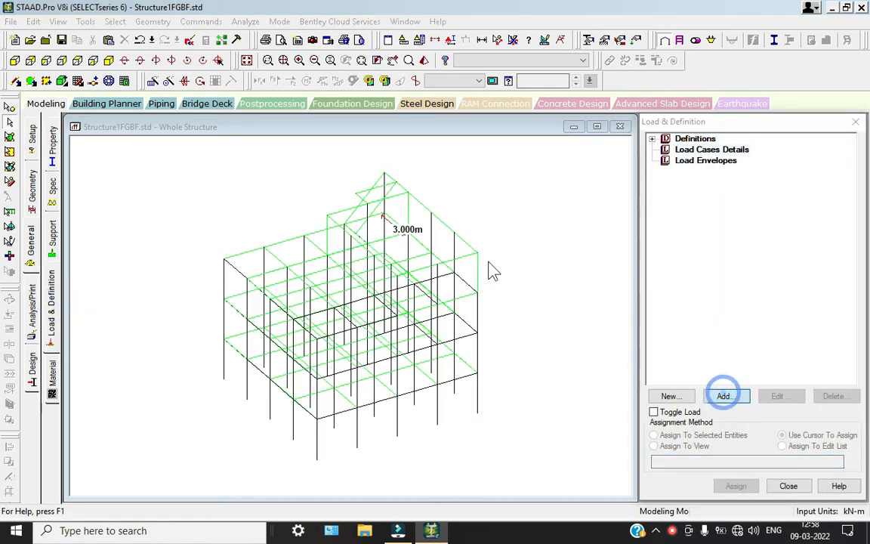
pyautogui.click(504, 188)
pyautogui.click(487, 198)
pyautogui.moveTo(421, 237); pyautogui.dragTo(256, 227)
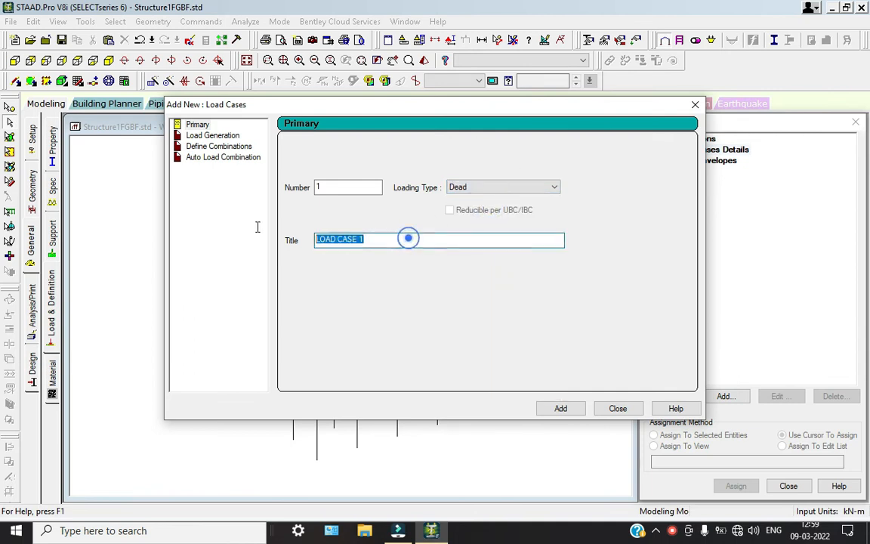
pyautogui.write('DL')
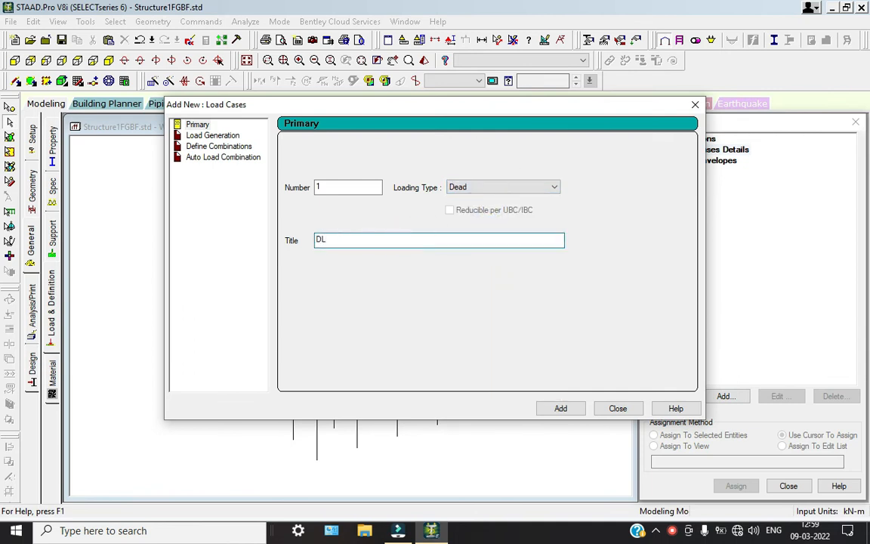
pyautogui.press('Return')
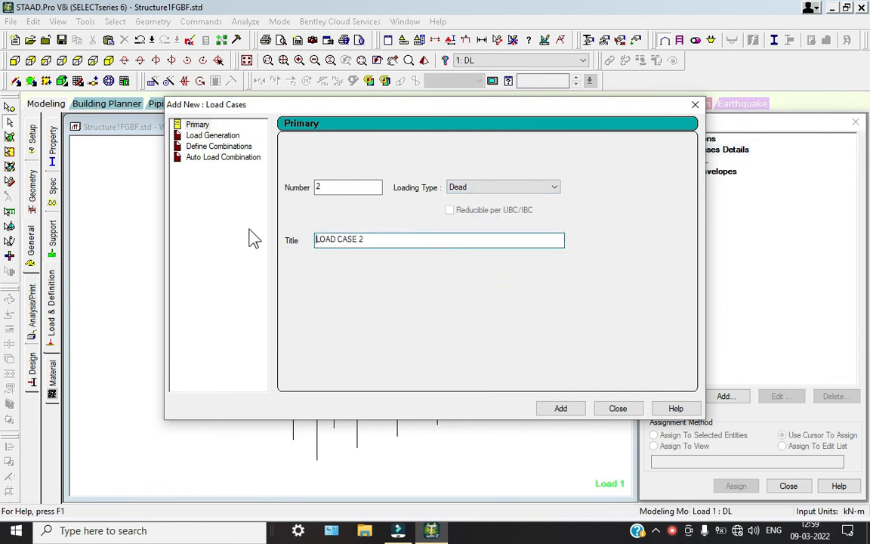
# Add primary load case 2 with loading type None and the title LOAD CASE 2, and decline the auto save
pyautogui.moveTo(375, 239); pyautogui.dragTo(287, 247)
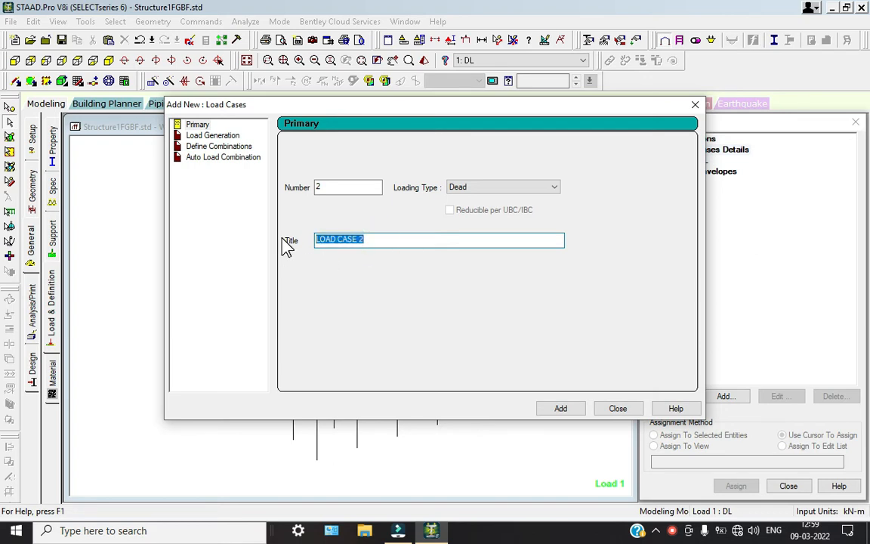
pyautogui.click(487, 189)
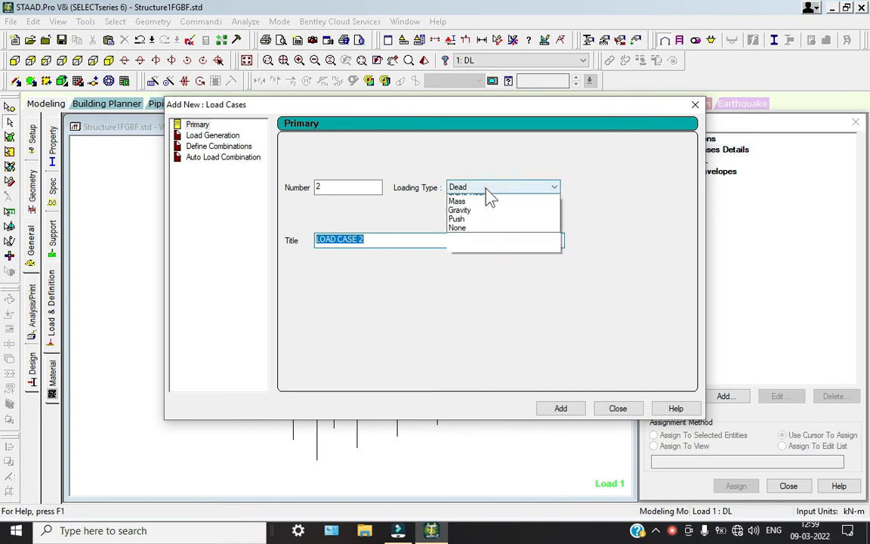
pyautogui.click(483, 395)
pyautogui.click(559, 410)
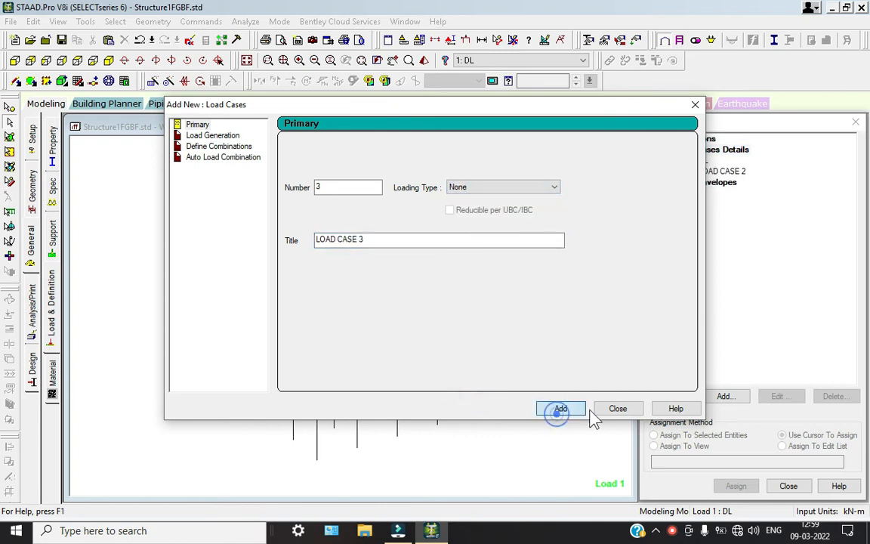
pyautogui.click(610, 410)
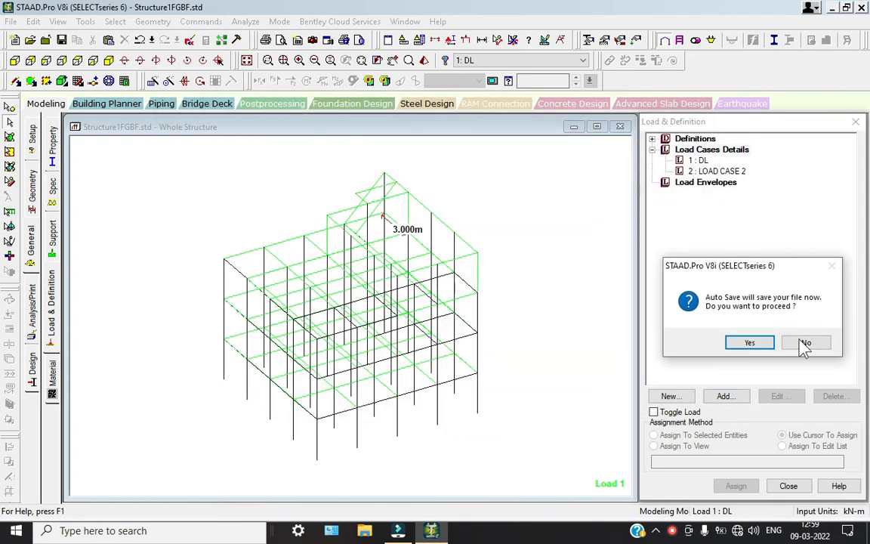
pyautogui.click(806, 344)
# Add a selfweight load in the Y direction with factor -1 to the DL case, and open Calculator
pyautogui.click(697, 160)
pyautogui.click(725, 396)
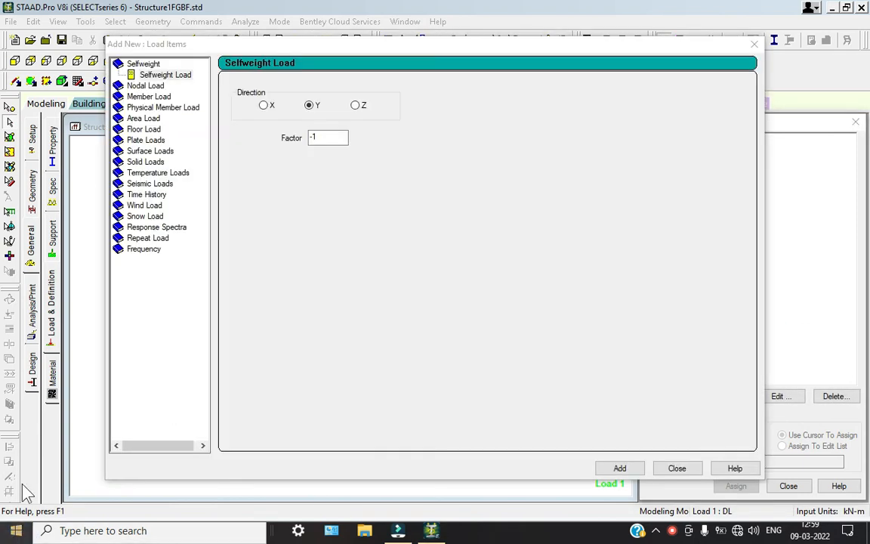
pyautogui.press('super')
pyautogui.click(108, 418)
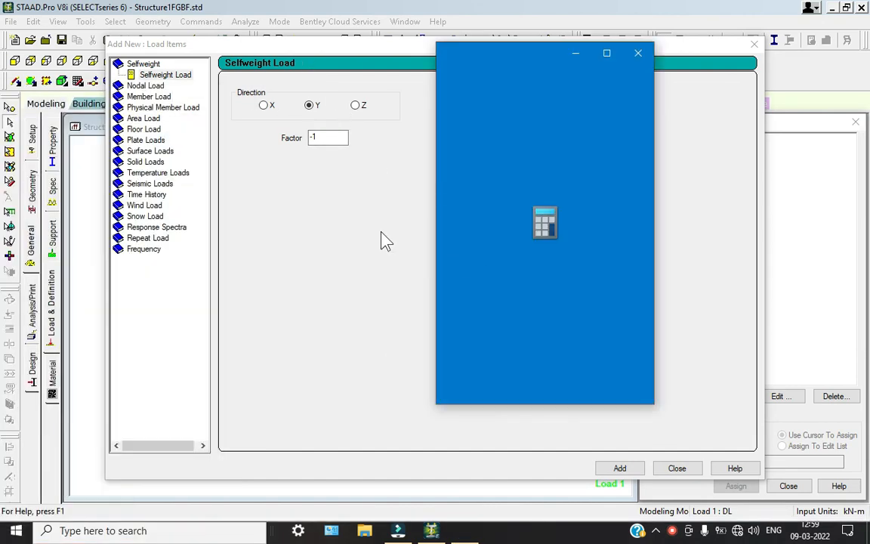
pyautogui.click(619, 467)
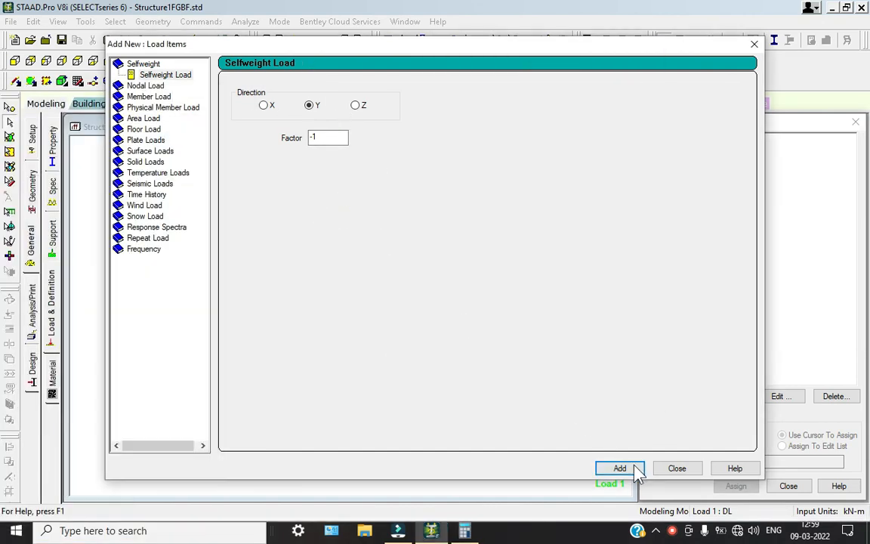
# Calculate 0.35 × 0.35 × 25 in Calculator and add a uniform GY member force of -3.0625 kN/m to the DL case
pyautogui.click(465, 532)
pyautogui.click(133, 94)
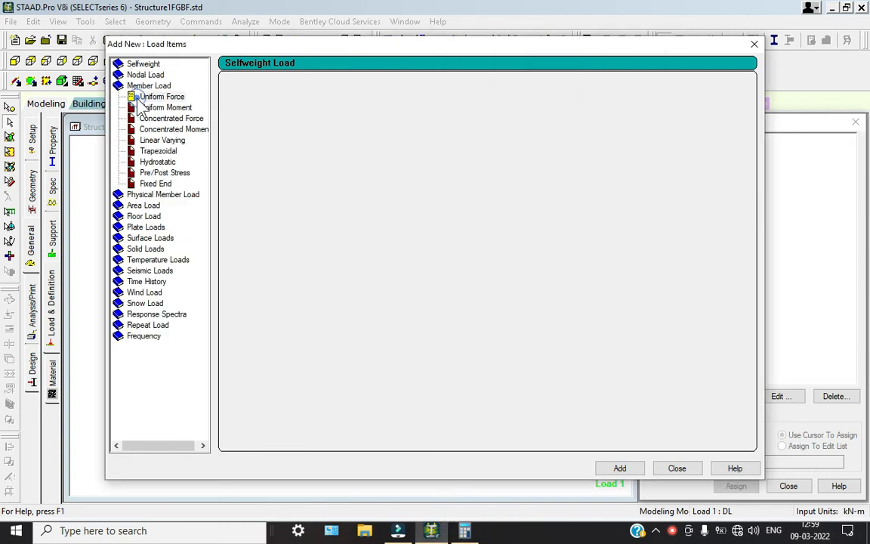
pyautogui.click(135, 97)
pyautogui.doubleClick(355, 121)
pyautogui.click(465, 530)
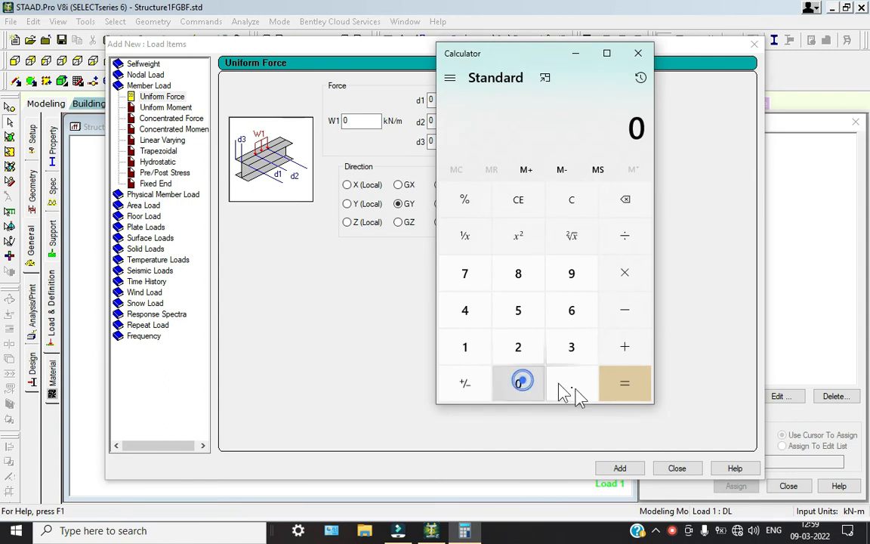
pyautogui.click(572, 383)
pyautogui.click(572, 346)
pyautogui.click(518, 311)
pyautogui.click(625, 273)
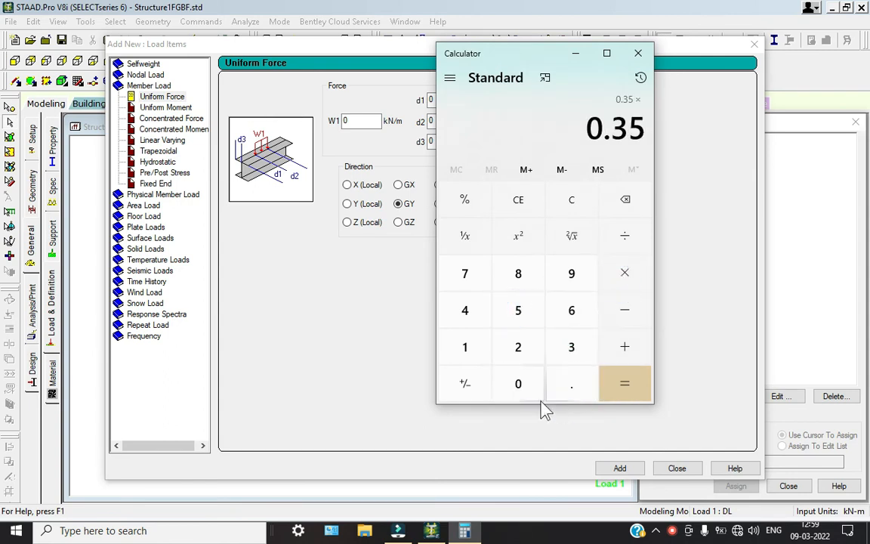
pyautogui.click(518, 383)
pyautogui.click(572, 383)
pyautogui.click(572, 346)
pyautogui.click(518, 310)
pyautogui.click(624, 272)
pyautogui.click(519, 346)
pyautogui.click(518, 311)
pyautogui.click(624, 383)
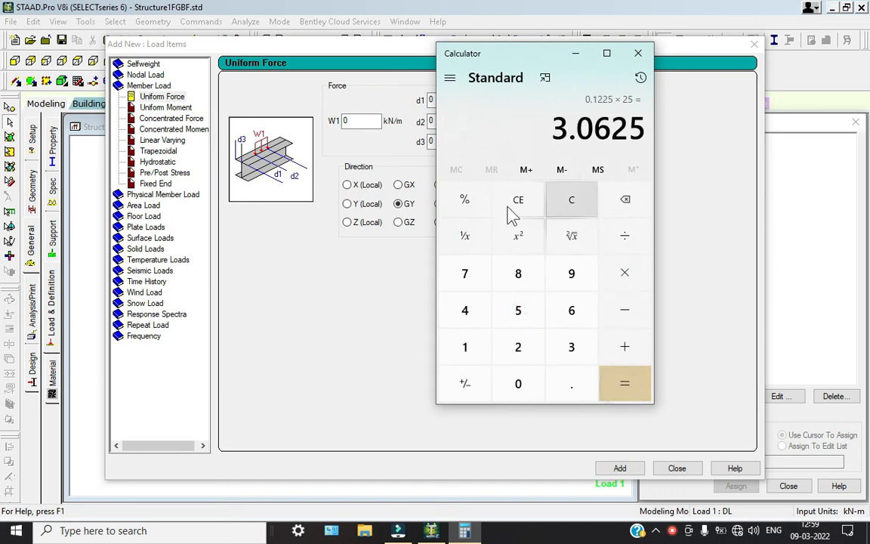
pyautogui.click(333, 115)
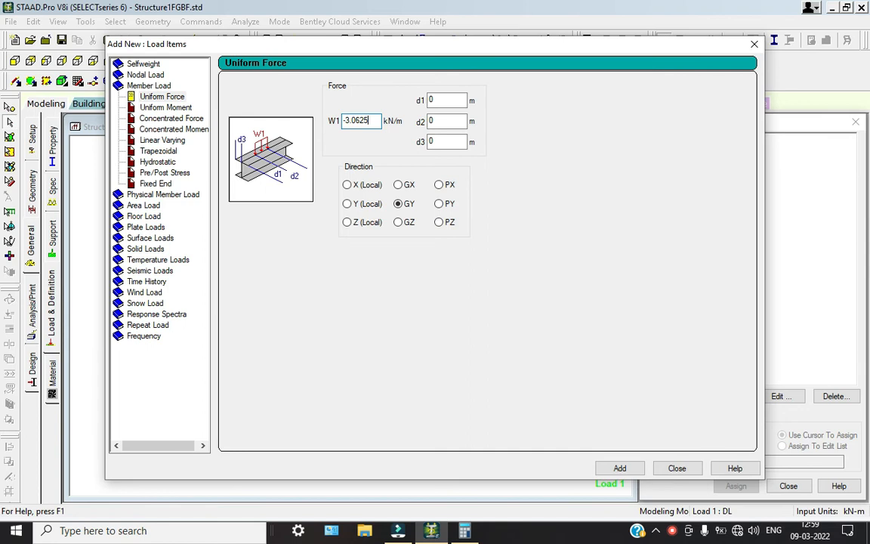
pyautogui.click(635, 470)
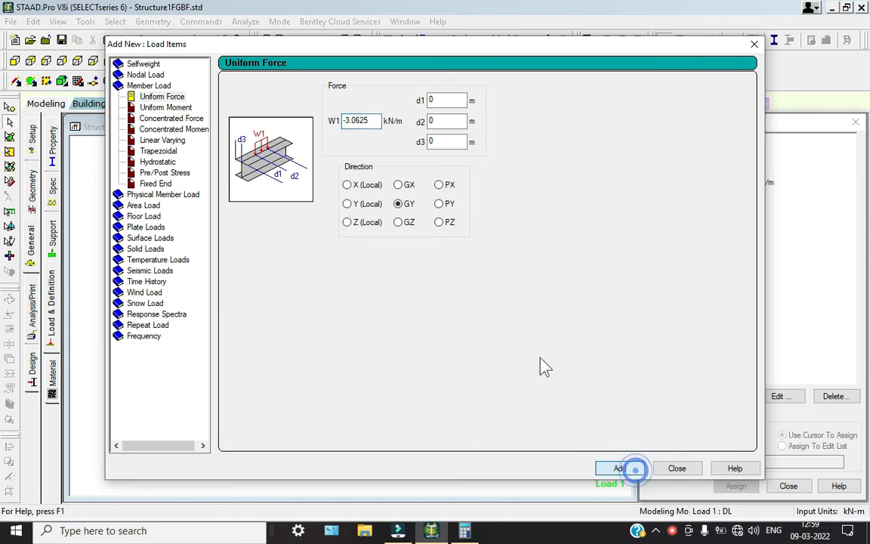
# Calculate 0.35 × 0.4 × 25 in Calculator and add a uniform GY member force of -3.5 kN/m to the DL case
pyautogui.click(465, 530)
pyautogui.click(569, 206)
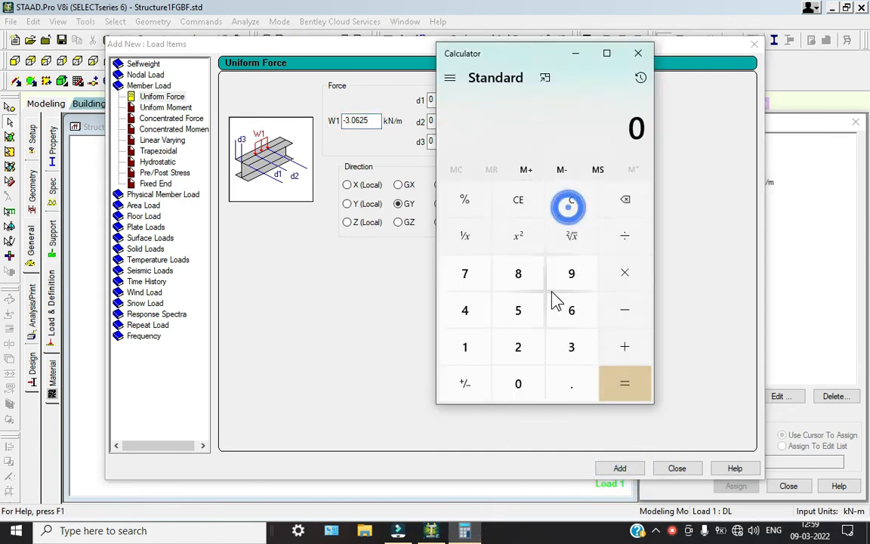
pyautogui.write('35')
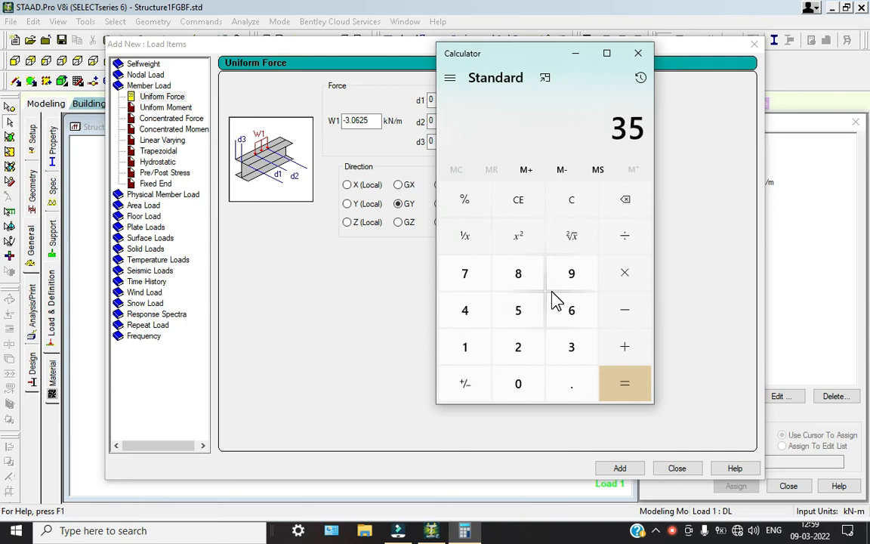
pyautogui.click(571, 199)
pyautogui.click(590, 392)
pyautogui.click(575, 355)
pyautogui.click(519, 311)
pyautogui.click(623, 278)
pyautogui.click(532, 383)
pyautogui.click(591, 392)
pyautogui.click(462, 307)
pyautogui.click(625, 273)
pyautogui.click(536, 349)
pyautogui.click(527, 309)
pyautogui.click(611, 383)
pyautogui.click(383, 121)
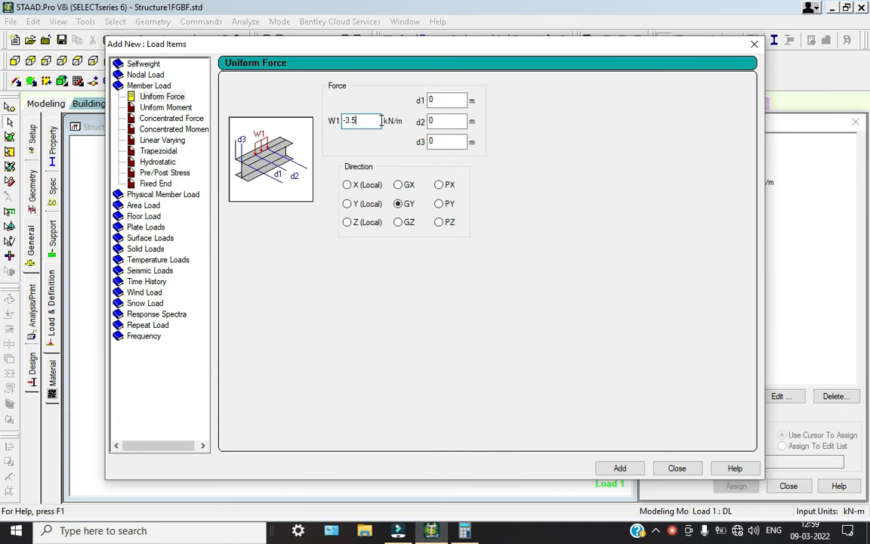
# Calculate 0.3 × 25 in Calculator and add a uniform GY member force of -7.5 kN/m to the DL case
pyautogui.click(465, 531)
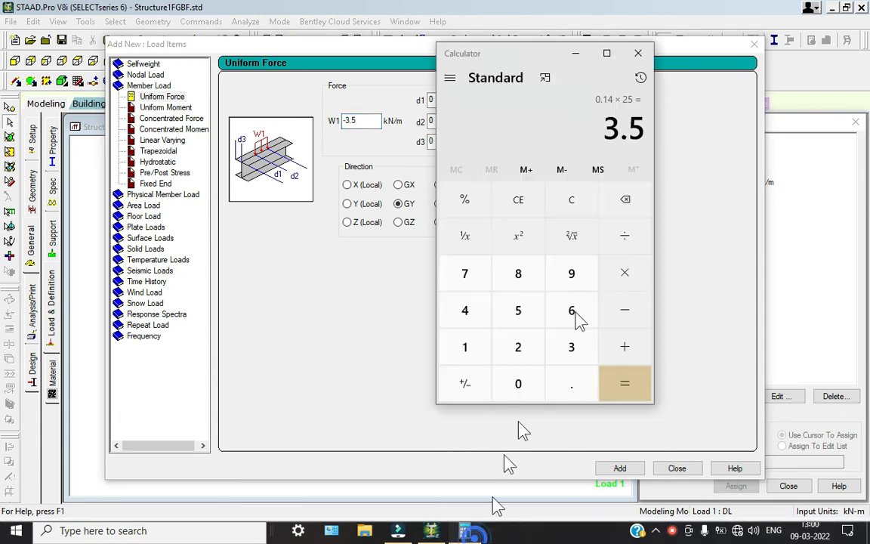
pyautogui.click(571, 201)
pyautogui.click(521, 386)
pyautogui.click(568, 382)
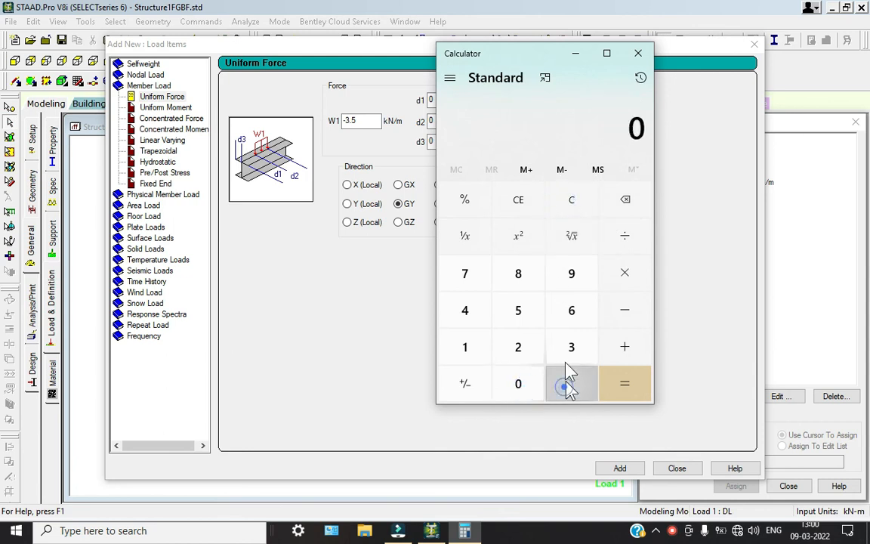
pyautogui.click(565, 341)
pyautogui.click(621, 273)
pyautogui.click(521, 352)
pyautogui.click(528, 311)
pyautogui.click(619, 386)
pyautogui.click(638, 53)
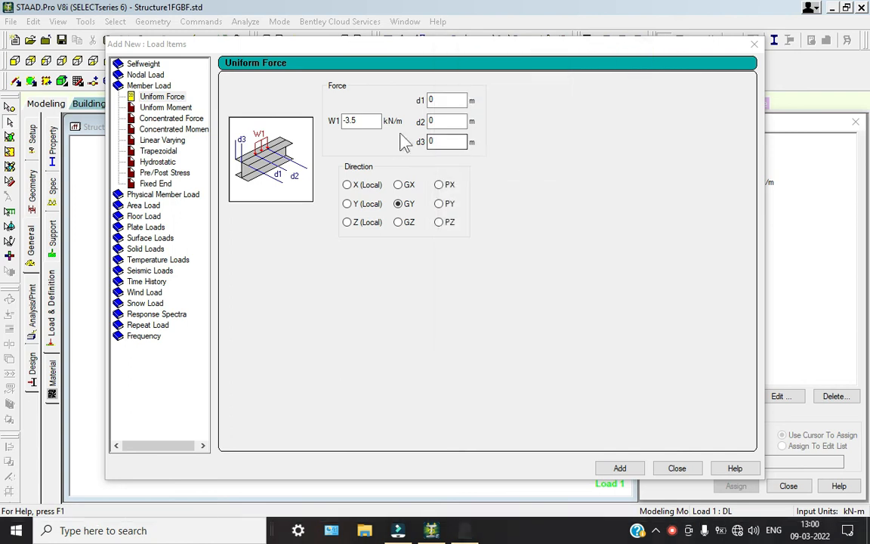
pyautogui.moveTo(368, 120); pyautogui.dragTo(344, 120)
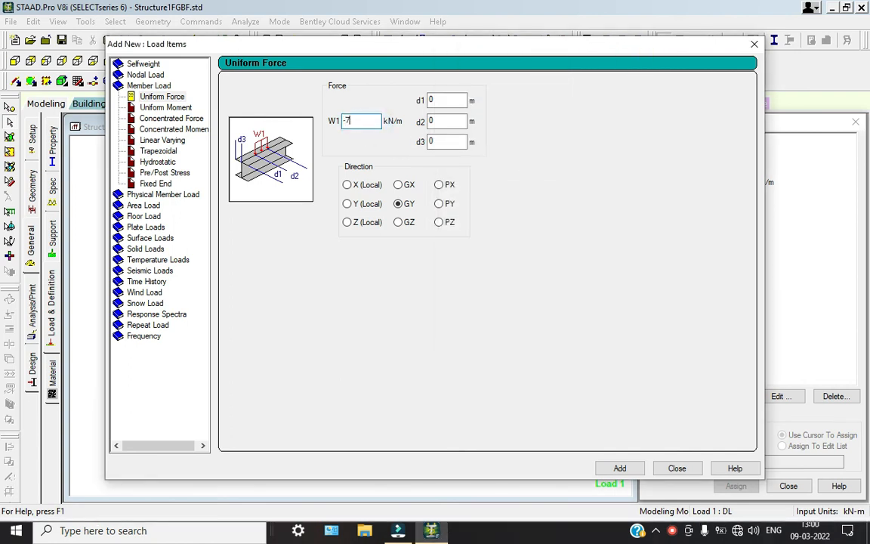
pyautogui.click(620, 468)
pyautogui.click(676, 468)
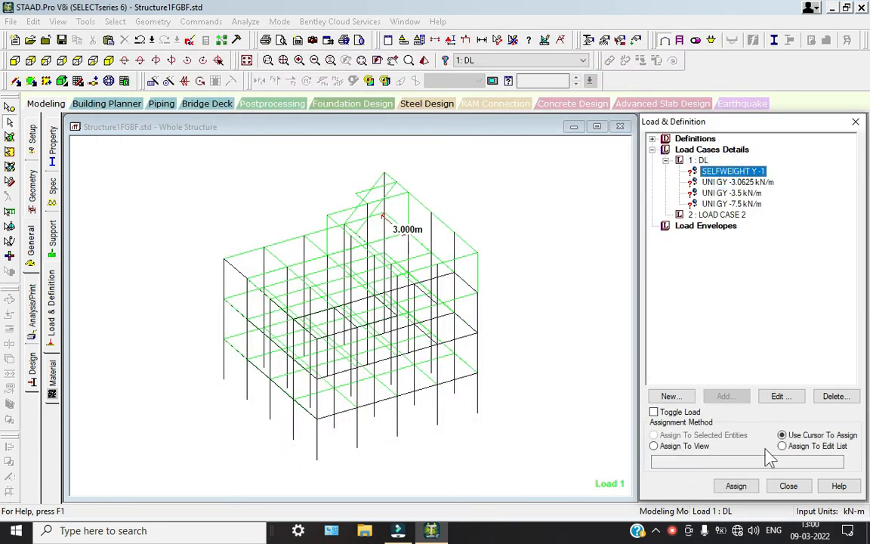
# Assign the SELFWEIGHT Y -1 load to the whole view
pyautogui.click(684, 446)
pyautogui.click(736, 486)
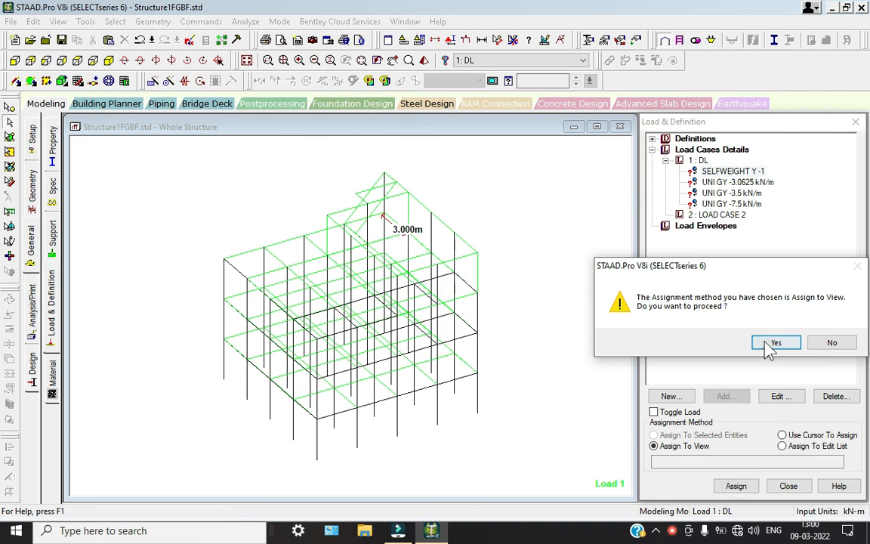
pyautogui.click(715, 341)
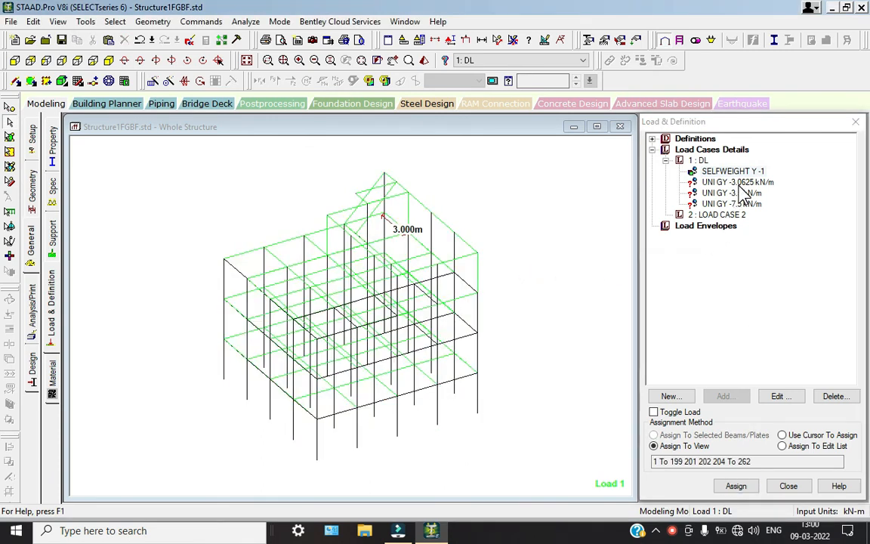
# Select the beams parallel to X and Z, and assign the UNI GY -3.0625 kN/m load to the view
pyautogui.click(736, 183)
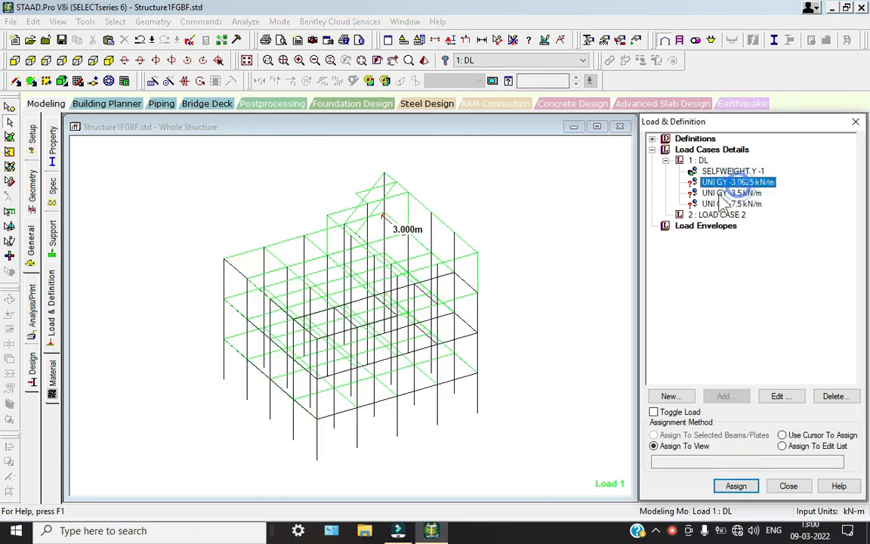
pyautogui.click(115, 22)
pyautogui.moveTo(250, 266)
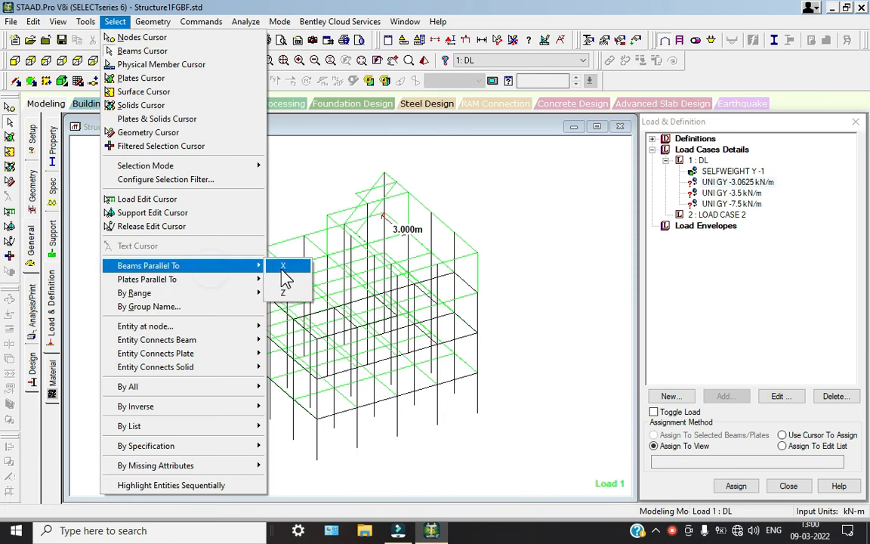
pyautogui.click(283, 266)
pyautogui.click(114, 21)
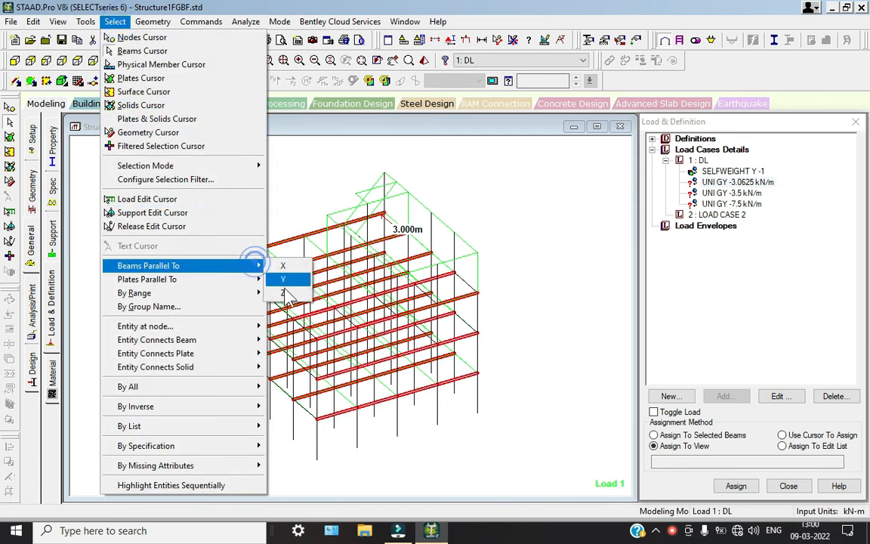
pyautogui.click(283, 293)
pyautogui.click(737, 487)
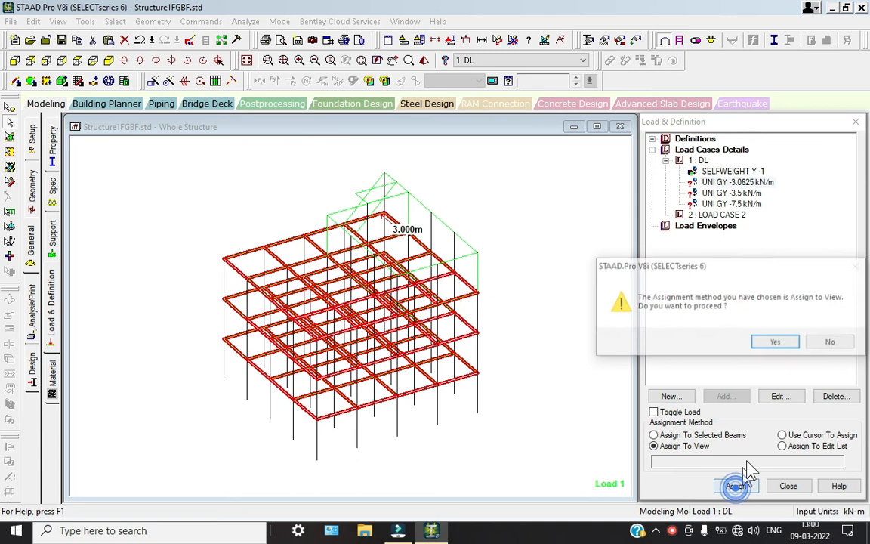
pyautogui.click(717, 342)
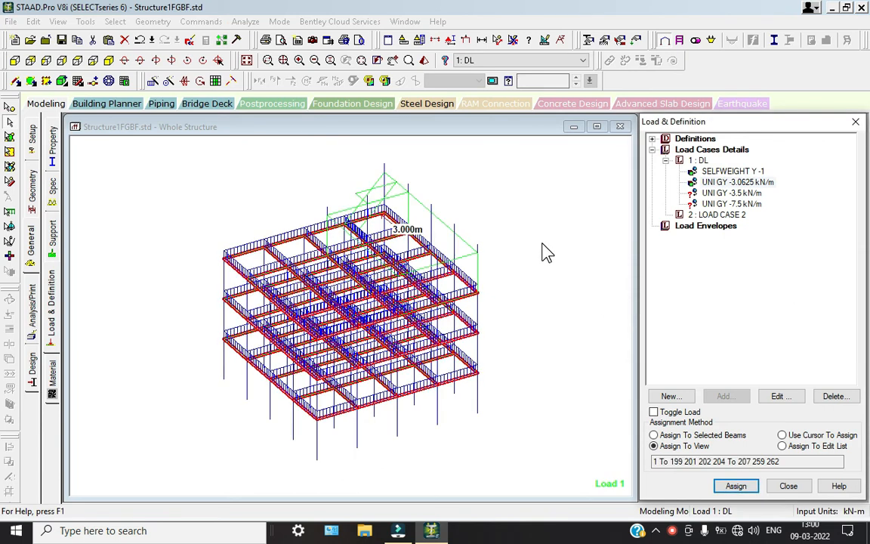
pyautogui.click(543, 244)
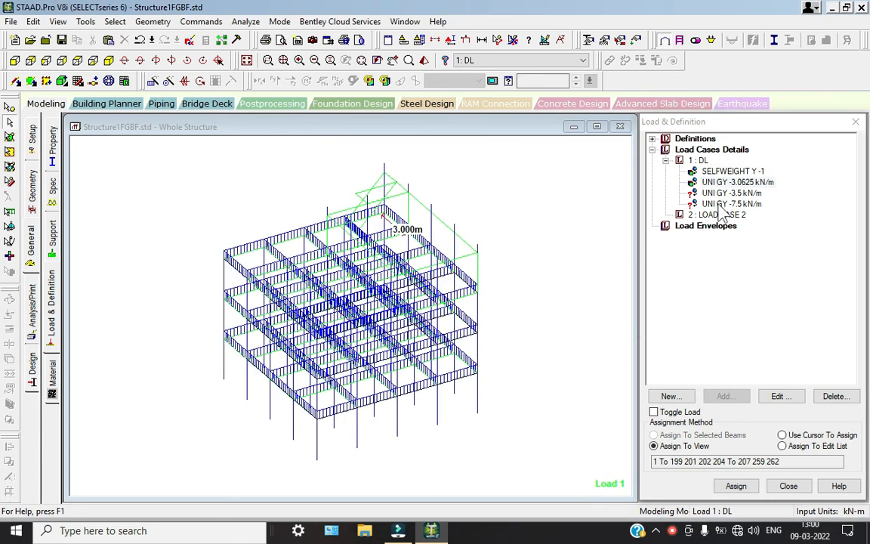
# Assign the UNI GY -3.5 kN/m load to the selected beams parallel to Y
pyautogui.click(718, 193)
pyautogui.click(115, 21)
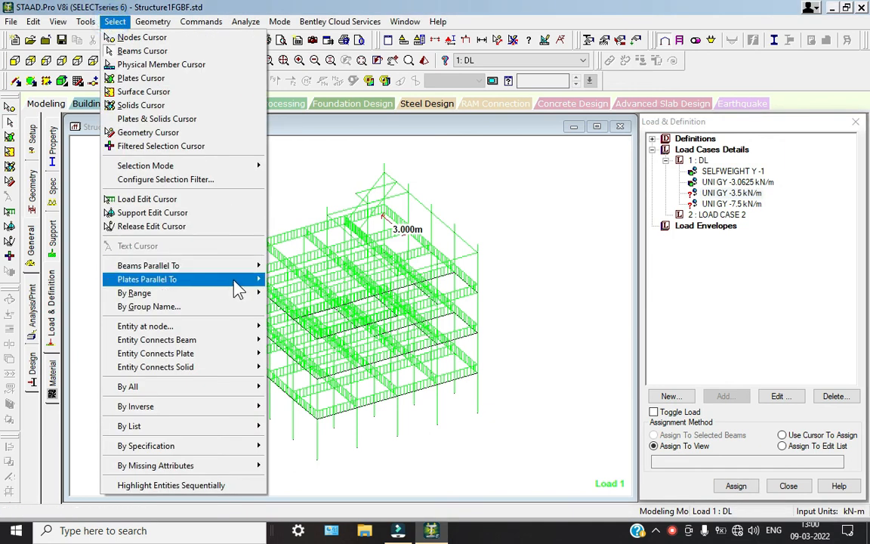
pyautogui.moveTo(229, 265)
pyautogui.click(298, 281)
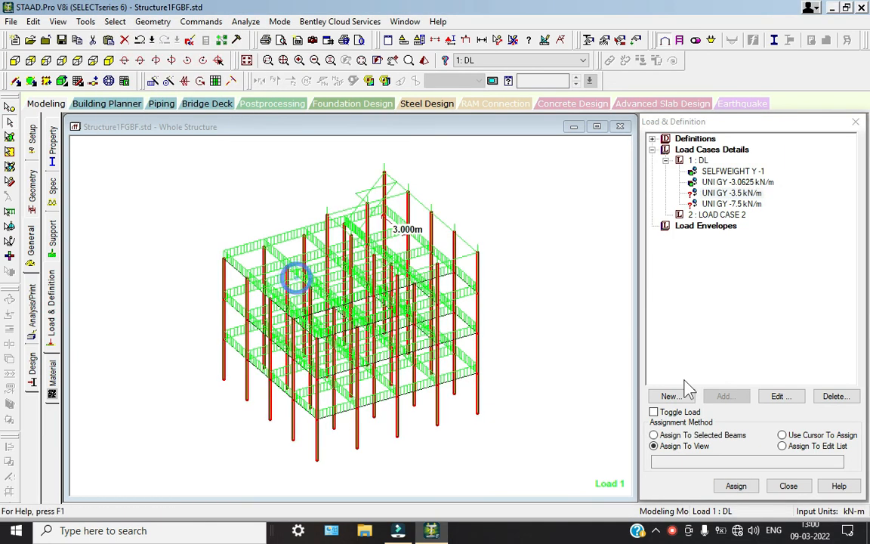
pyautogui.click(654, 435)
pyautogui.click(736, 485)
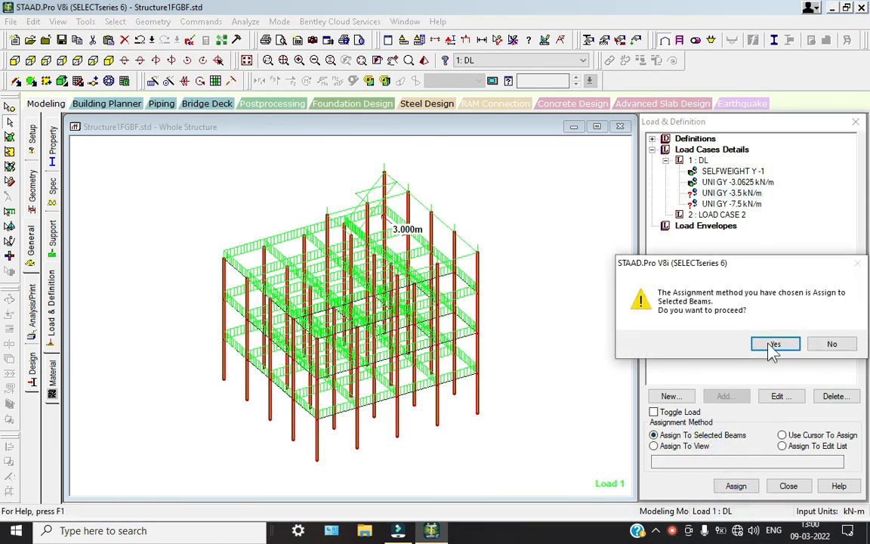
pyautogui.click(774, 346)
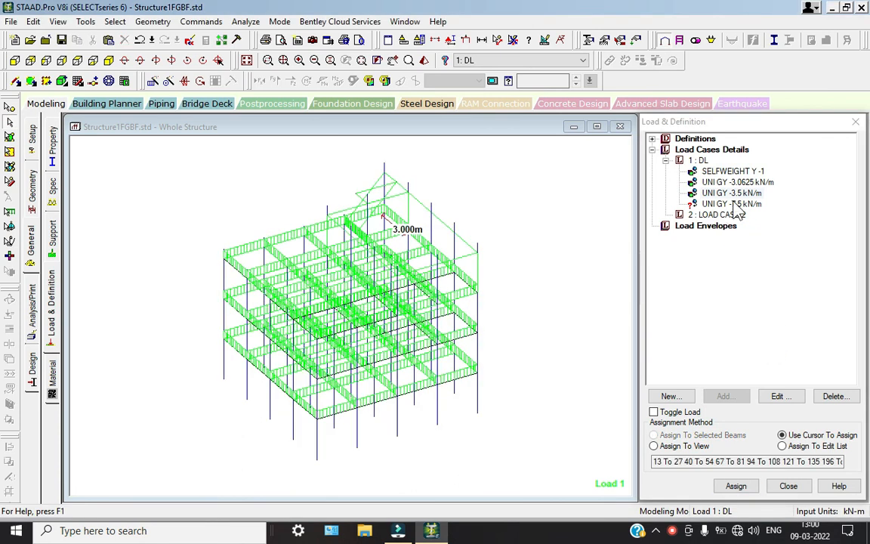
# Select all the plates and assign the UNI GY -7.5 kN/m load to the view
pyautogui.click(10, 136)
pyautogui.moveTo(124, 176); pyautogui.dragTo(531, 391)
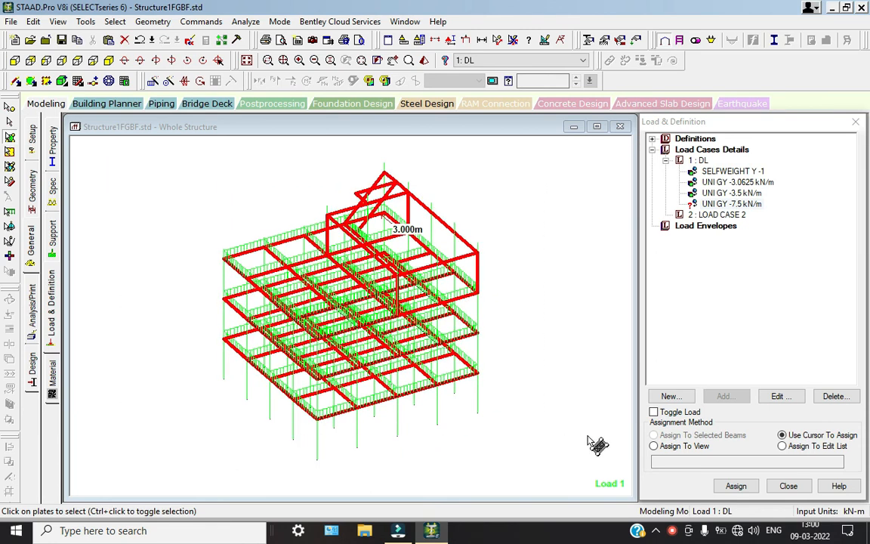
pyautogui.click(736, 486)
pyautogui.click(653, 445)
pyautogui.click(729, 486)
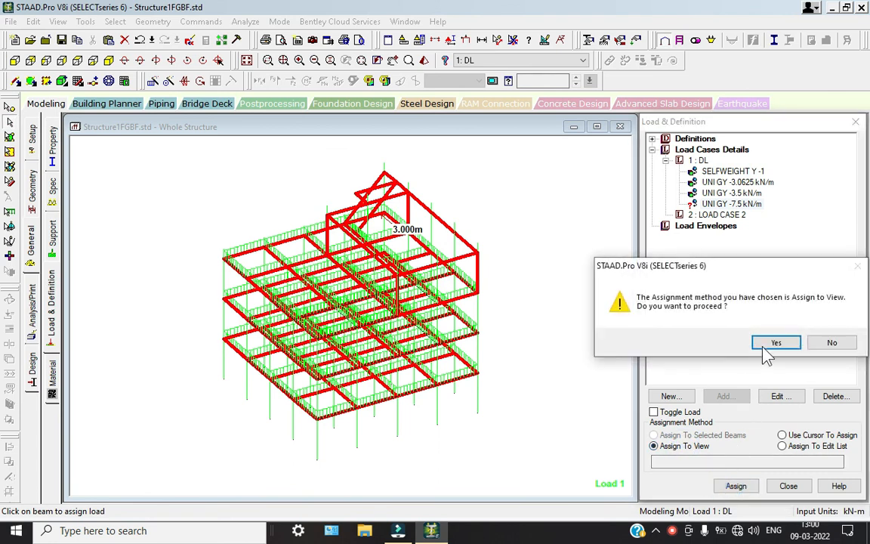
pyautogui.click(764, 342)
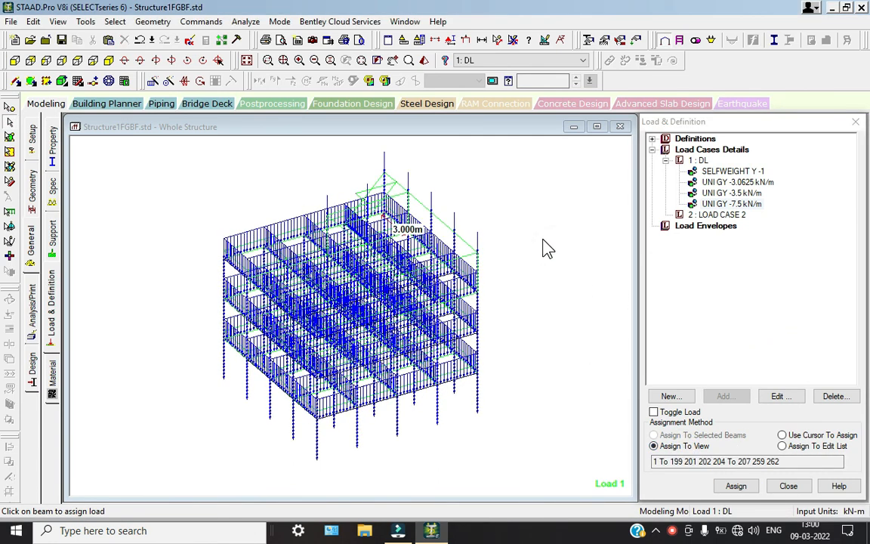
pyautogui.scroll(2, 436, 228)
pyautogui.moveTo(435, 232); pyautogui.dragTo(427, 376, button='middle')
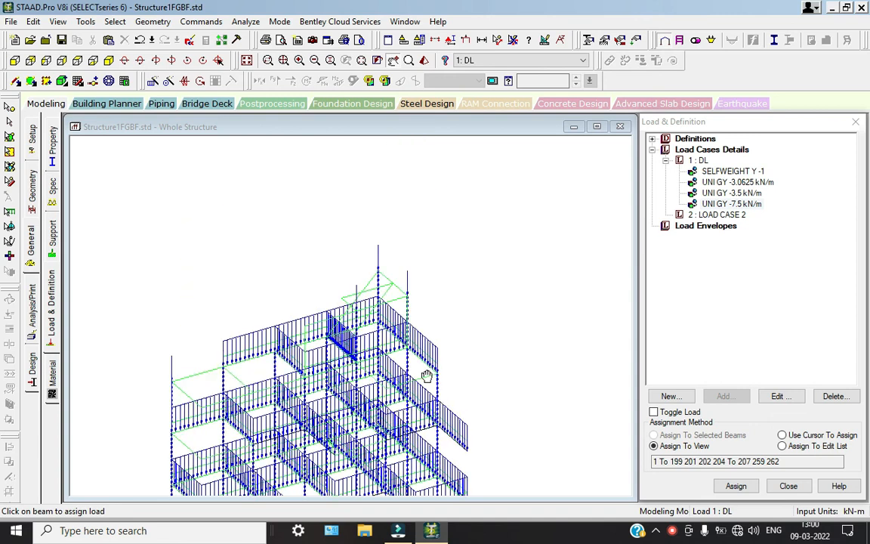